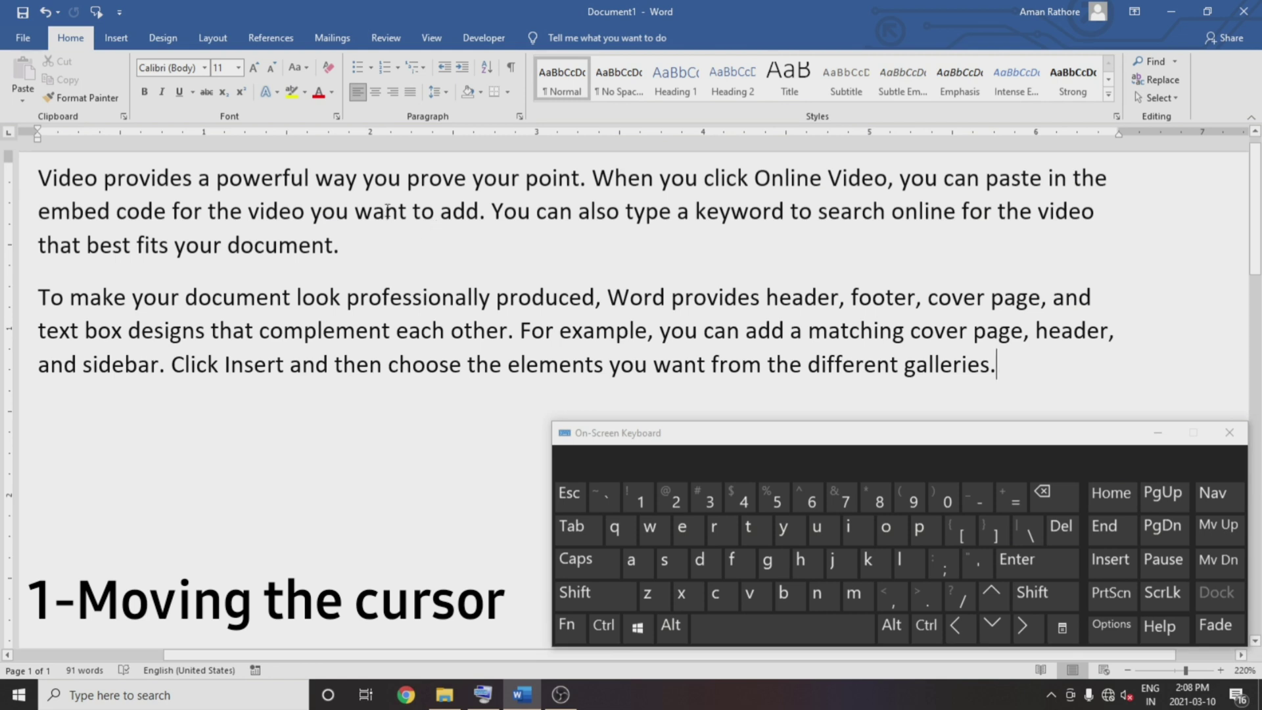
- Insert "dgklldkg" before the first word of the opening paragraph and delete it again
left_click(41, 184)
type("dgklldkg")
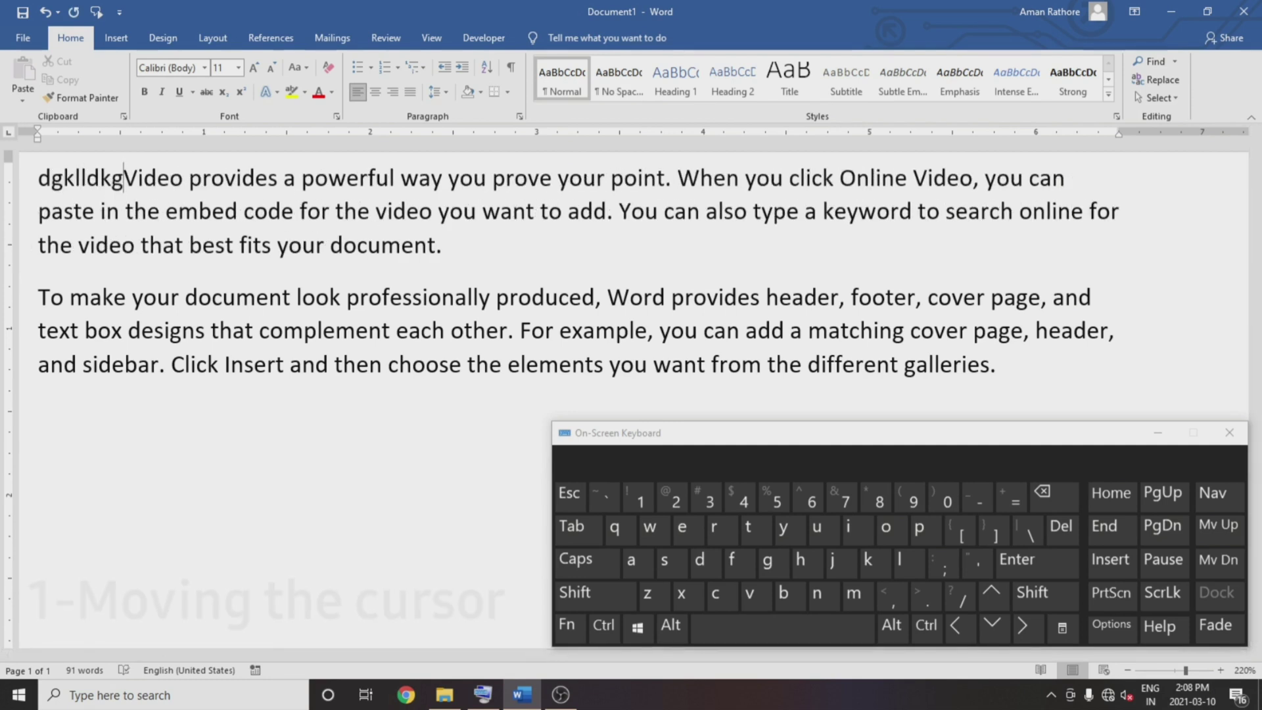
key("BackSpace")
key("BackSpace")
key("BackSpace")
key("BackSpace")
key("BackSpace")
key("BackSpace")
key("BackSpace")
key("BackSpace")
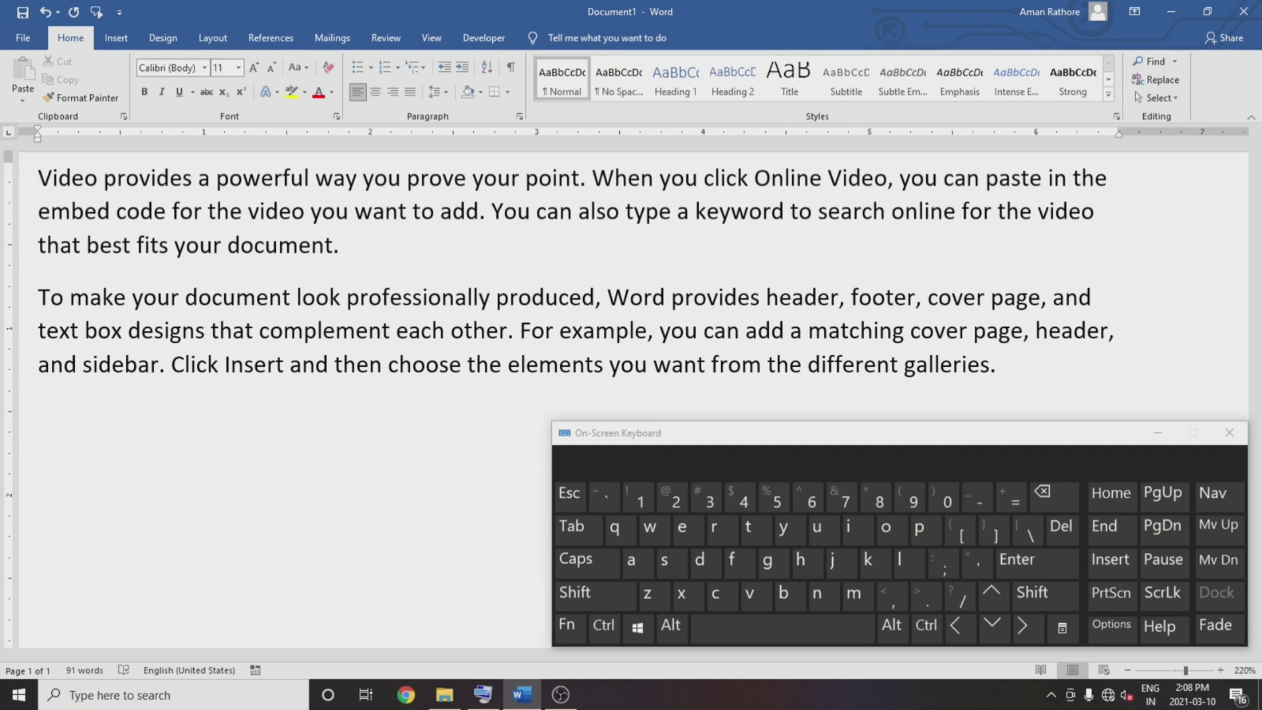
- Move the text cursor forward ten characters, one at a time, from the start of the first line
left_click(1024, 625)
left_click(1023, 625)
left_click(1024, 626)
left_click(1024, 625)
left_click(1023, 626)
left_click(1025, 628)
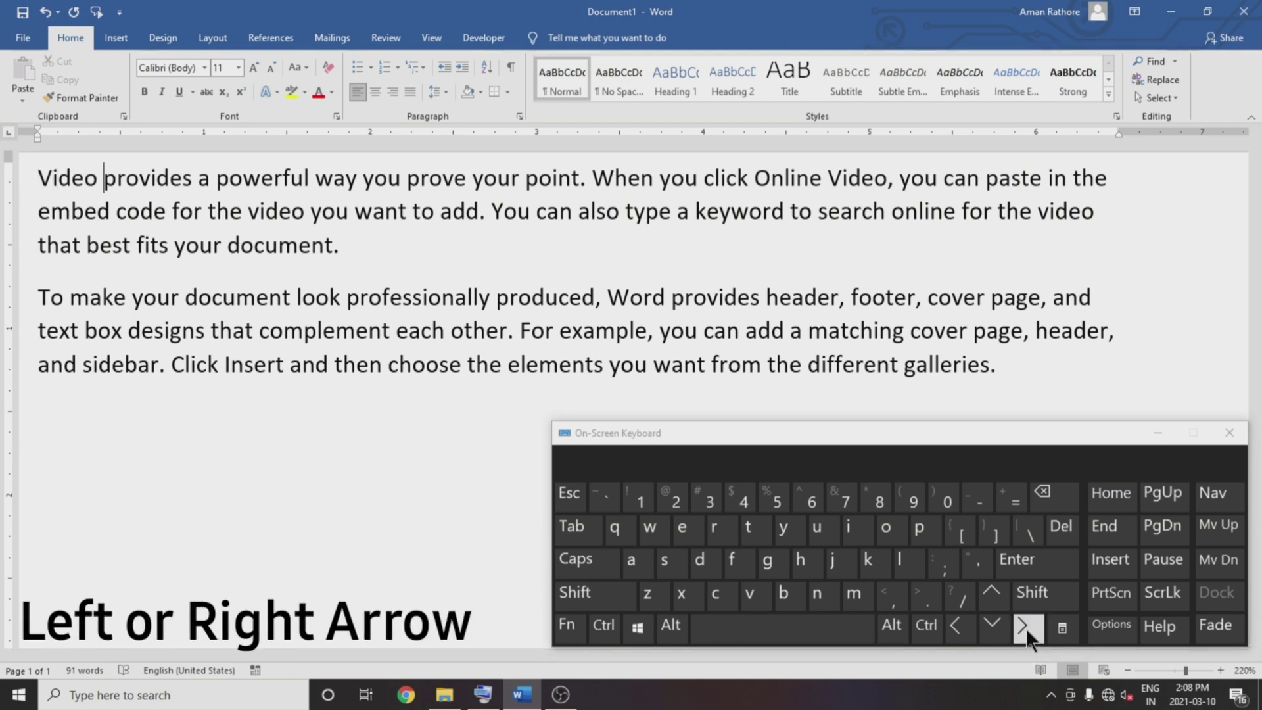
left_click(1025, 628)
left_click(1025, 628)
left_click(1025, 628)
left_click(1025, 629)
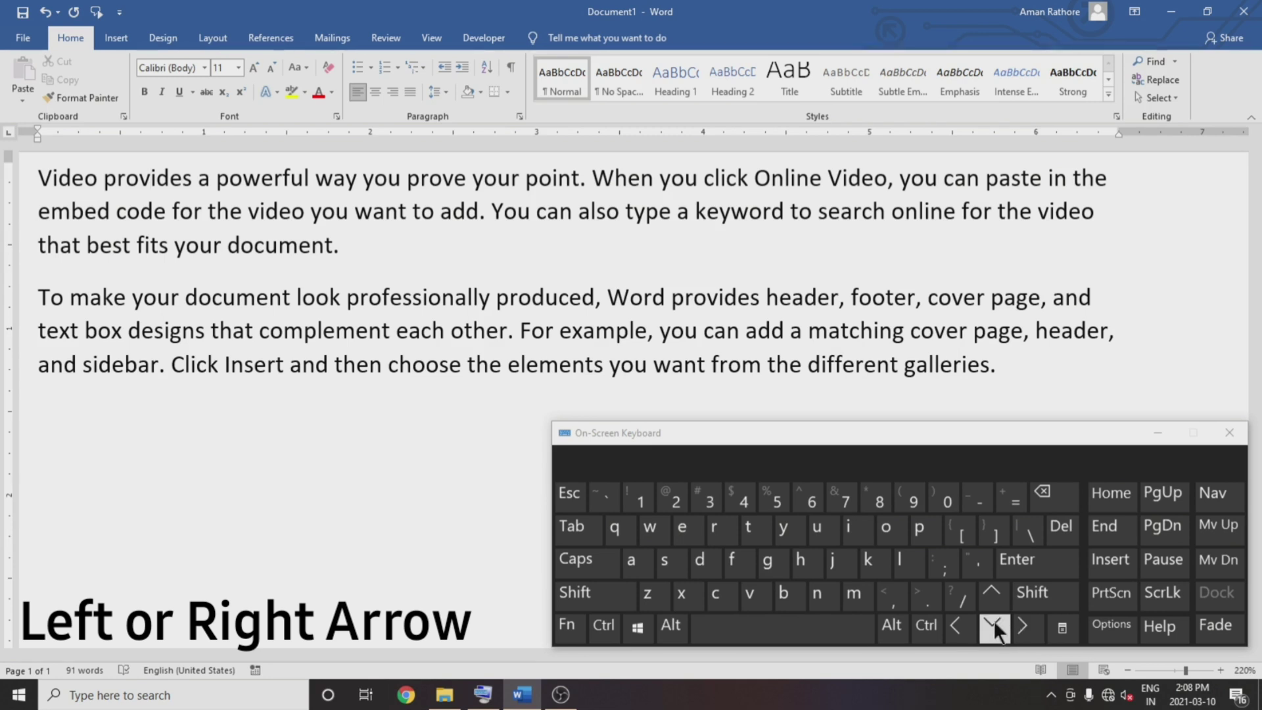
- Move the text cursor back one character at a time to the start of the first line
left_click(960, 627)
left_click(959, 627)
left_click(959, 627)
left_click(961, 627)
left_click(961, 627)
left_click(961, 627)
left_click(960, 626)
left_click(960, 627)
left_click(961, 627)
left_click(961, 627)
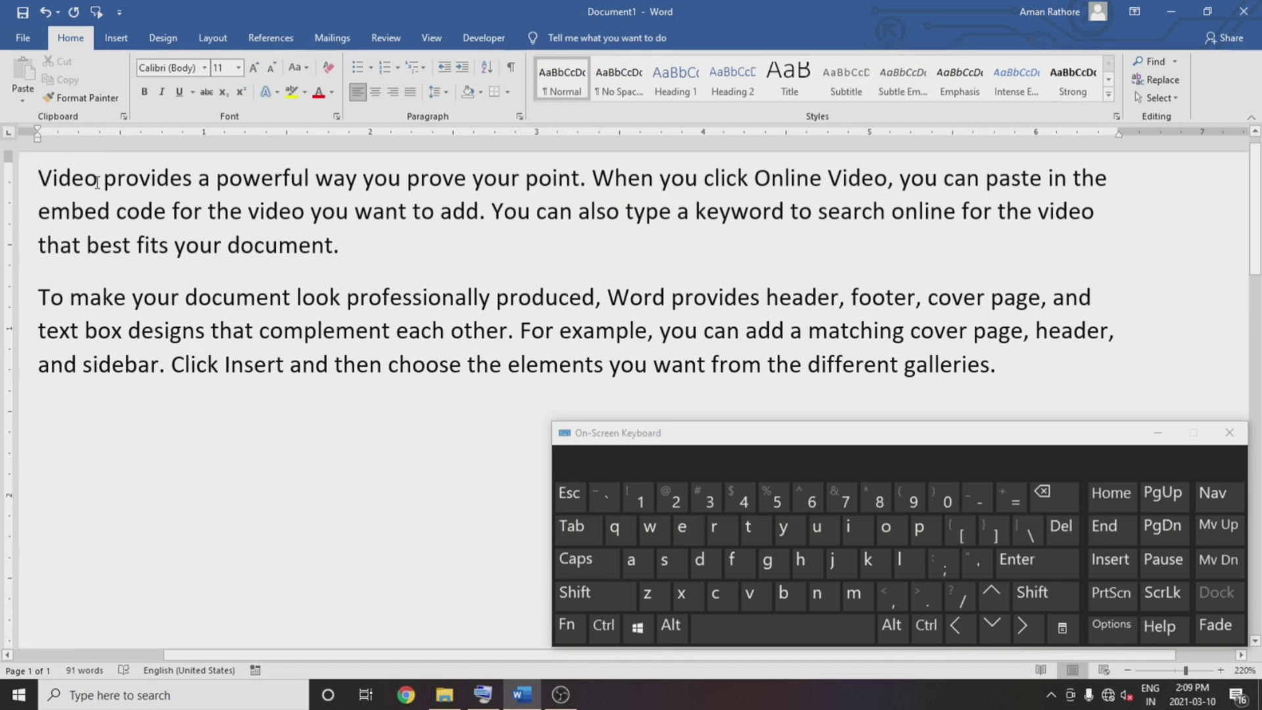
- Move the text cursor forward word by word from the first line's start to the end of the first sentence
left_click(926, 628)
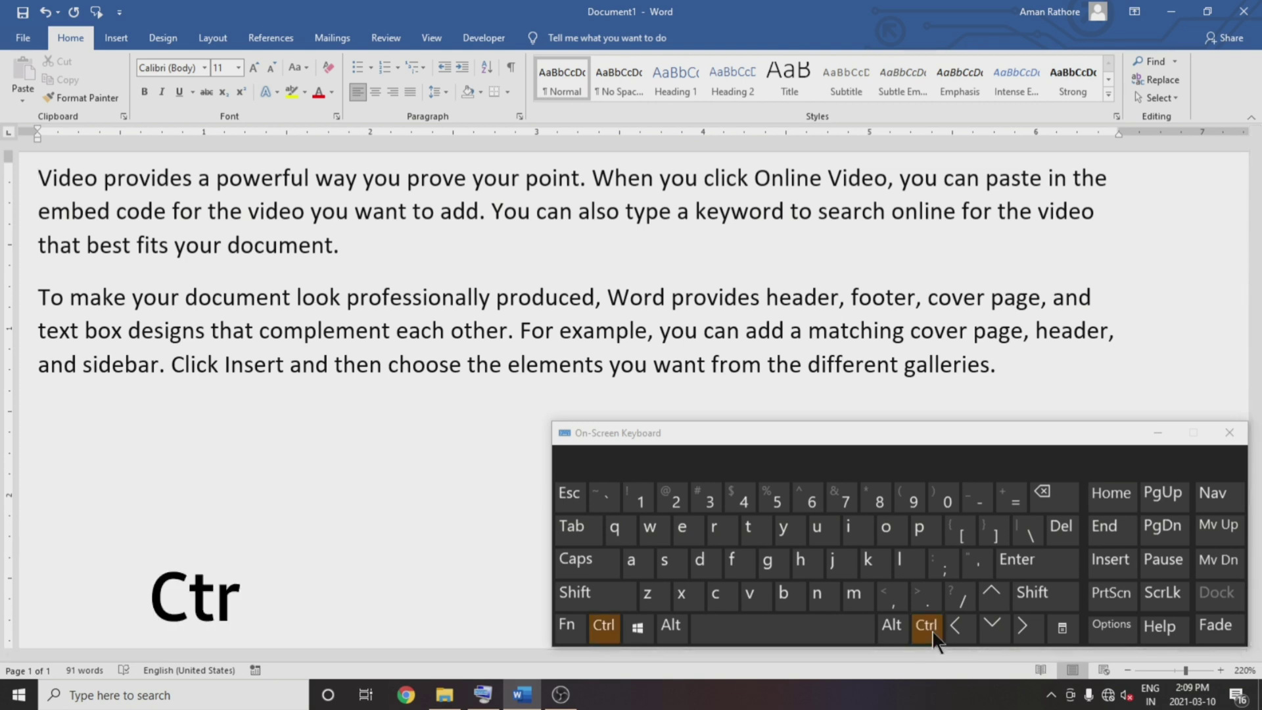
left_click(1022, 627)
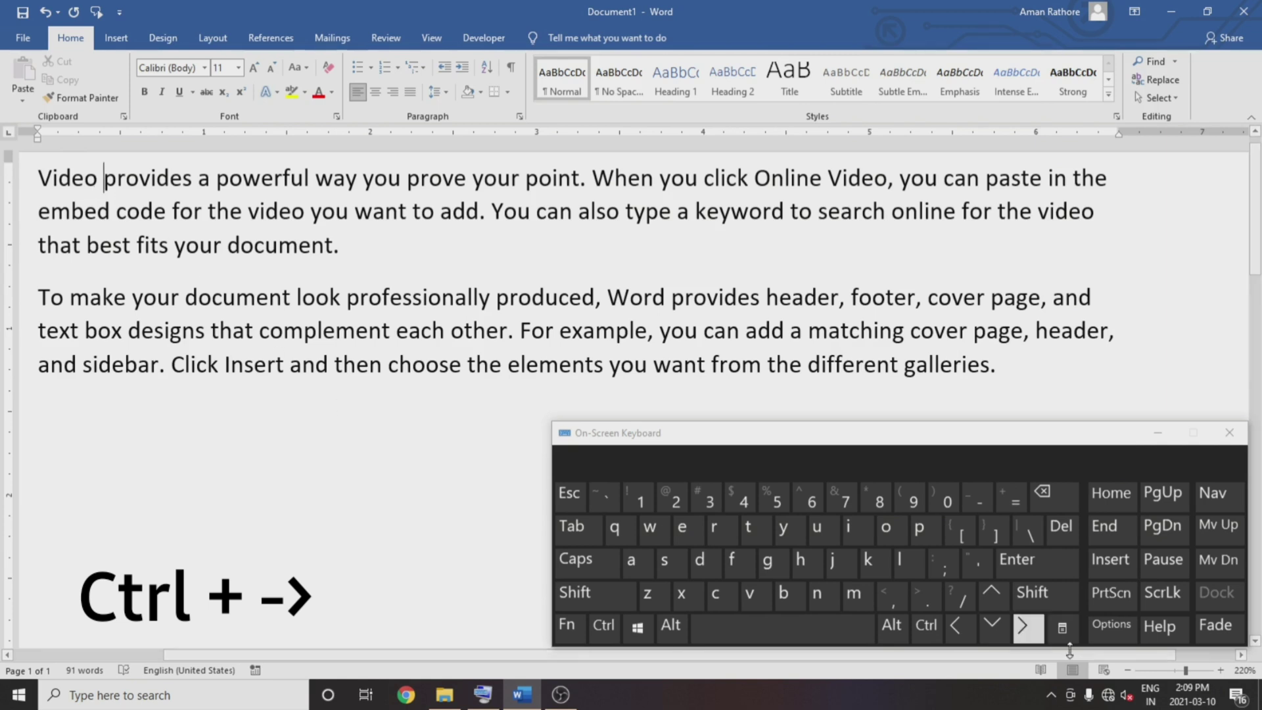
left_click(929, 628)
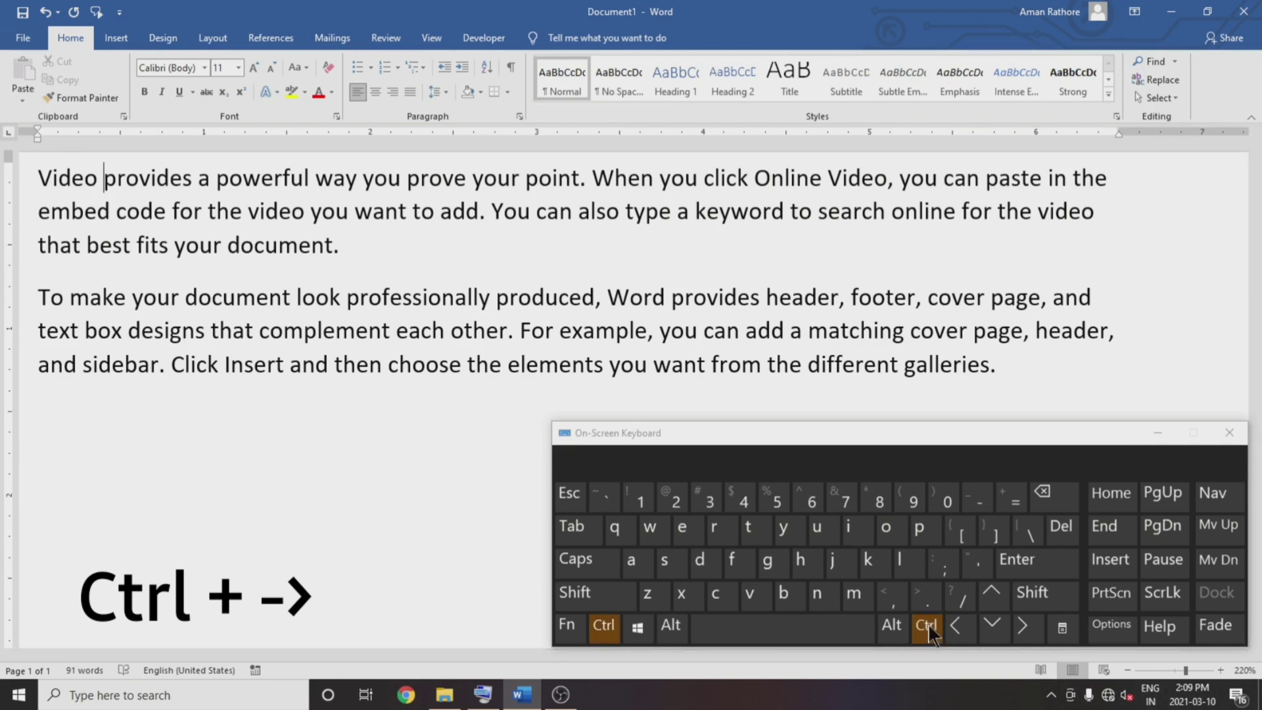
left_click(1024, 624)
left_click(1023, 625)
left_click(1028, 628)
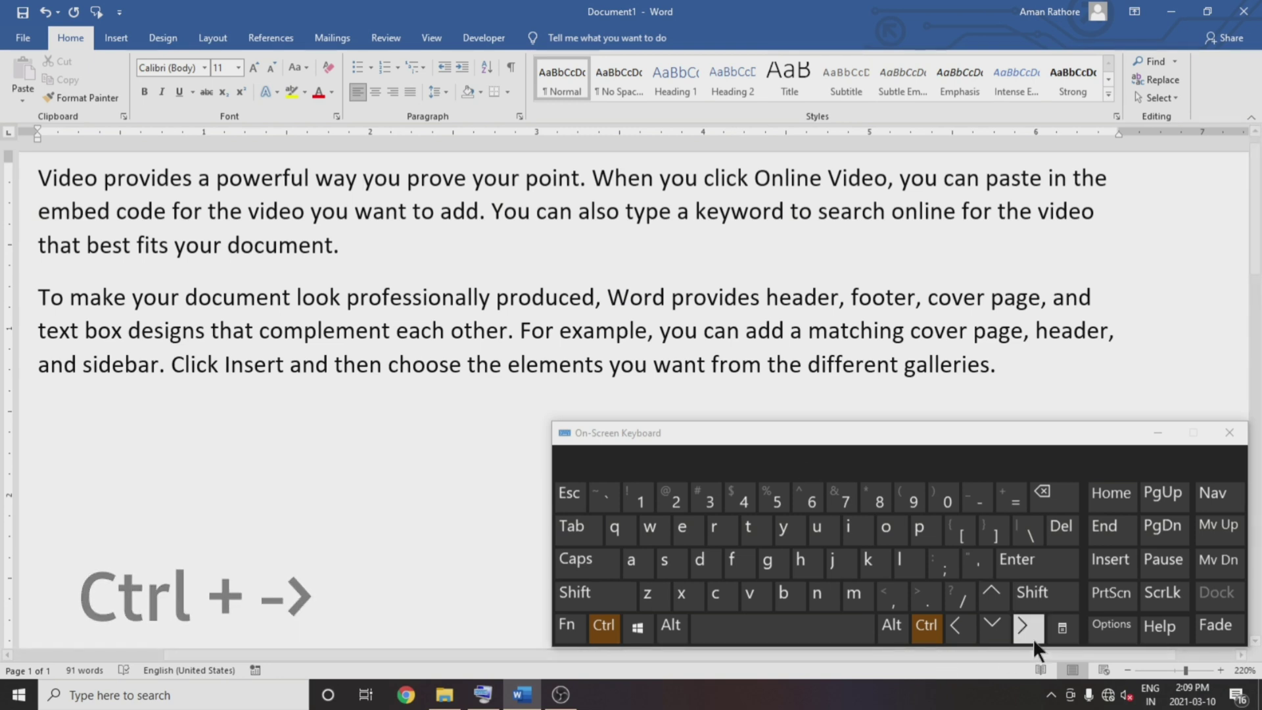
left_click(1029, 628)
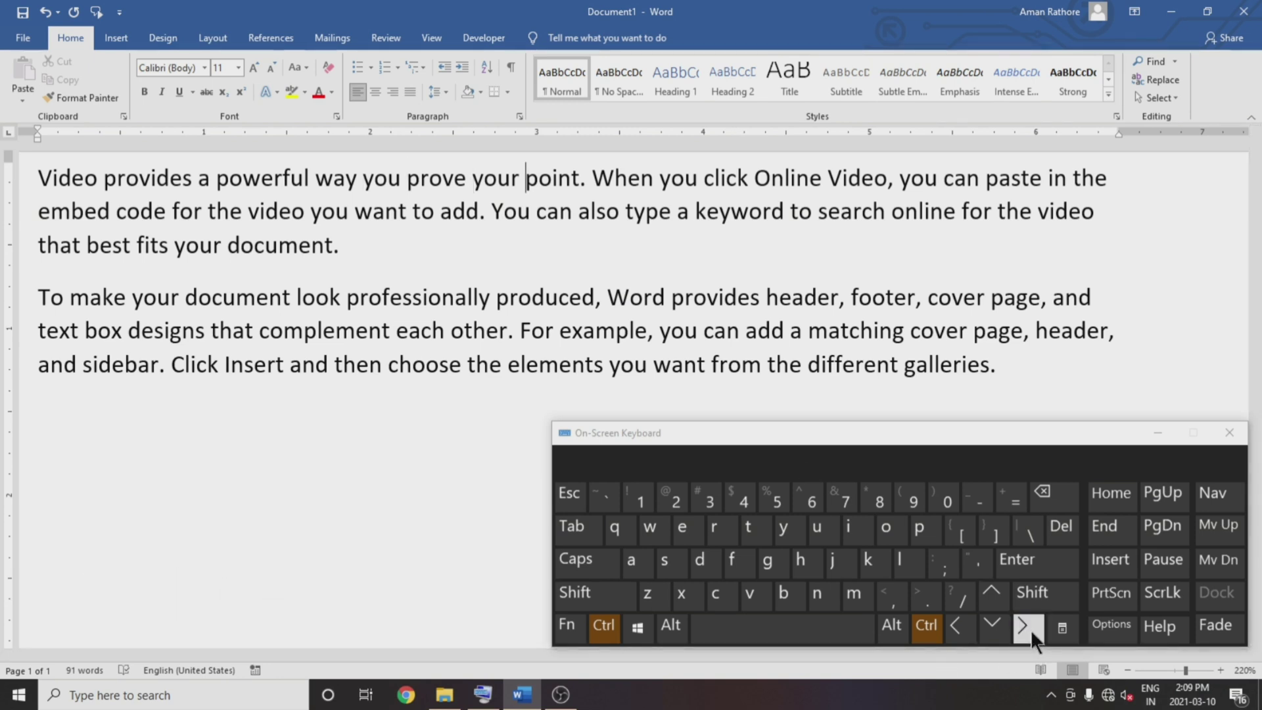
left_click(1029, 628)
left_click(1029, 628)
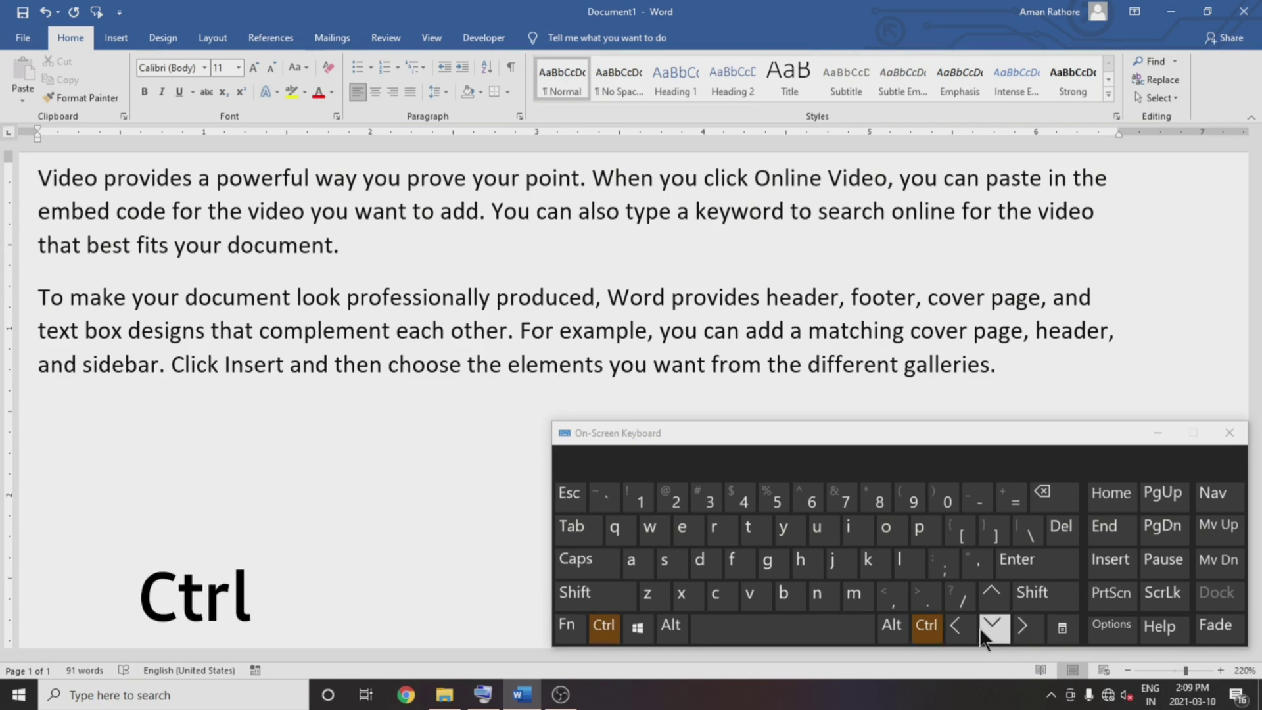
- Move the text cursor back word by word to the beginning of the first paragraph
left_click(960, 624)
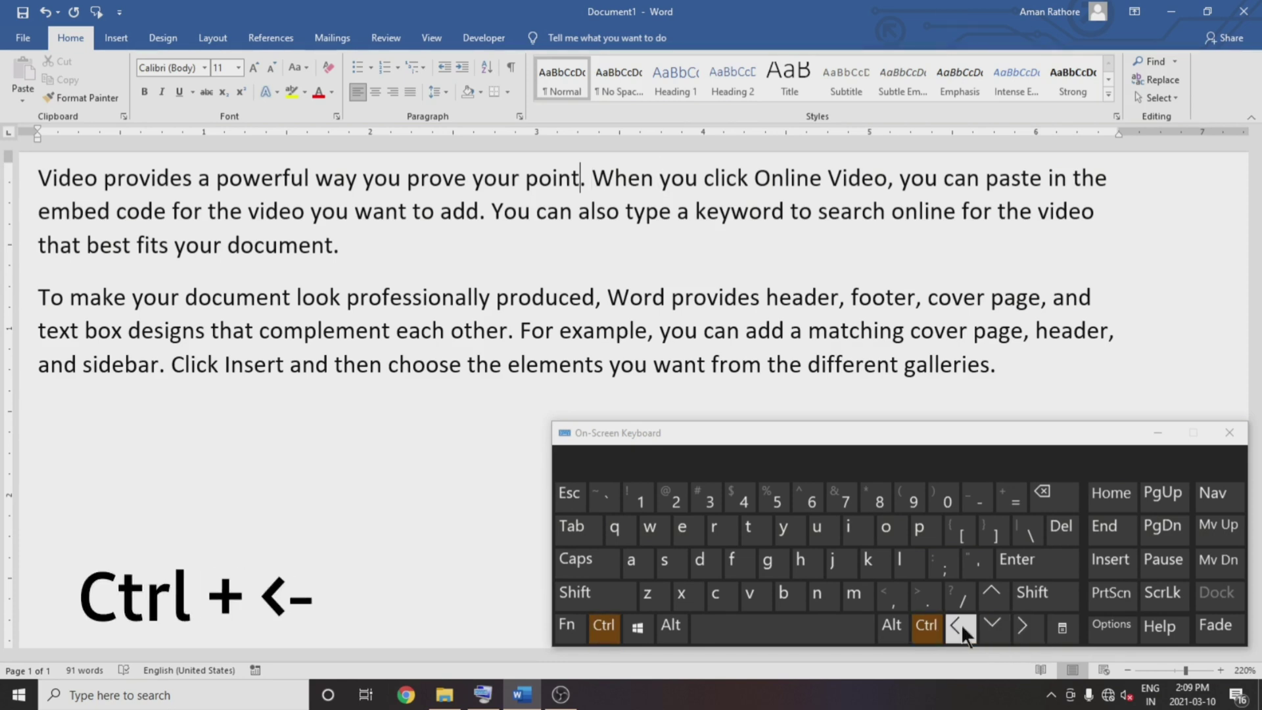
left_click(960, 624)
left_click(961, 624)
left_click(960, 624)
left_click(959, 625)
left_click(960, 624)
left_click(960, 624)
left_click(960, 625)
left_click(959, 624)
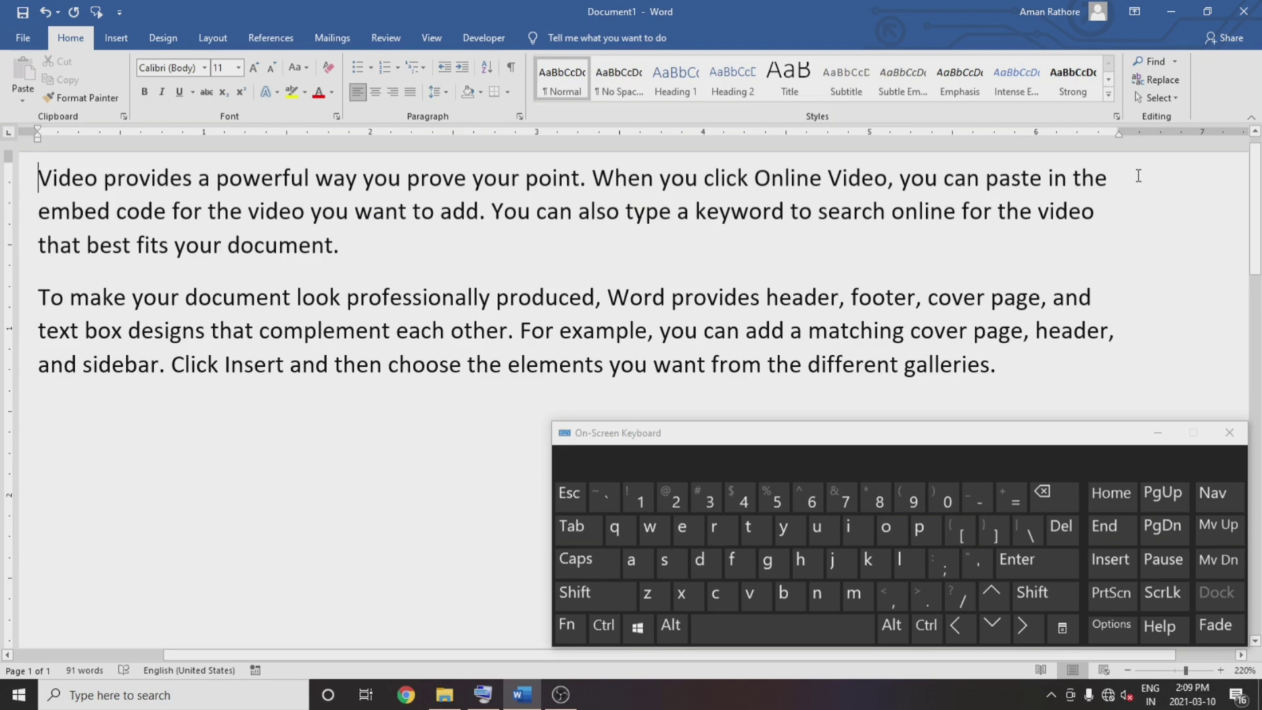
- Jump the text cursor to the end of the first line, repeat from mid-line before "prove", and return to the line's start
left_click(1110, 525)
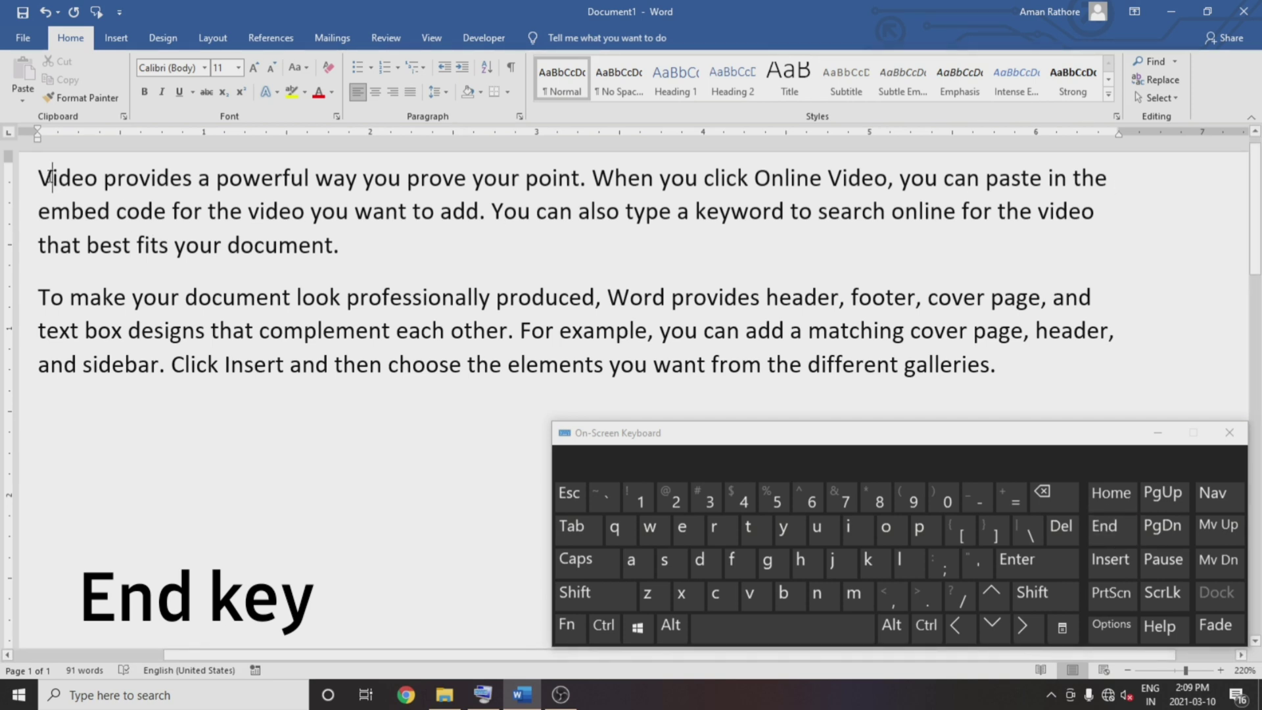
left_click(1102, 525)
left_click(409, 183)
left_click(1104, 529)
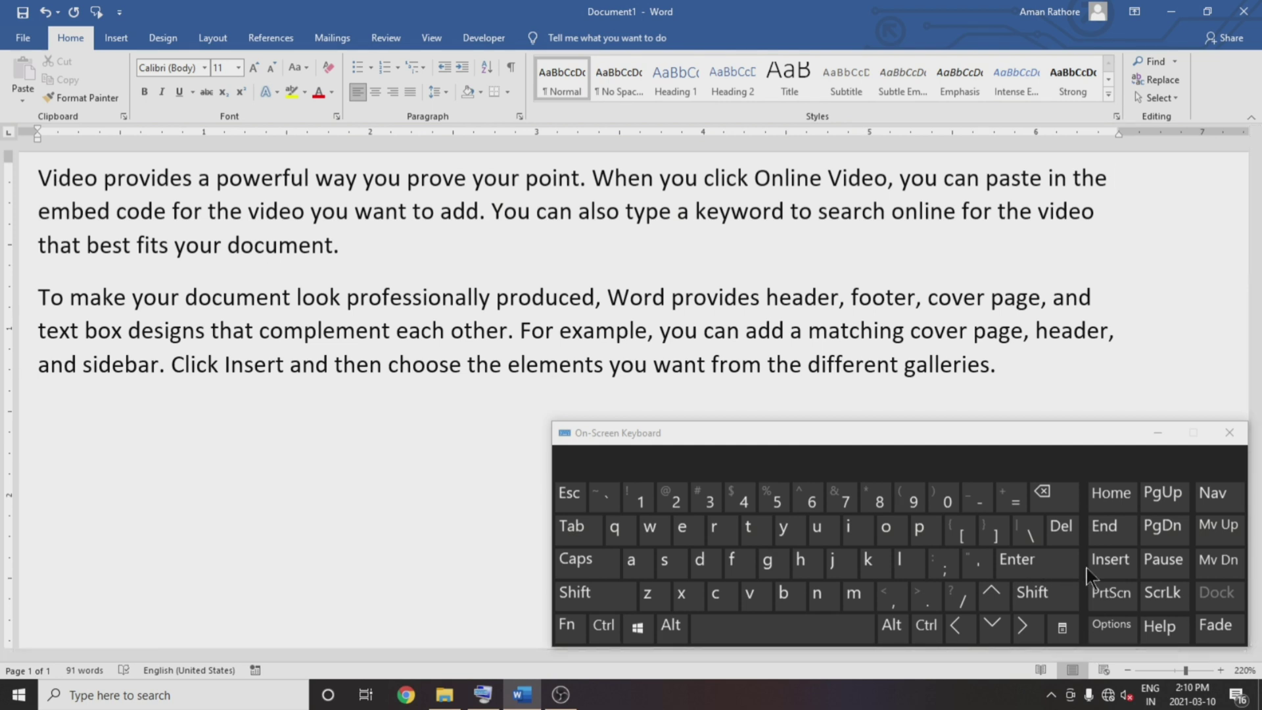
left_click(1109, 494)
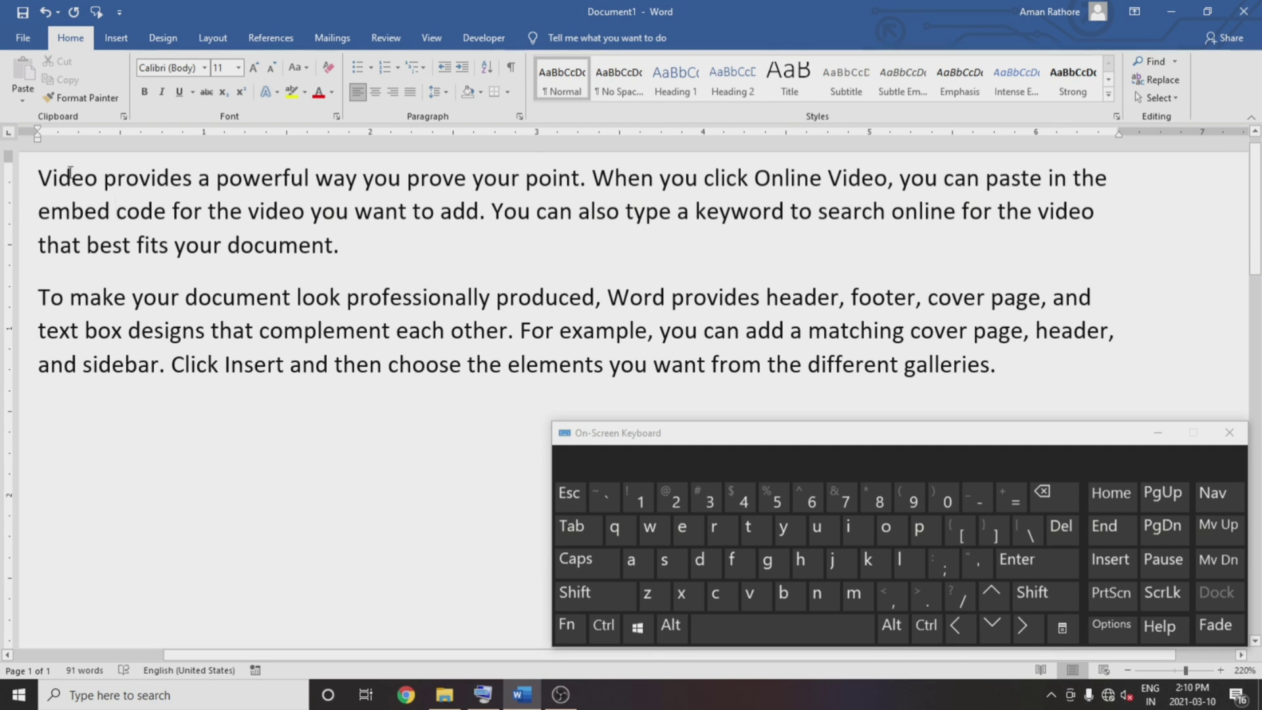
- From before "code" in the second line, jump the text cursor to the next paragraph's start and back to the previous paragraph's start
left_click(107, 217)
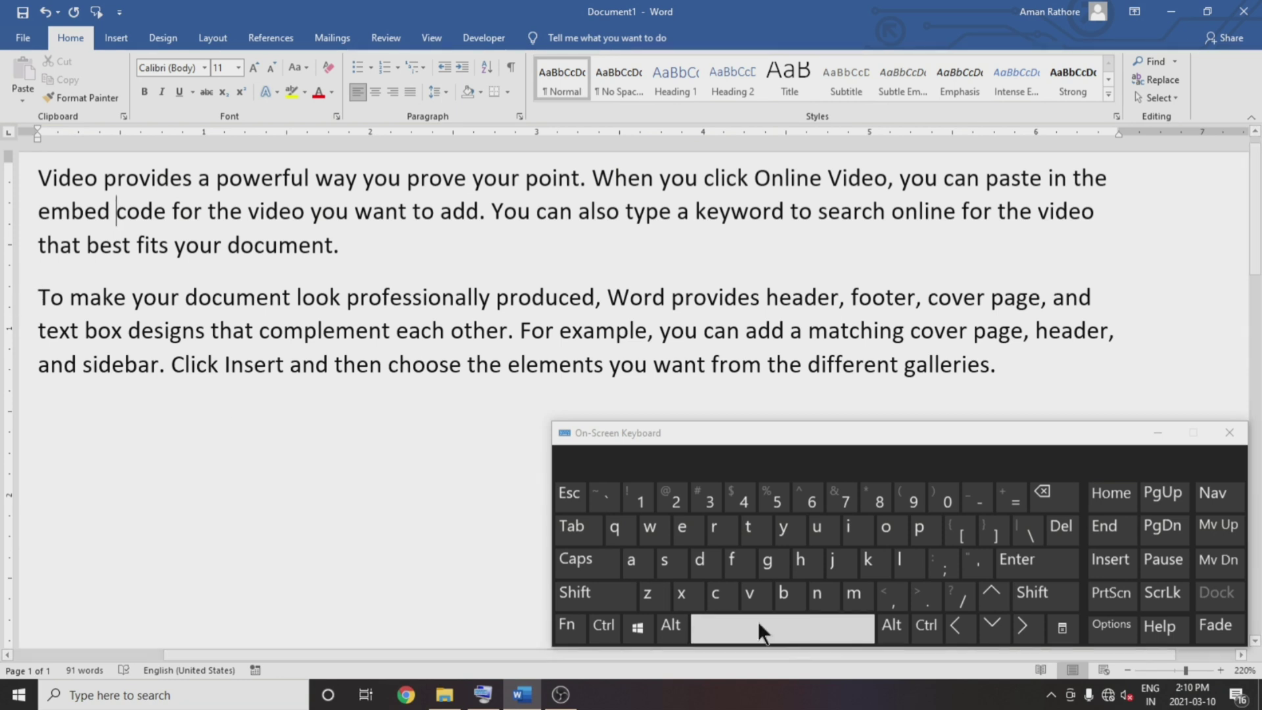
left_click(925, 630)
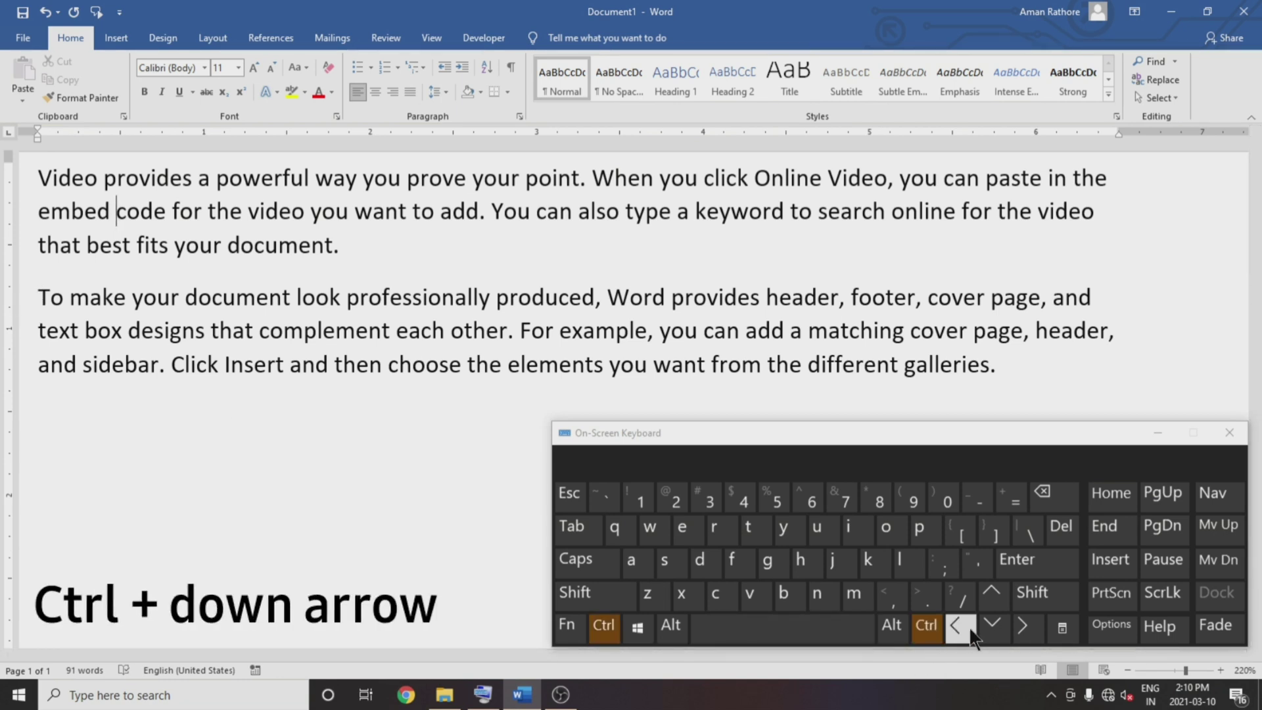
left_click(991, 625)
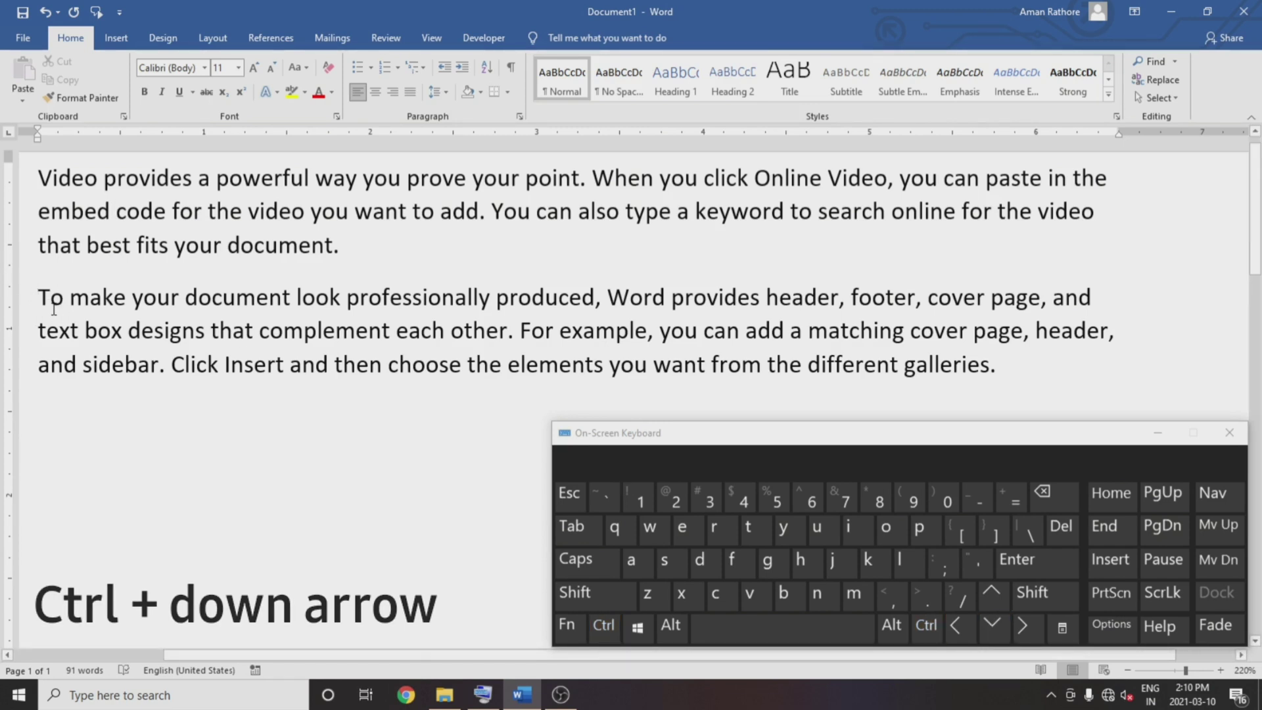
left_click(925, 625)
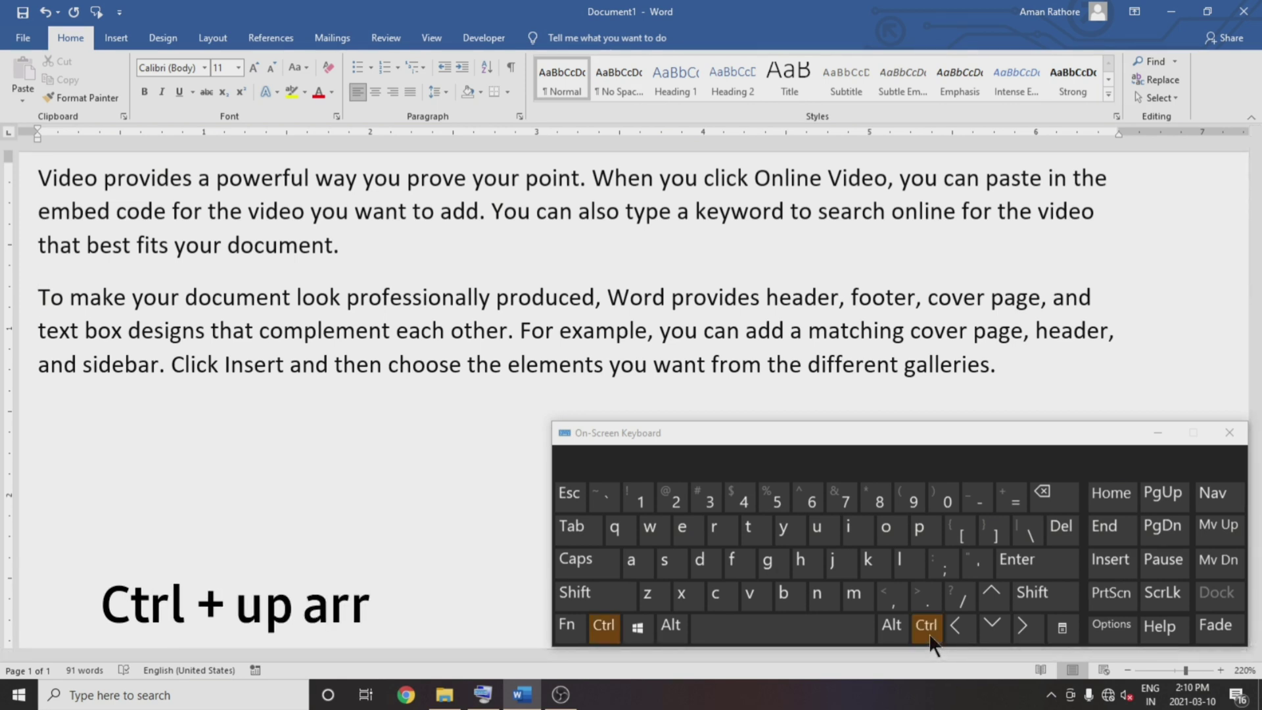
left_click(990, 593)
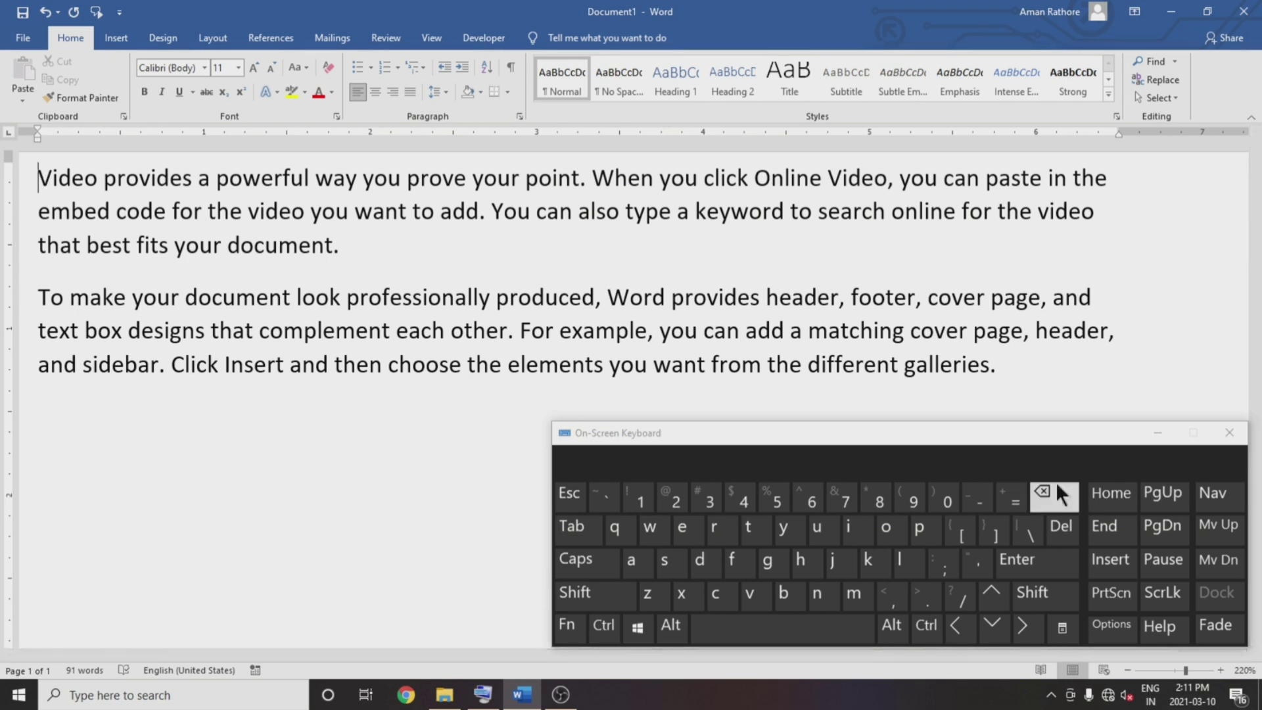
- Move the text cursor one screen down and one screen back up to the start of the document
left_click(1167, 541)
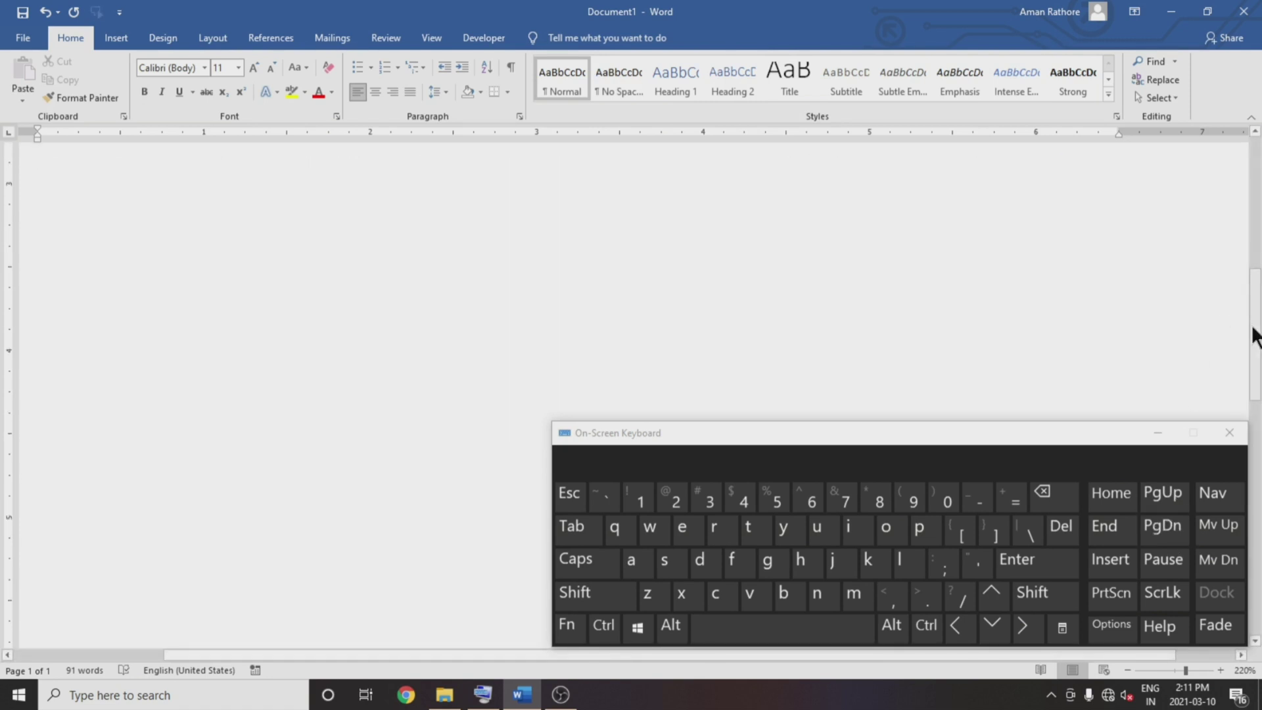
left_click_drag(1253, 337, 1249, 179)
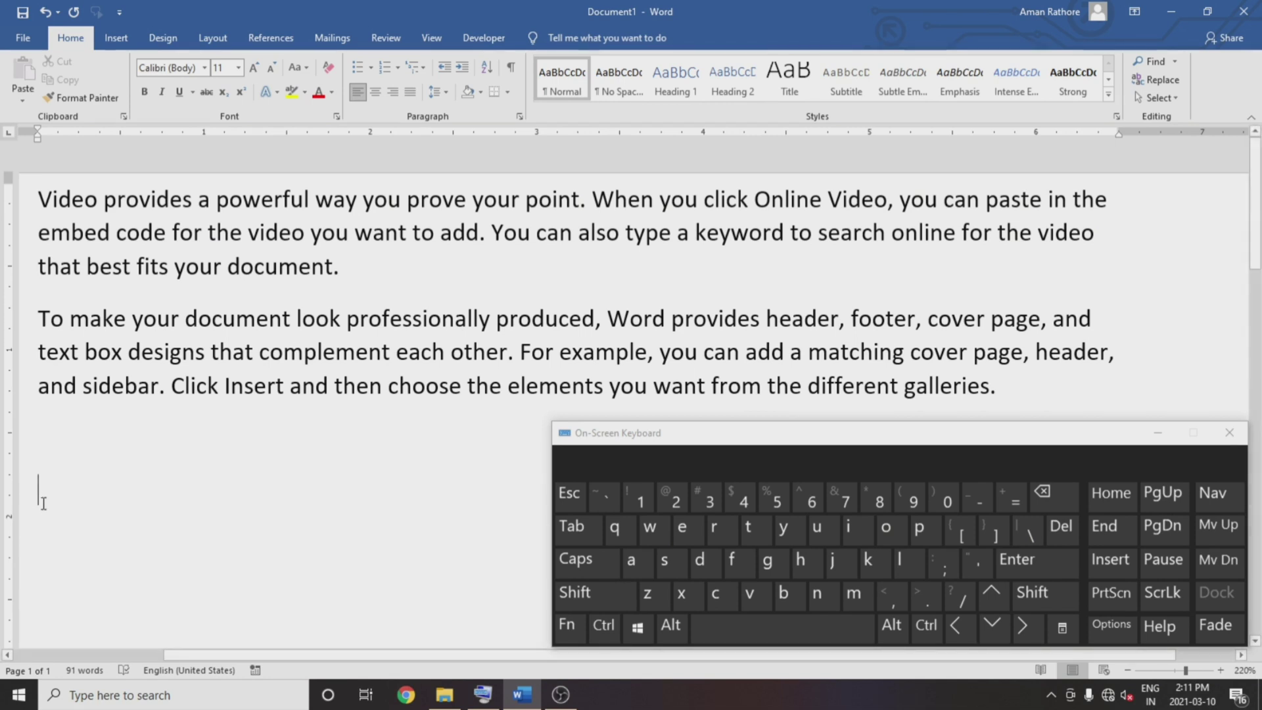
left_click(1162, 493)
- Insert "rhgc" at the very start of the document and delete it again
type("rhgc")
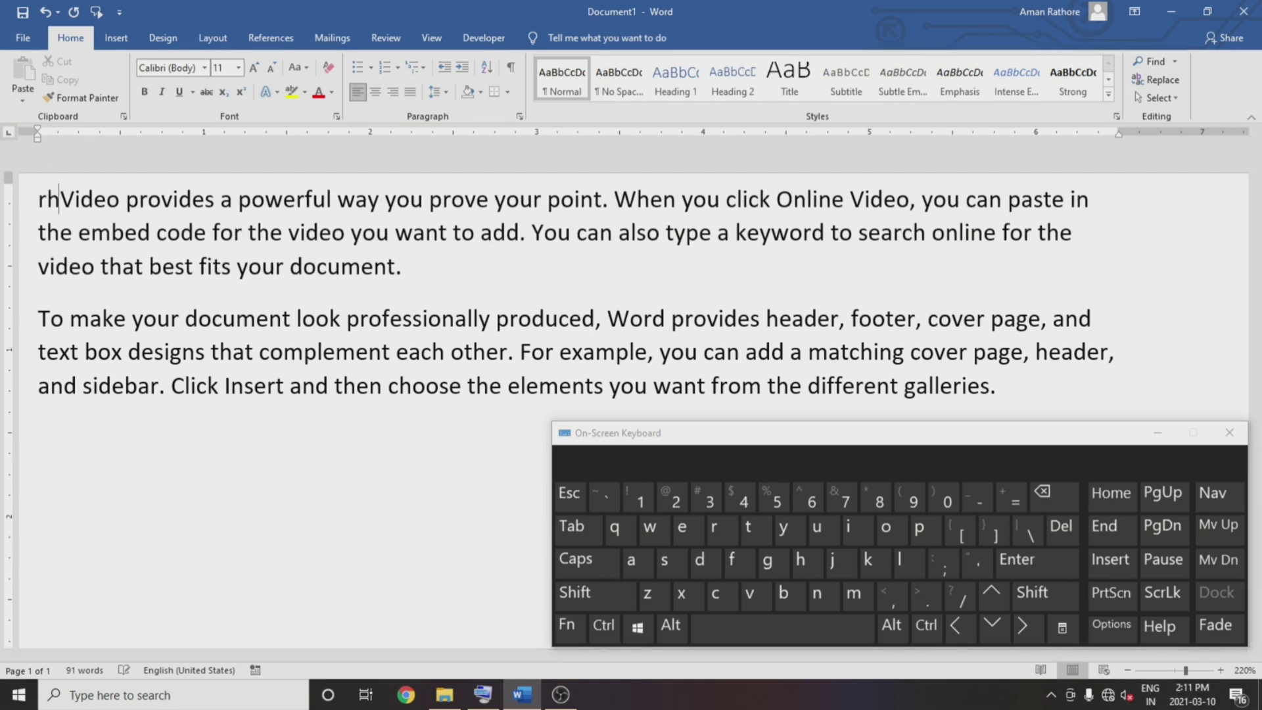
key("BackSpace")
key("BackSpace")
key("BackSpace")
key("BackSpace")
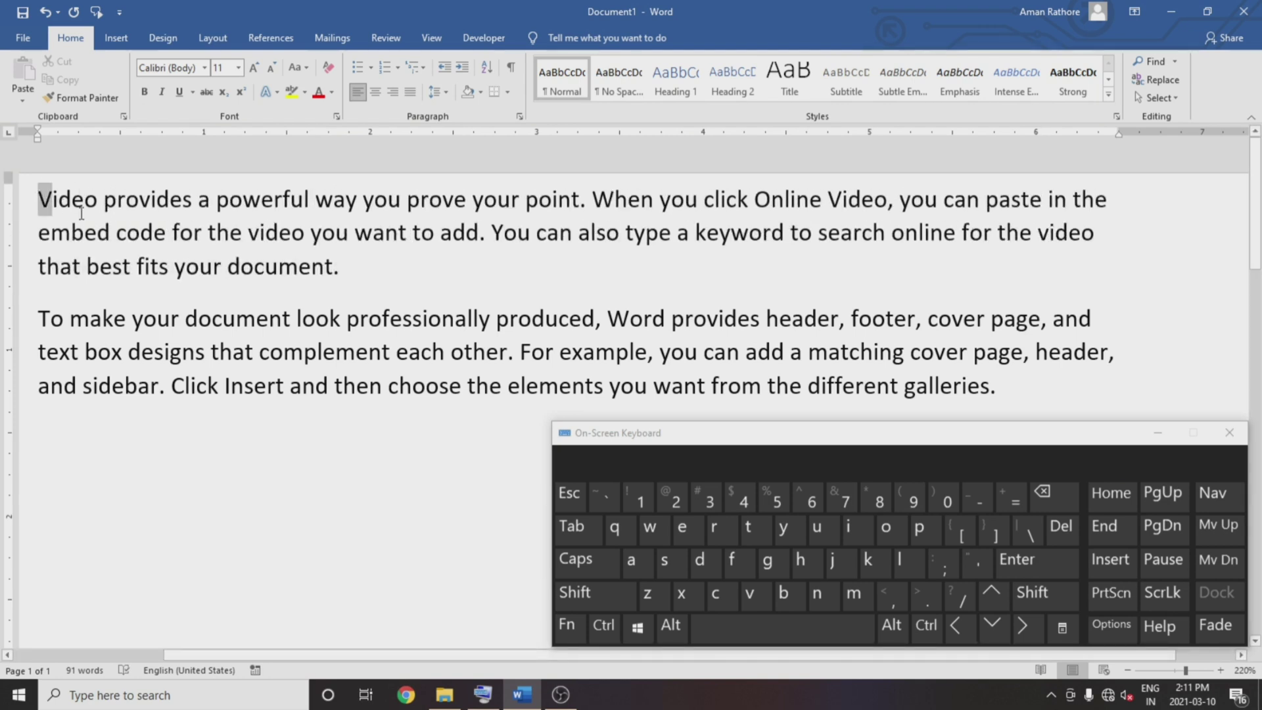
- Select "Video provides a powerful way you prove your point", clear the selection, and select the whole first sentence character by character from its start
left_click_drag(38, 199, 570, 197)
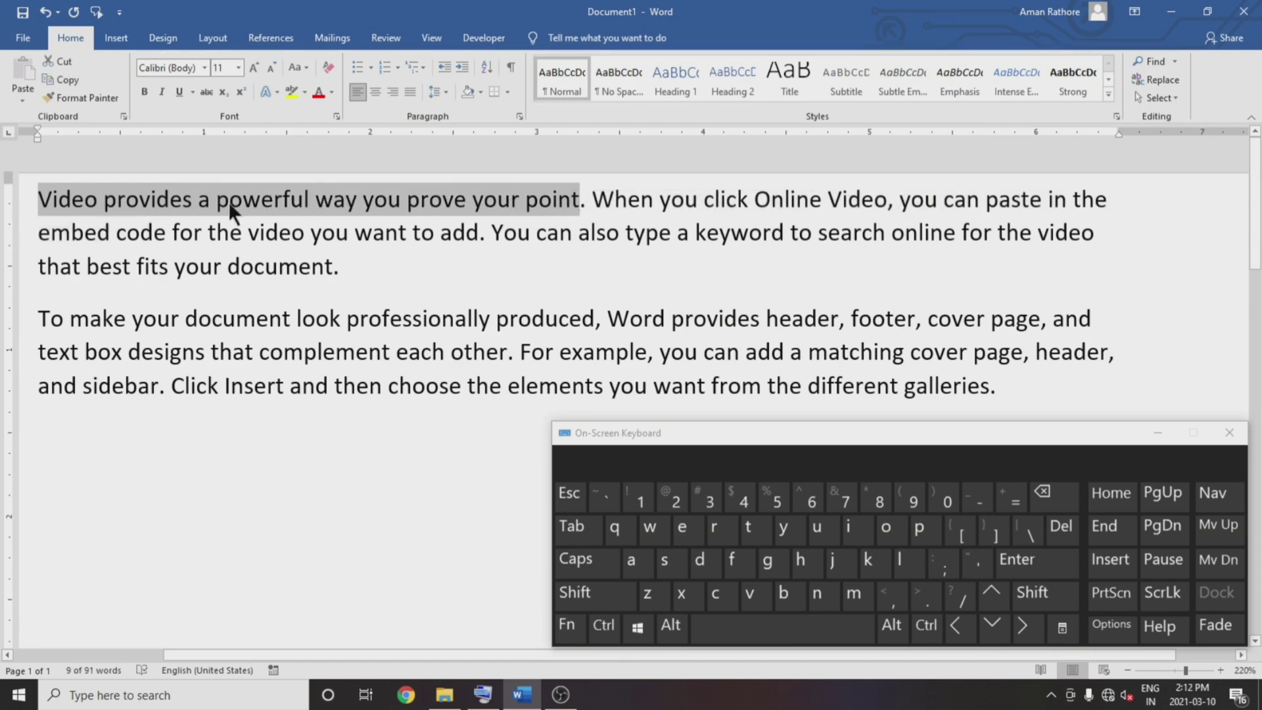
left_click(38, 202)
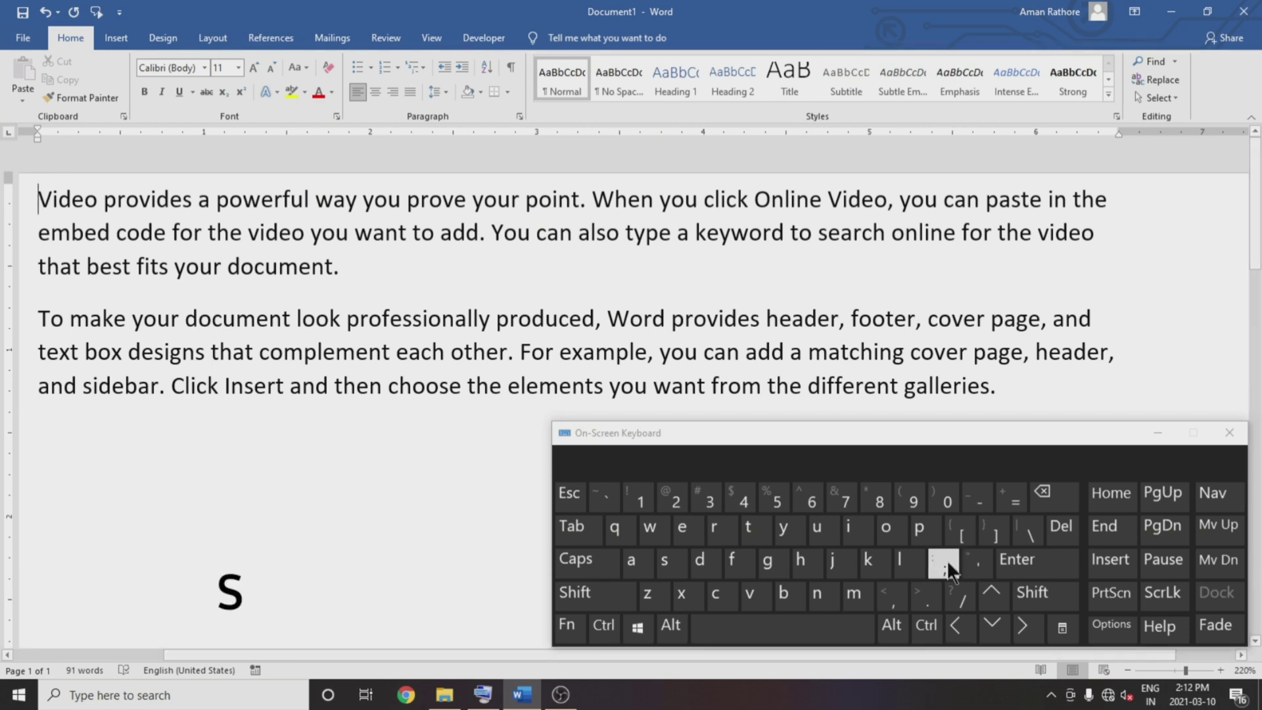
left_click(1028, 586)
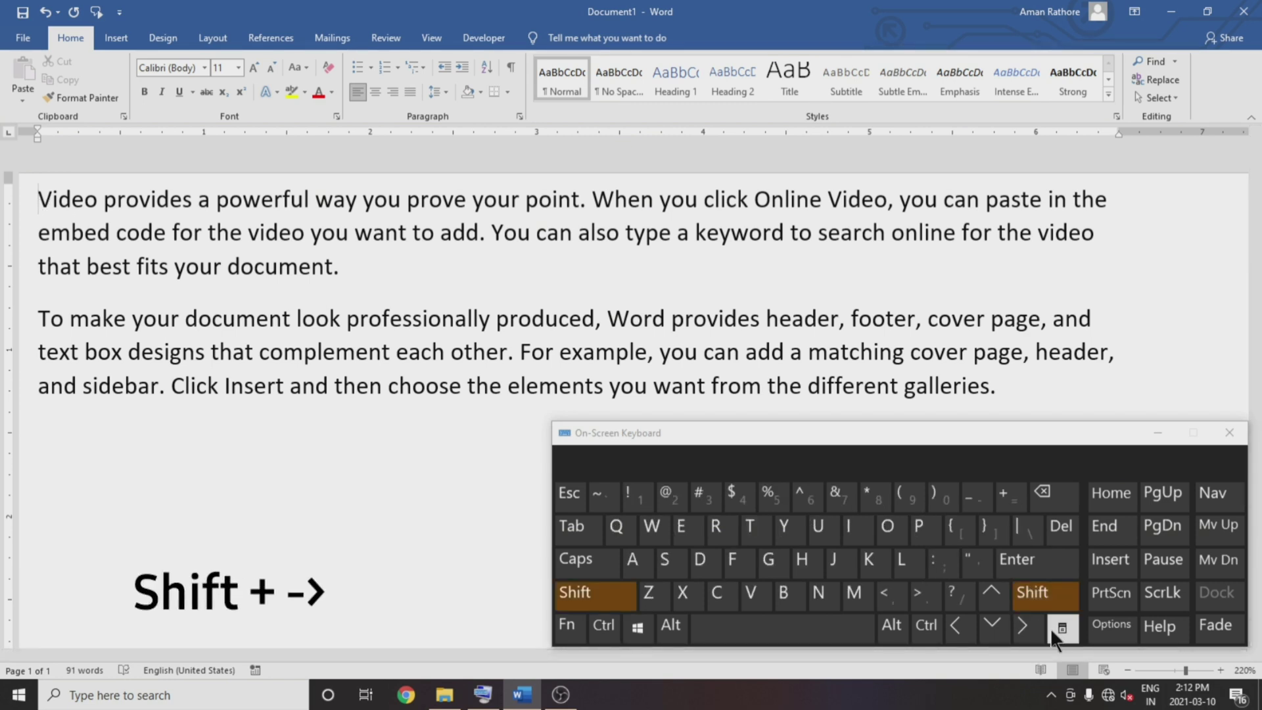
left_click(1027, 621)
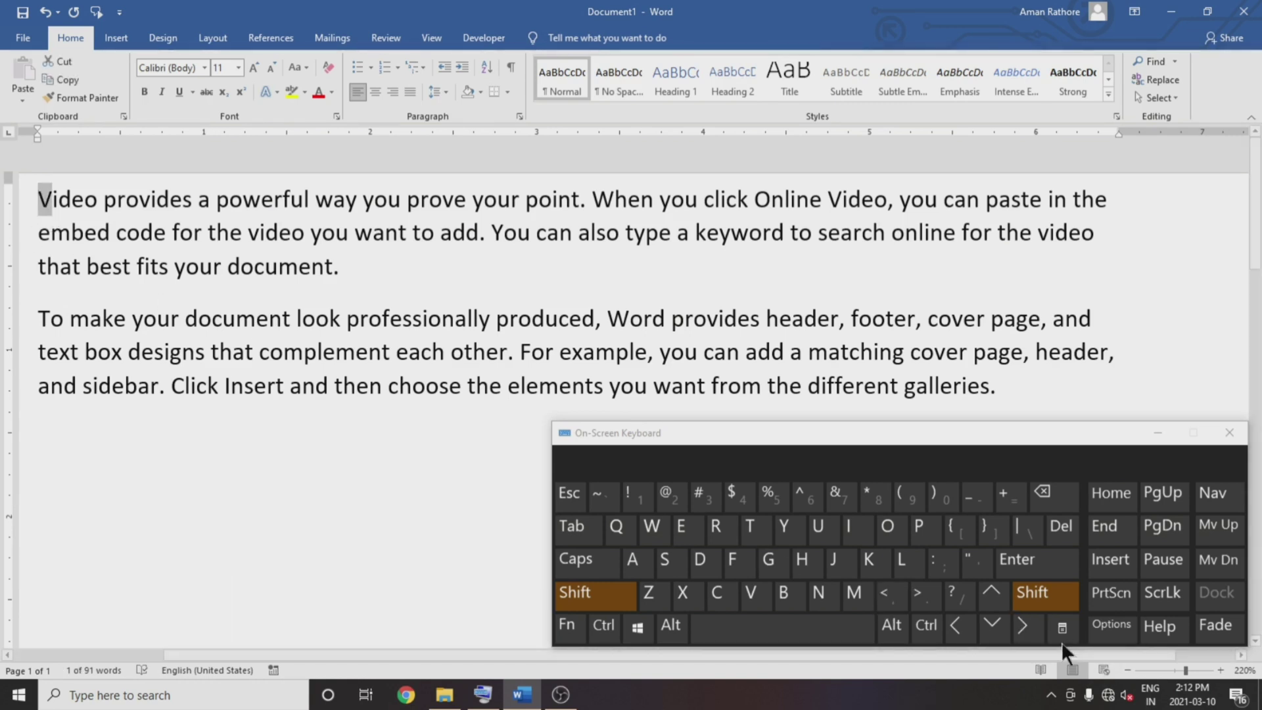
left_click(1023, 623)
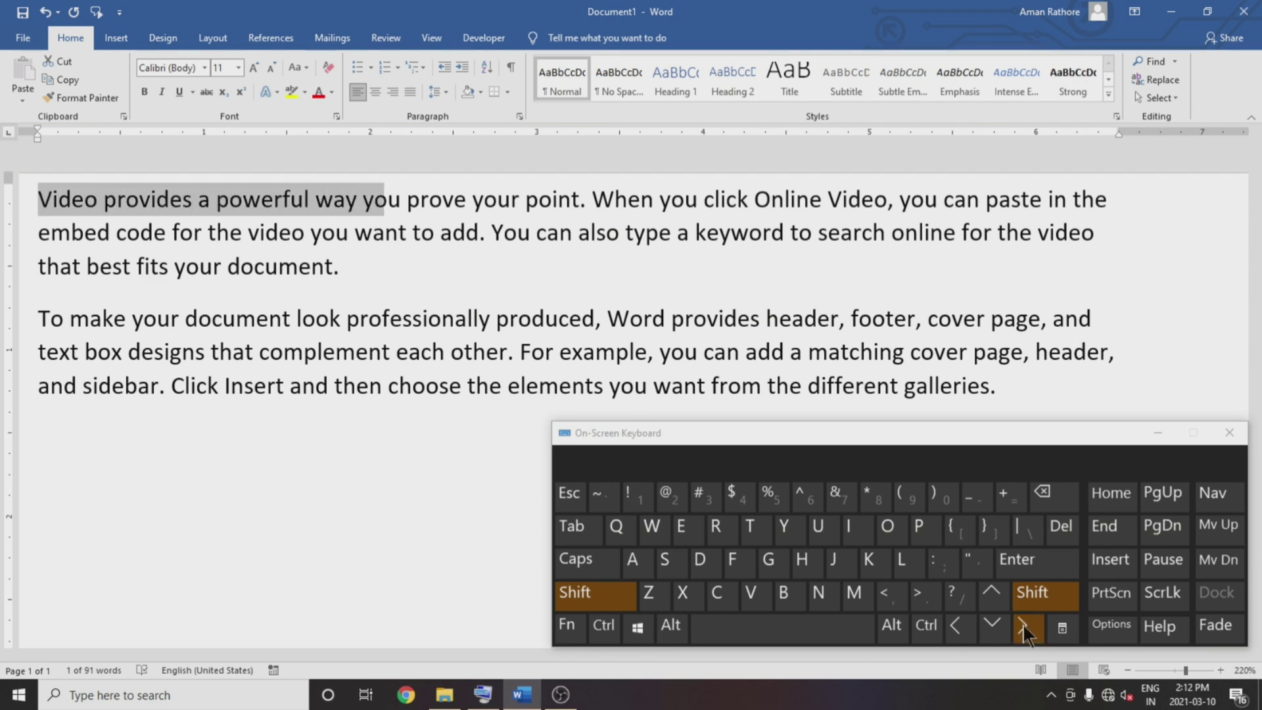
left_click_drag(1023, 623, 1022, 623)
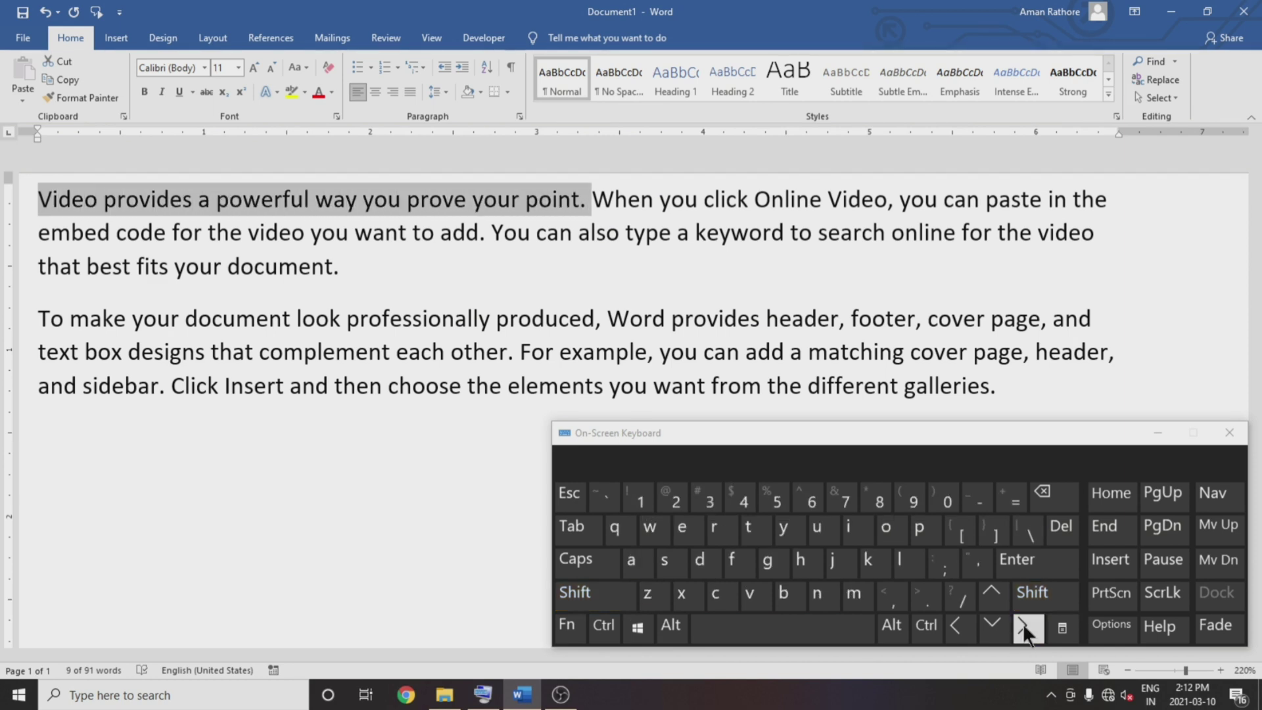
- Place the text cursor before "Online" in the first line and extend the selection backward character by character into the word "Video"
left_click(757, 207)
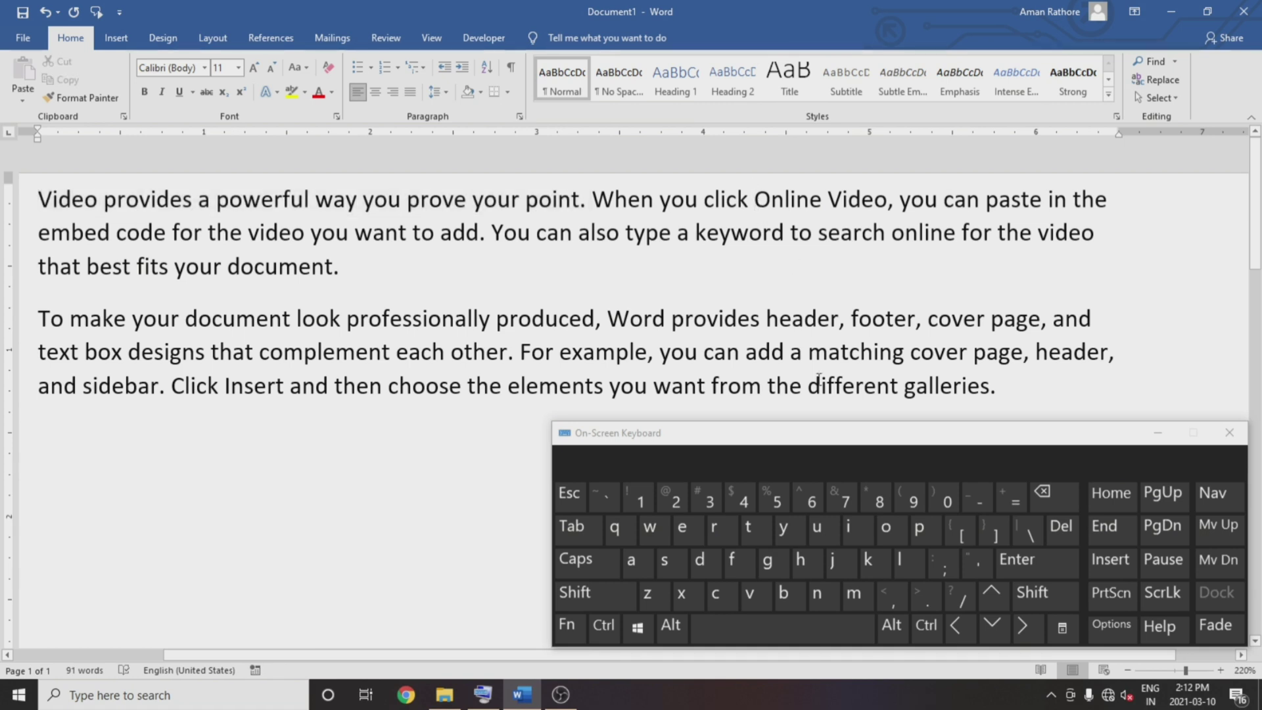
left_click(1023, 598)
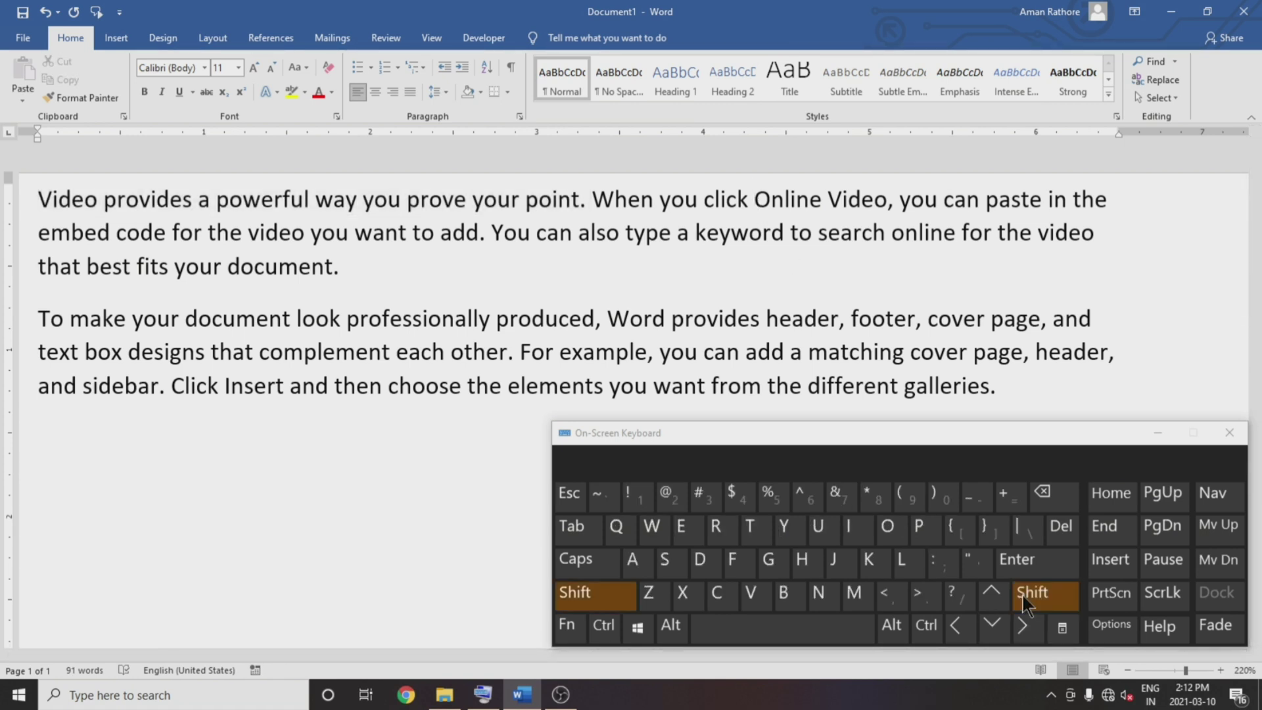
left_click(956, 627)
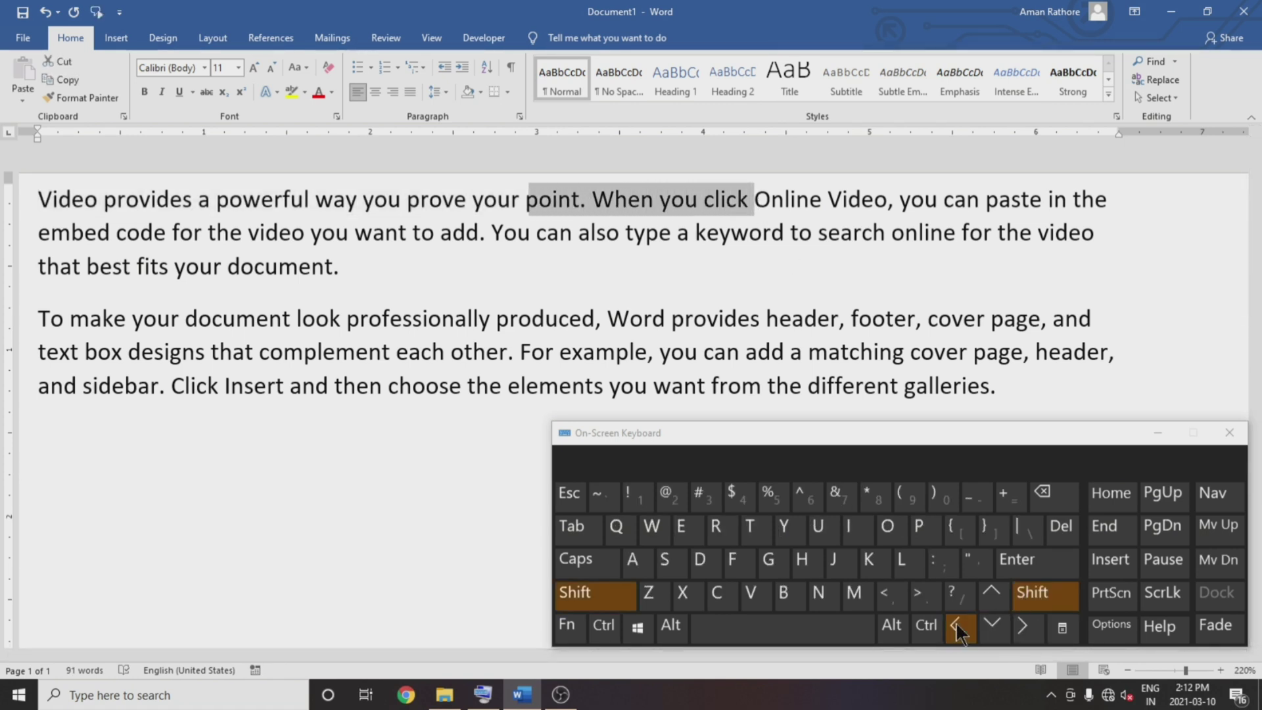
left_click_drag(955, 621, 955, 621)
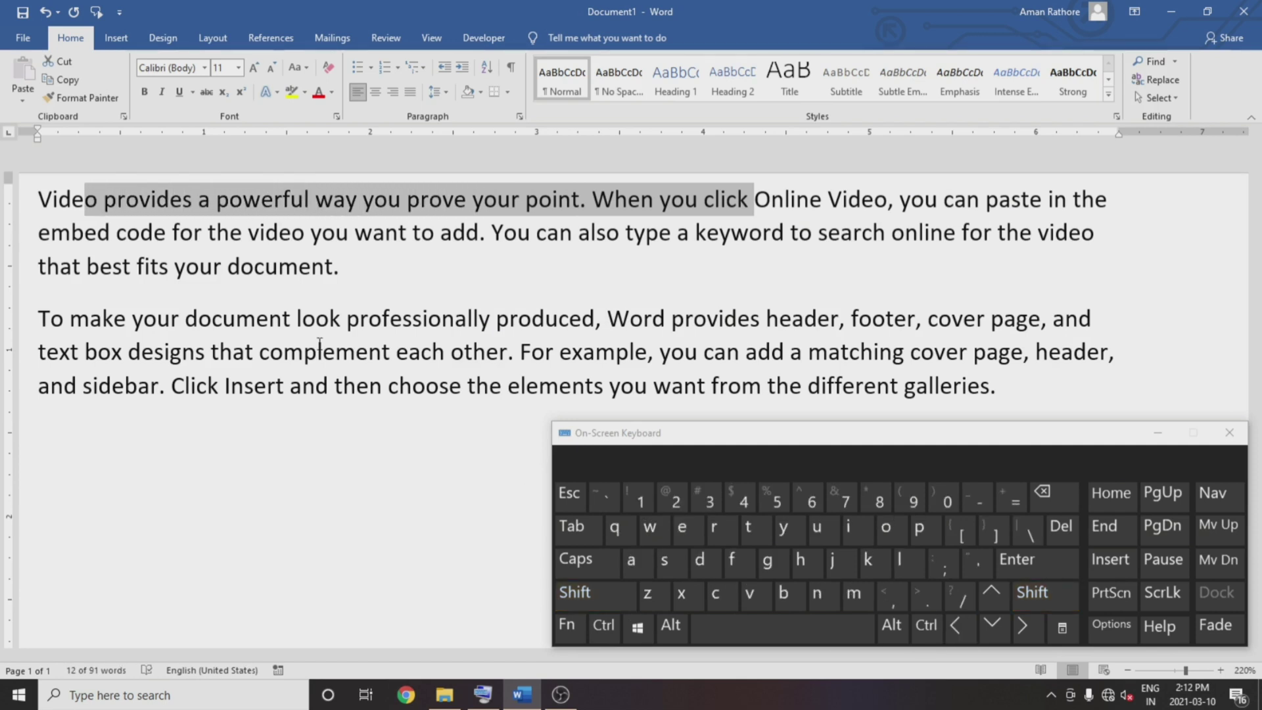
- Select the word "Video" at the start of the first paragraph and clear the selection, leaving the cursor before it
left_click(39, 210)
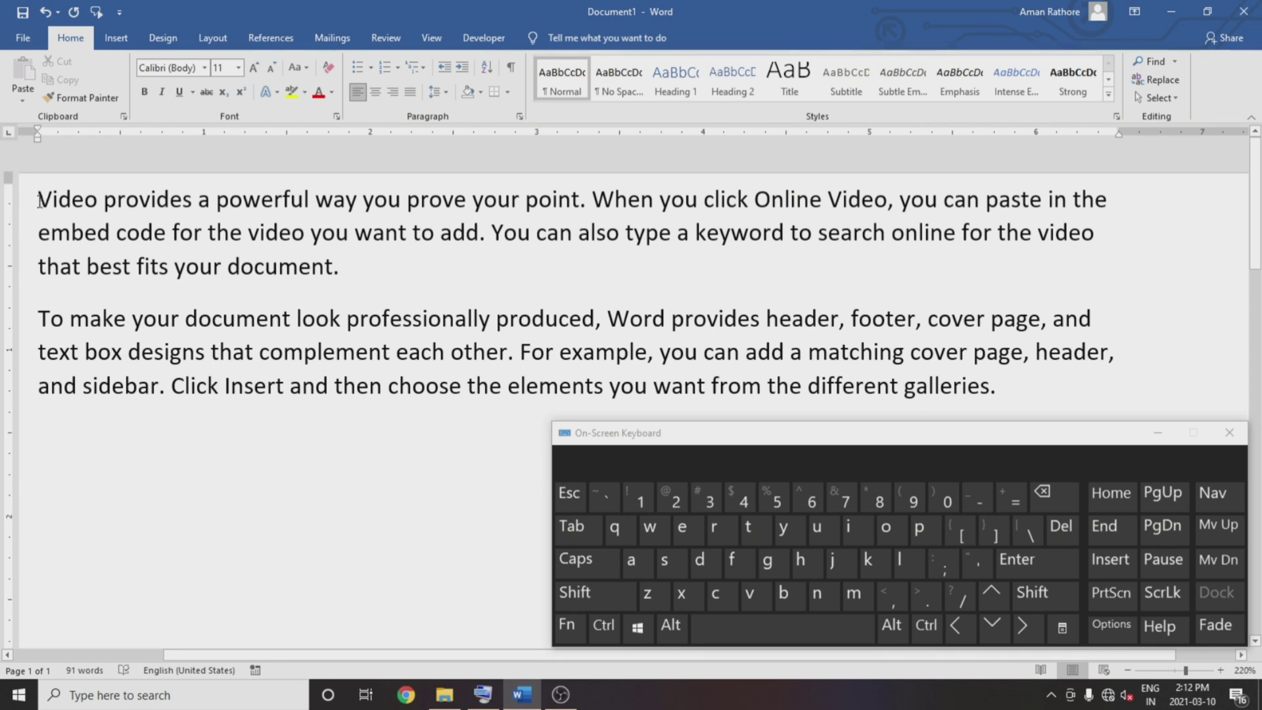
left_click_drag(40, 207, 97, 202)
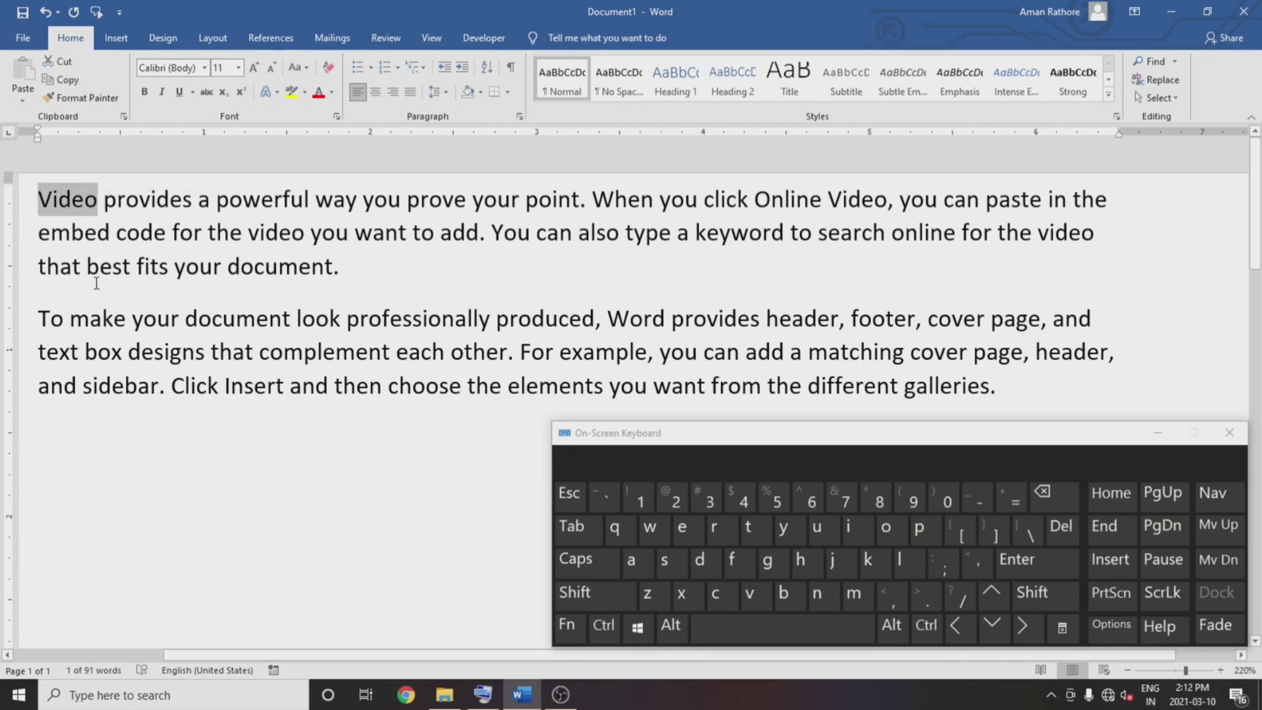
key("Left")
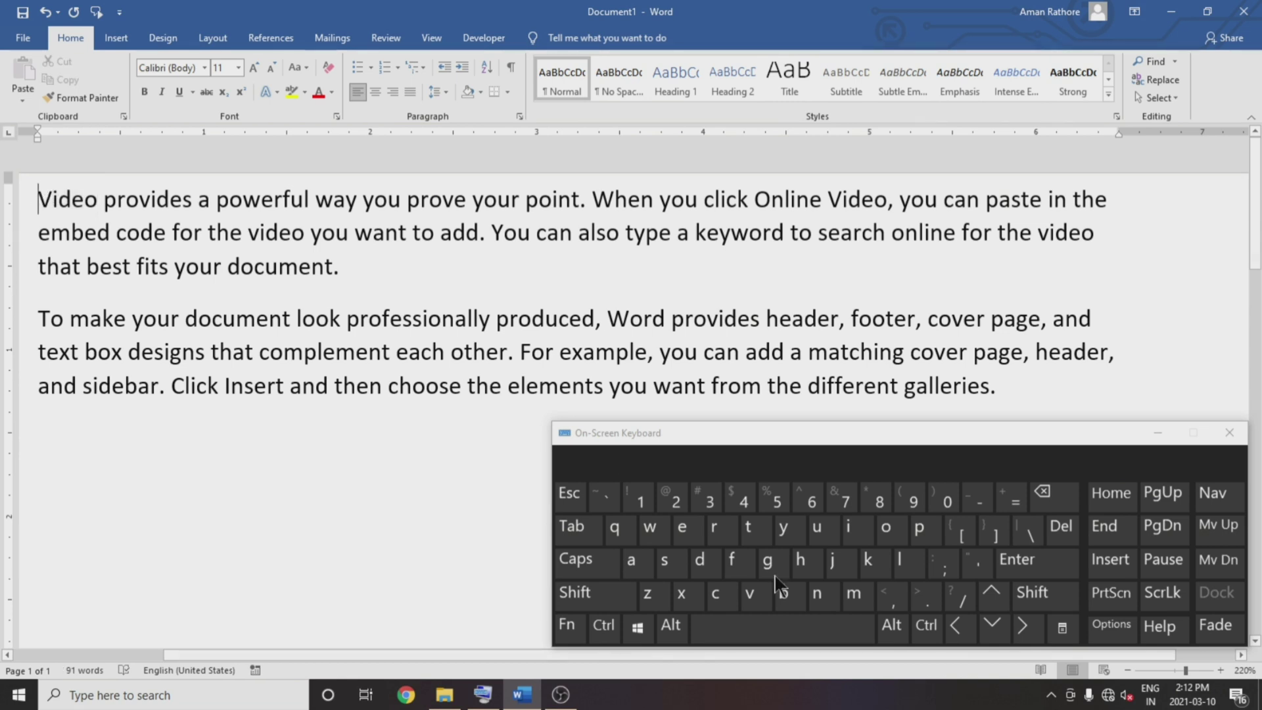
- Select the first word, "Video", with a one-word forward selection from the start of the document
left_click(937, 627)
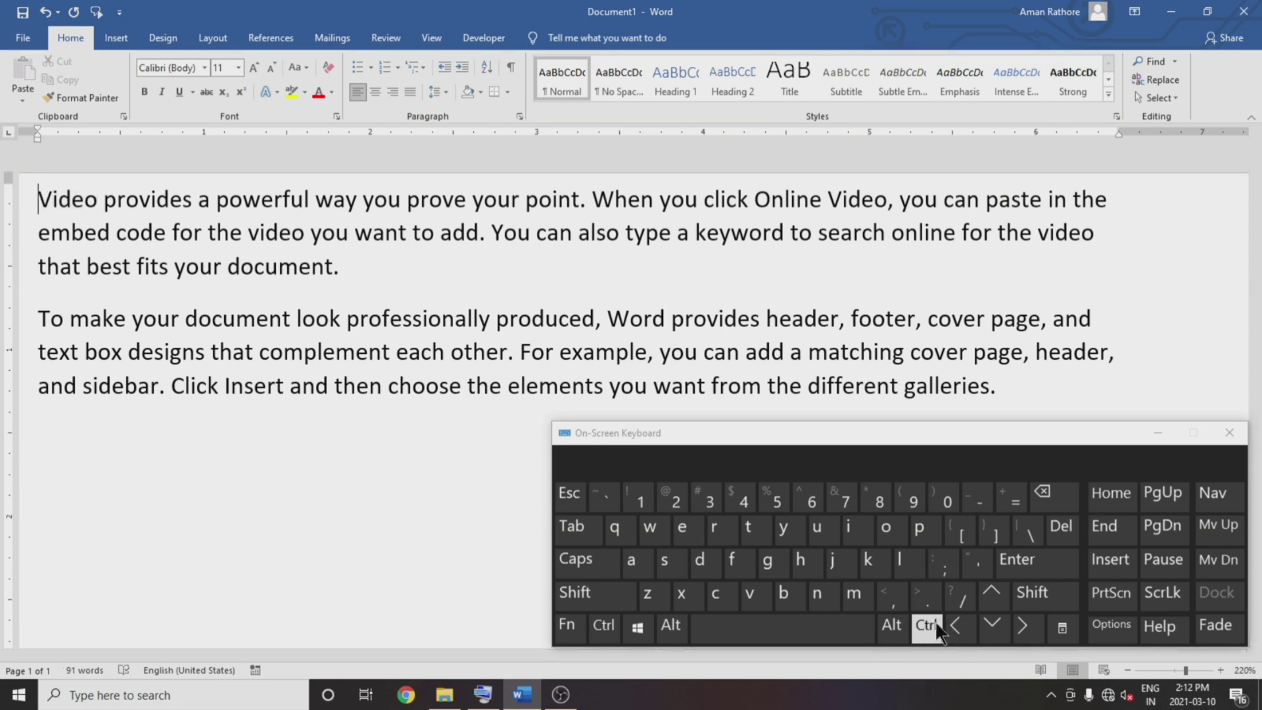
left_click(1039, 590)
left_click(1039, 587)
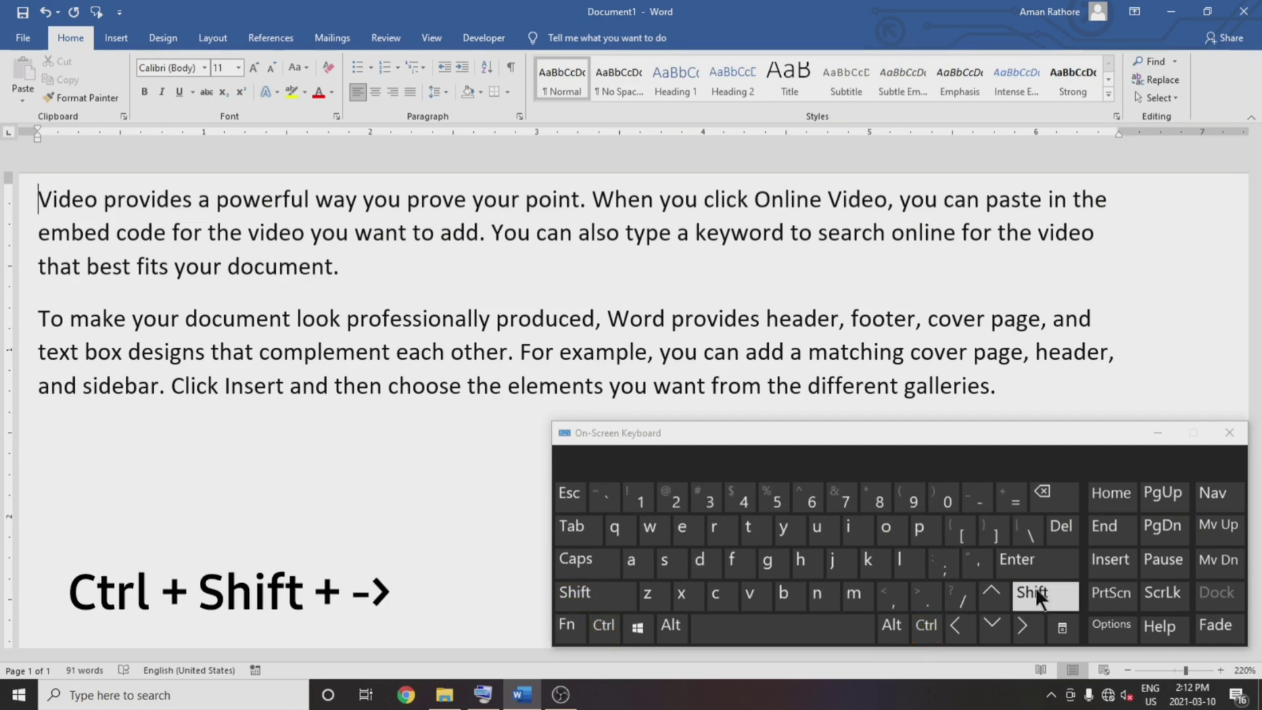
left_click(936, 629)
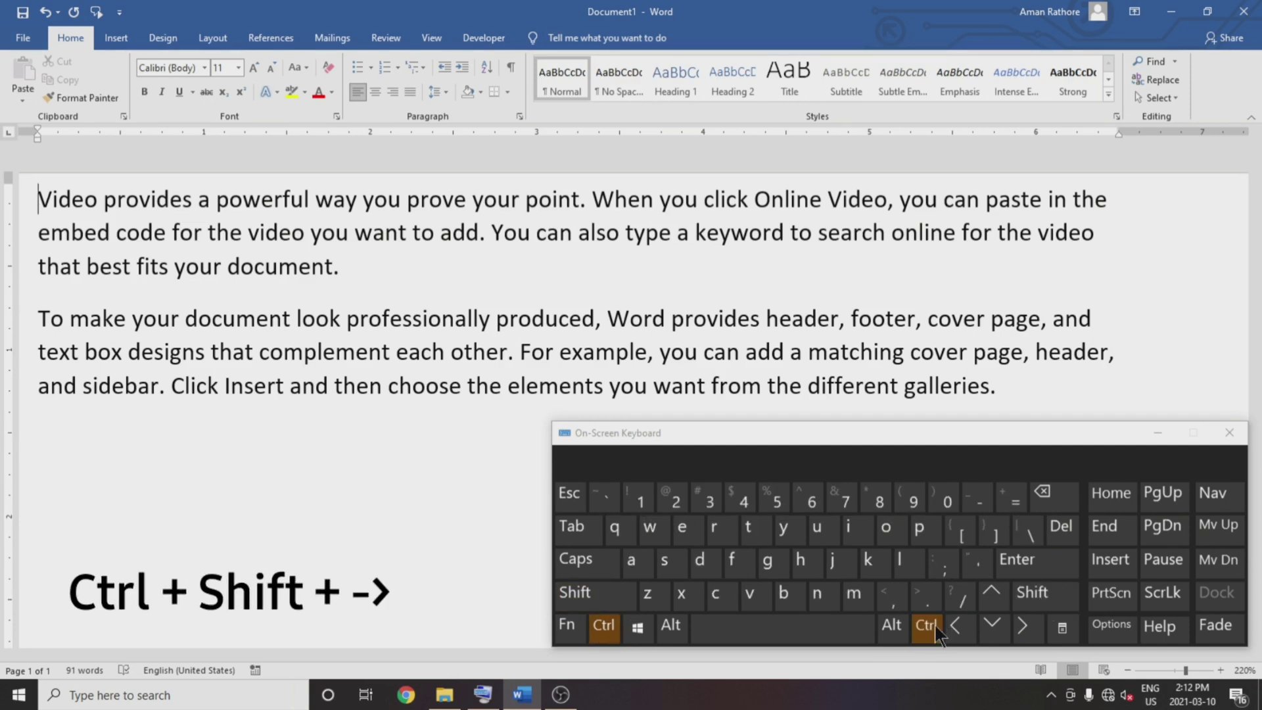
left_click(1045, 593)
left_click(1035, 633)
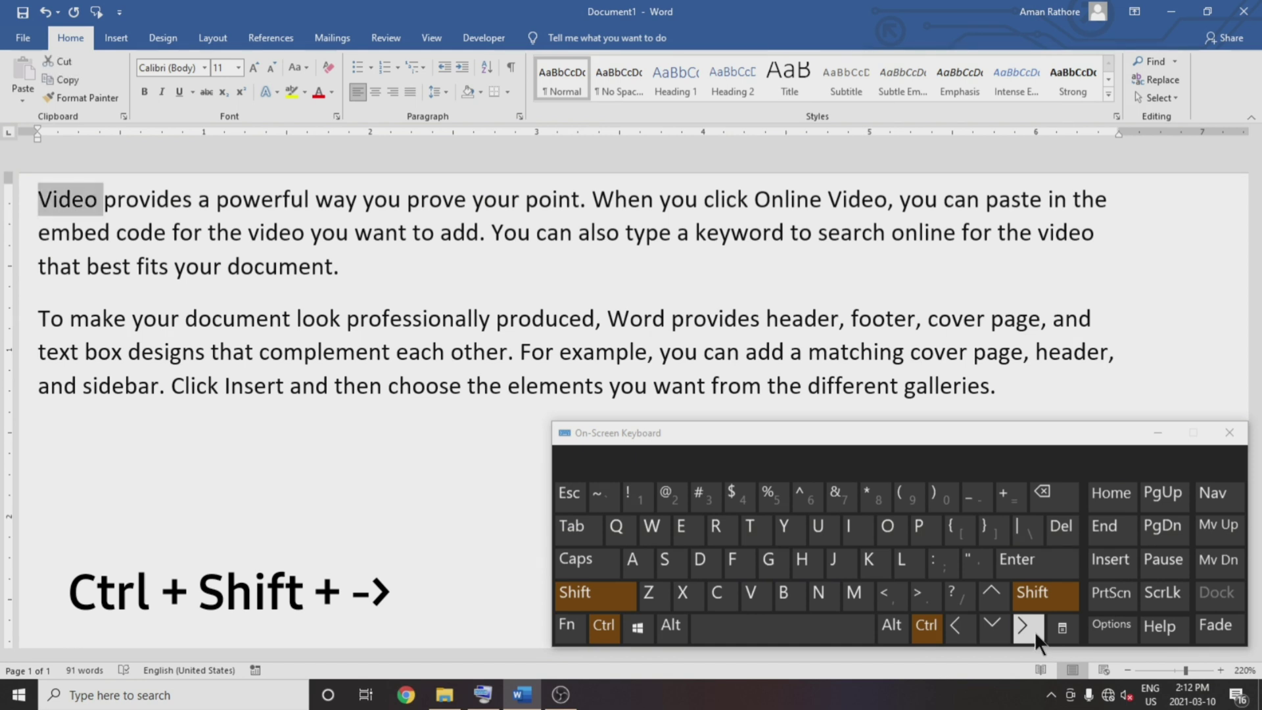
- Place the text cursor before "provides" and select that word with a one-word forward selection
left_click(101, 199)
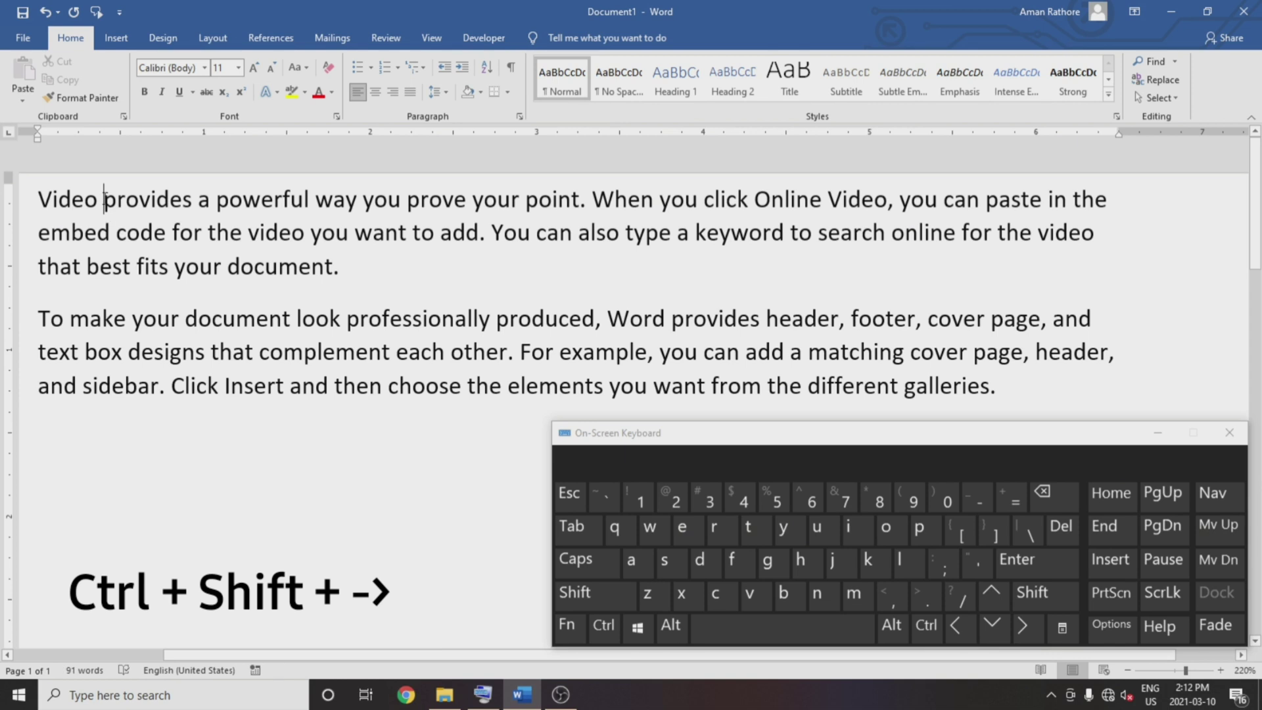
left_click(930, 627)
left_click(1037, 589)
left_click(1036, 630)
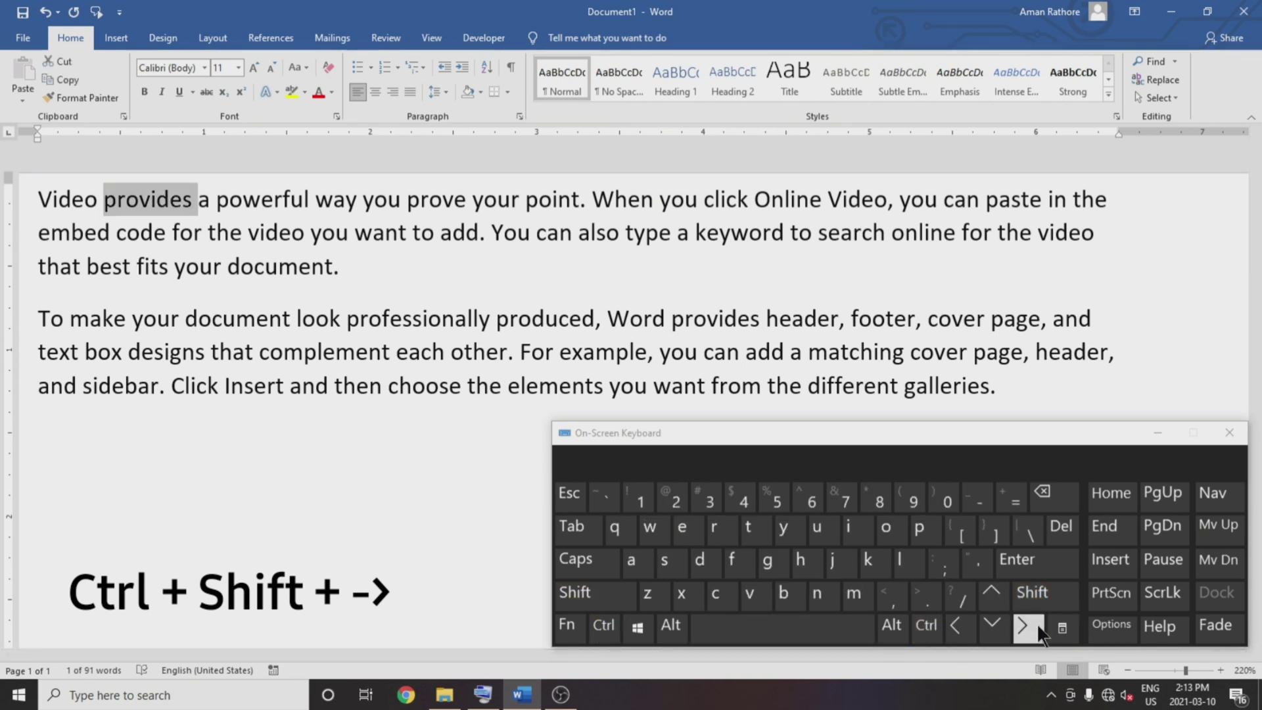
- Place the text cursor right after "powerful" and select that word with a one-word backward selection
left_click(319, 206)
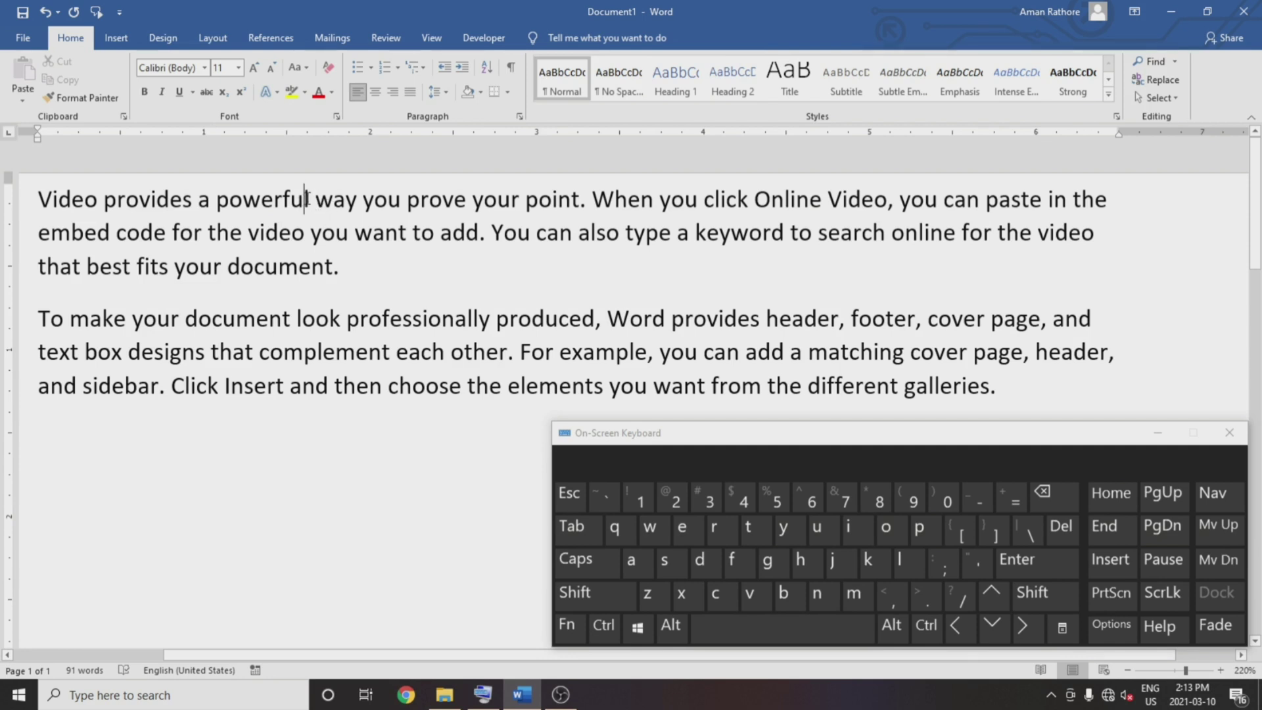
left_click(925, 627)
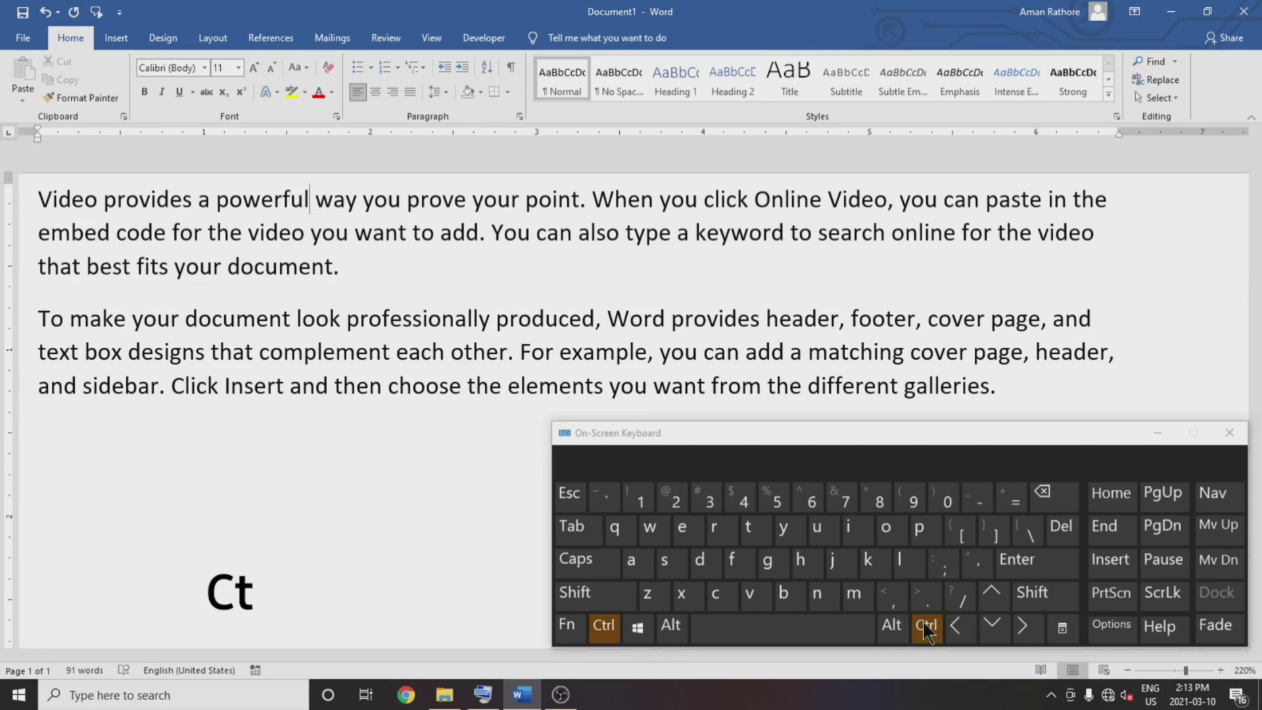
left_click(1032, 593)
left_click(956, 626)
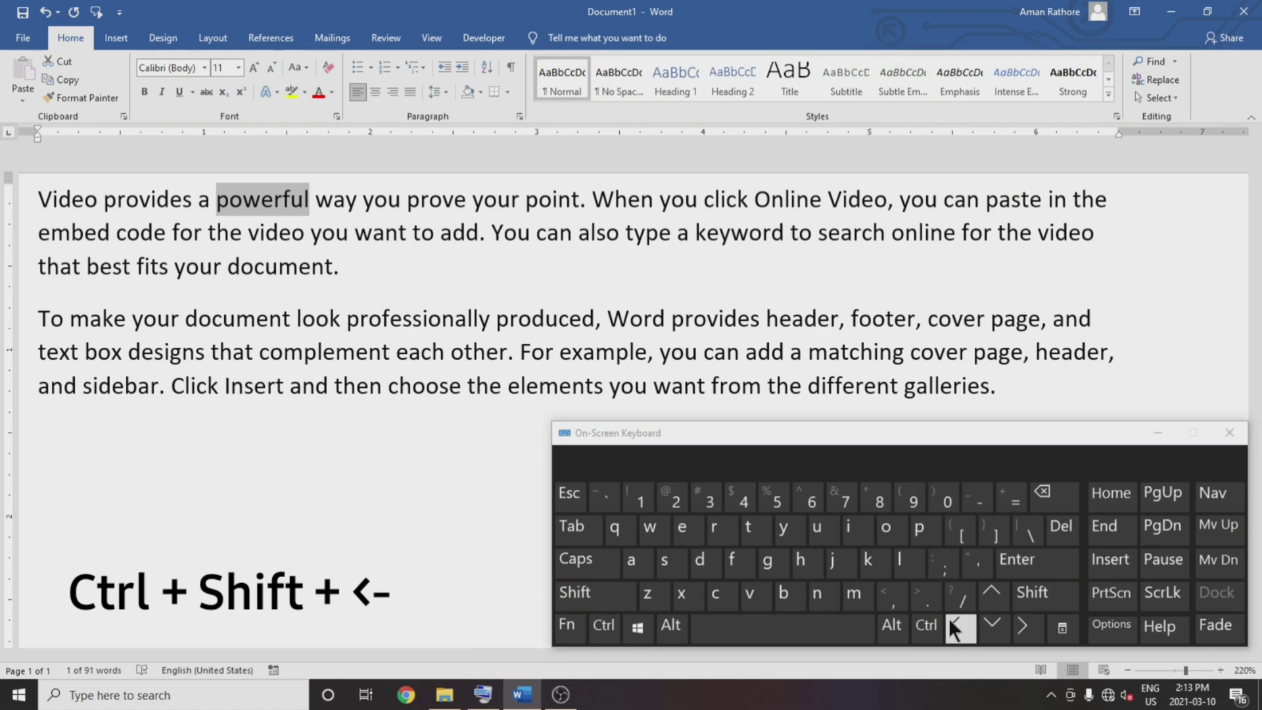
- Place the text cursor at the start of the document and select forward to the end of the first line
left_click(37, 197)
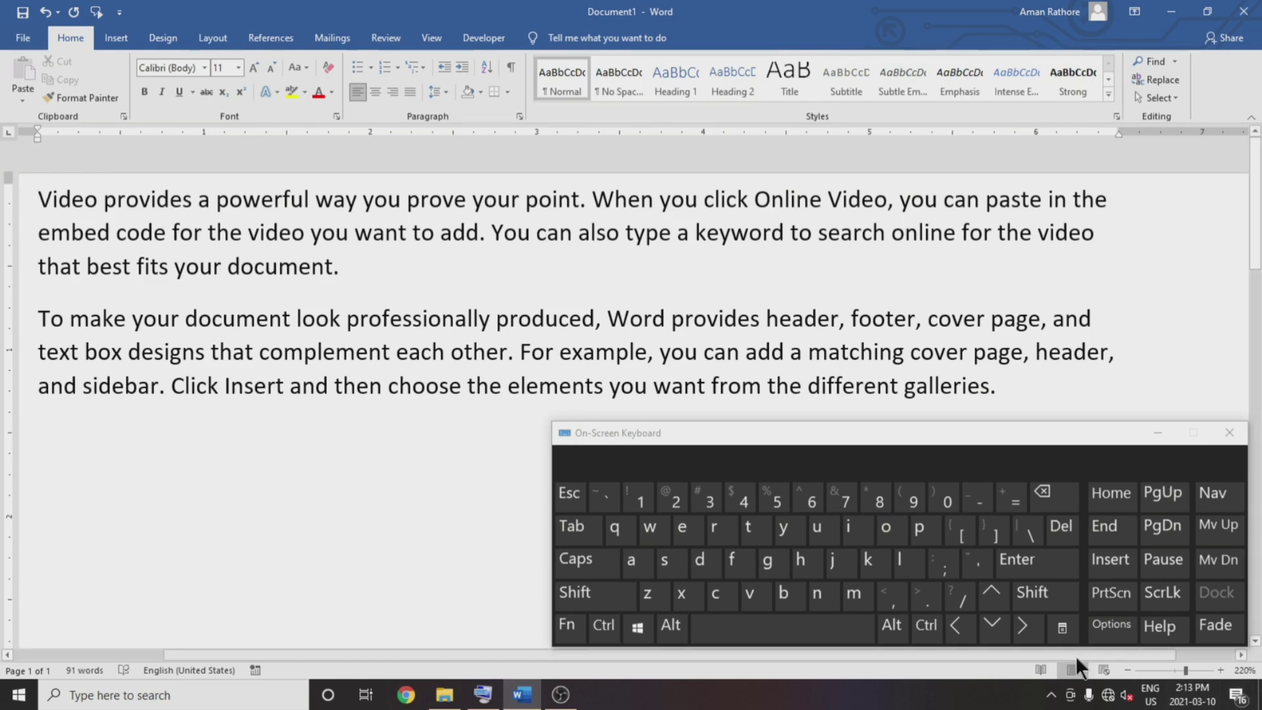
left_click(1048, 599)
left_click(1093, 526)
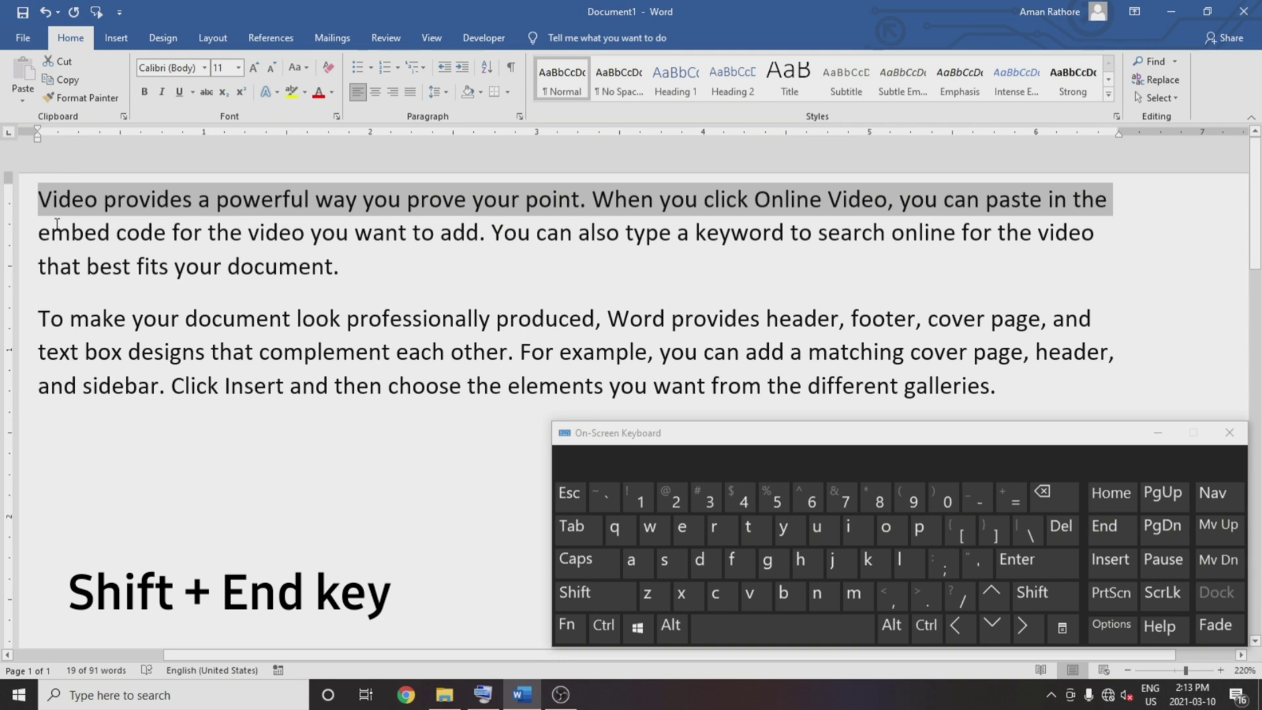
- Clear the selection, place the text cursor before "prove", and select from there to the end of the first line
left_click(39, 199)
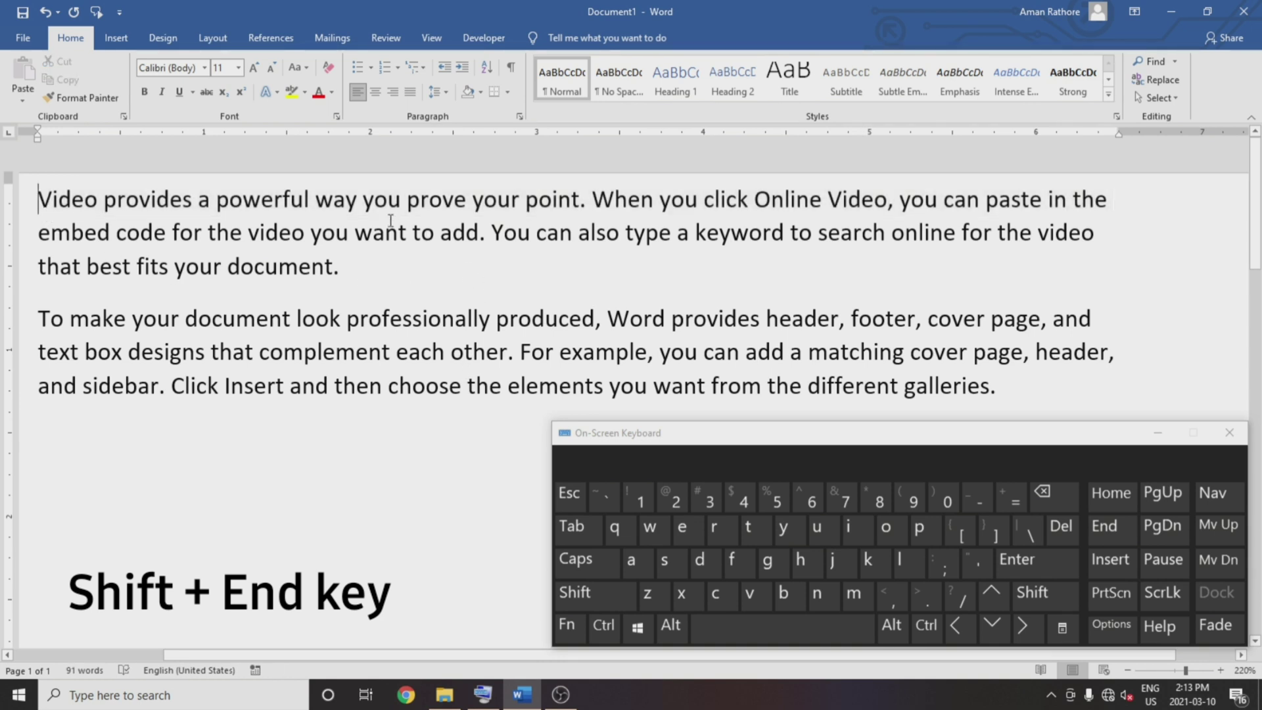
left_click(407, 200)
left_click(1048, 590)
left_click(1111, 533)
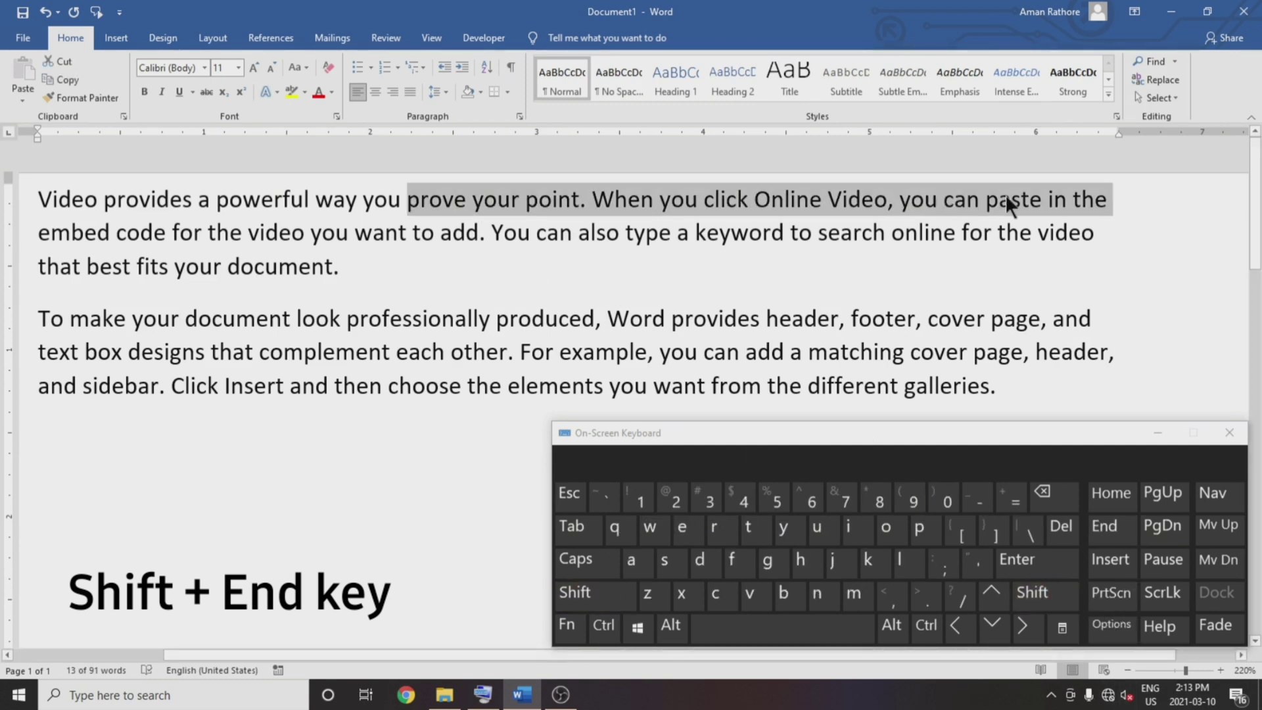
- Clear the selection and select the whole first line backward from its end to its start
left_click(874, 200)
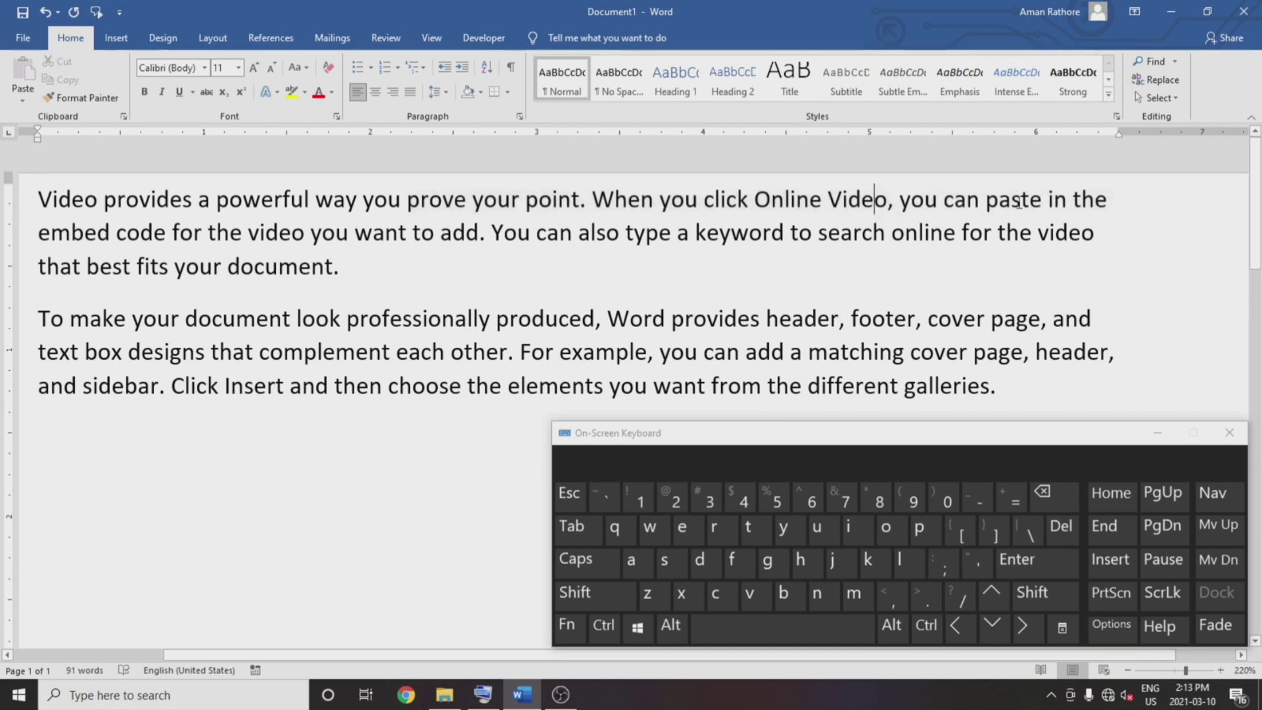
left_click(1052, 592)
left_click(1107, 494)
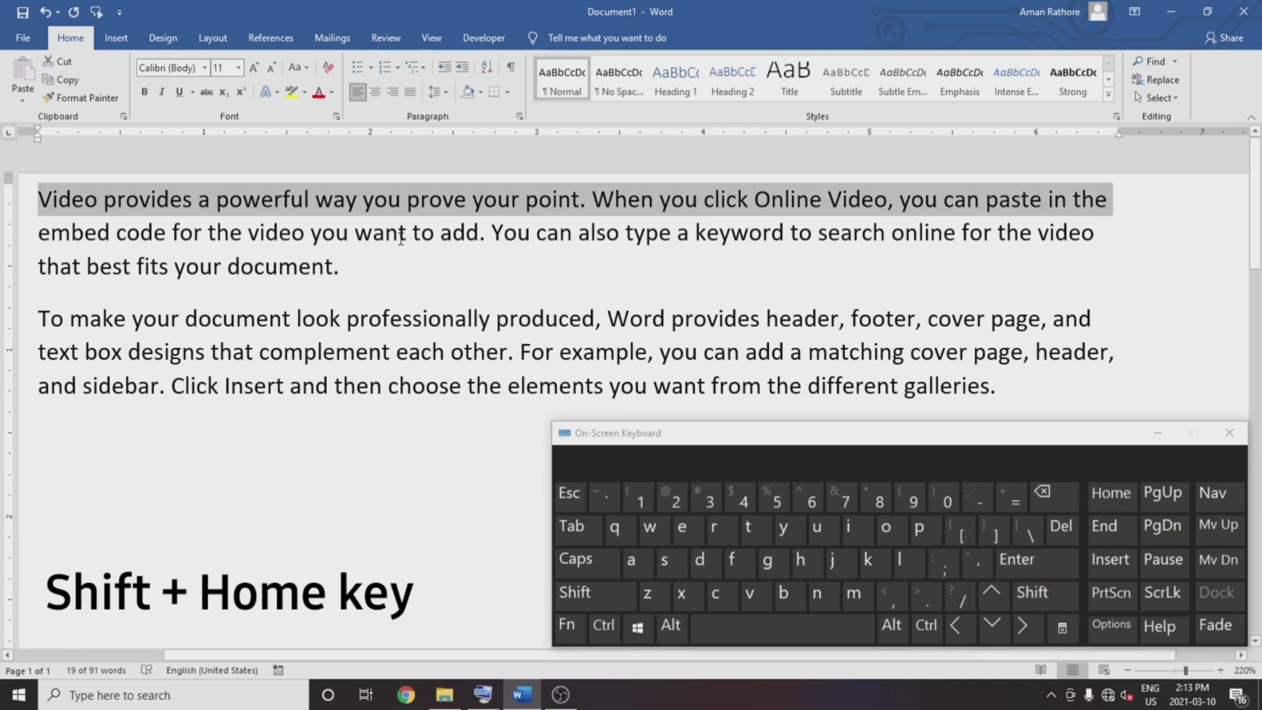
- Place the text cursor at the start of the document and select the whole first paragraph in one forward extension
left_click(39, 199)
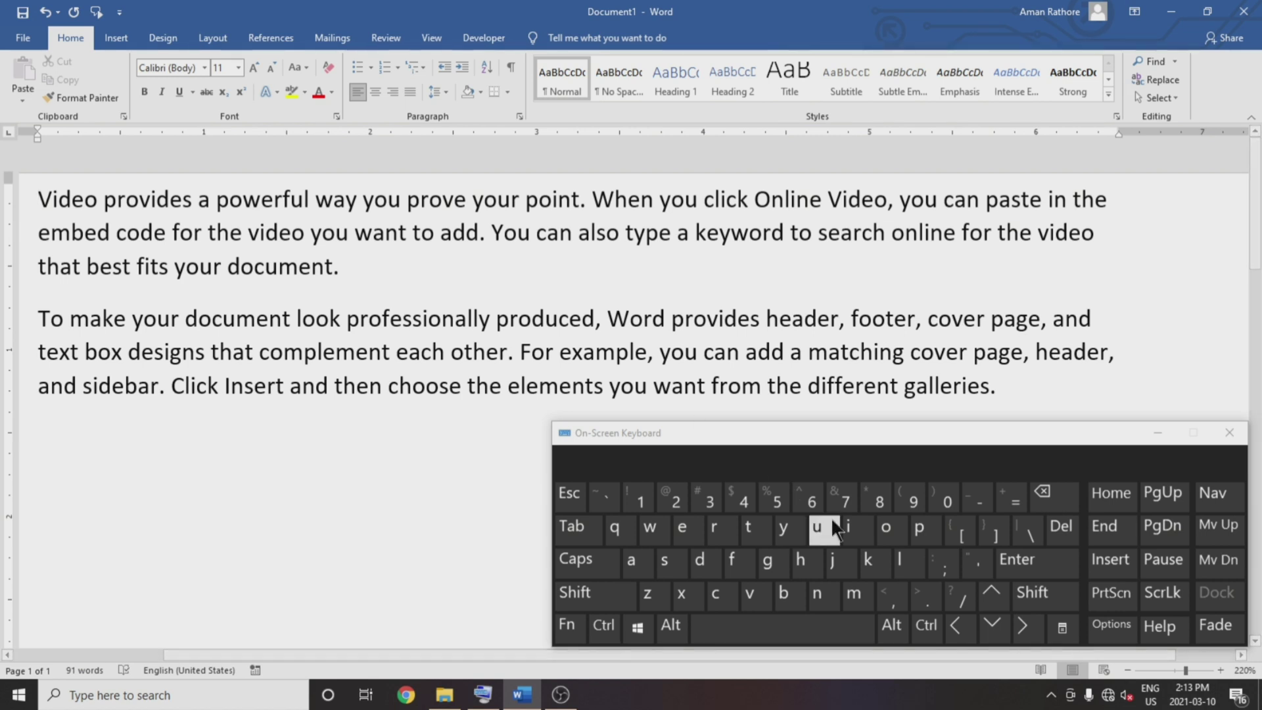
left_click(926, 625)
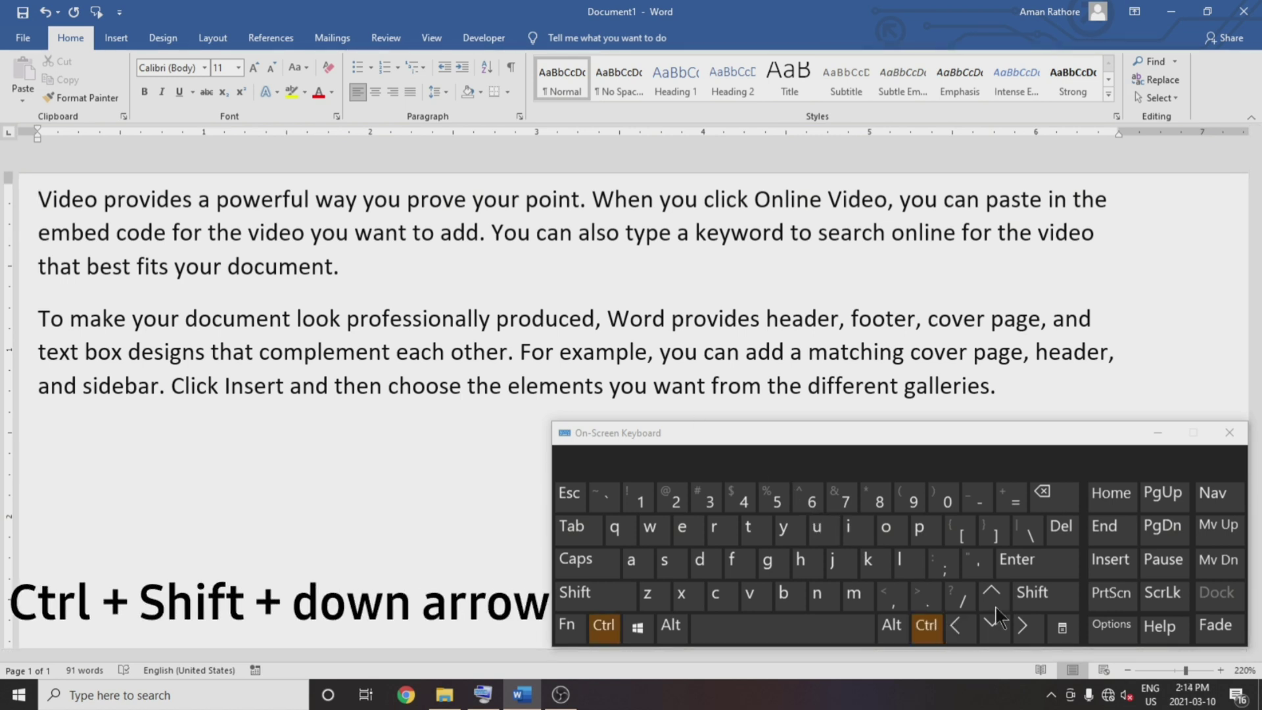
left_click(1032, 592)
left_click(994, 624)
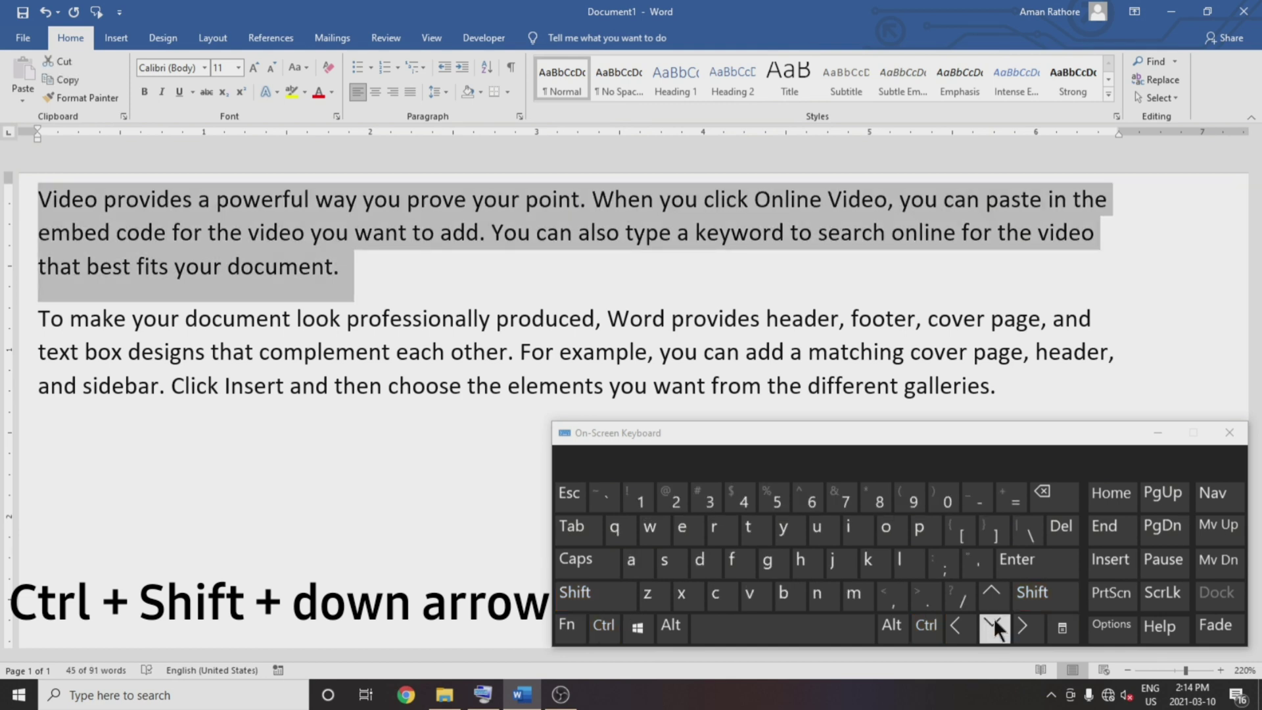
- Return the text cursor to the document start and jump it one paragraph down without selecting any text
left_click(40, 197)
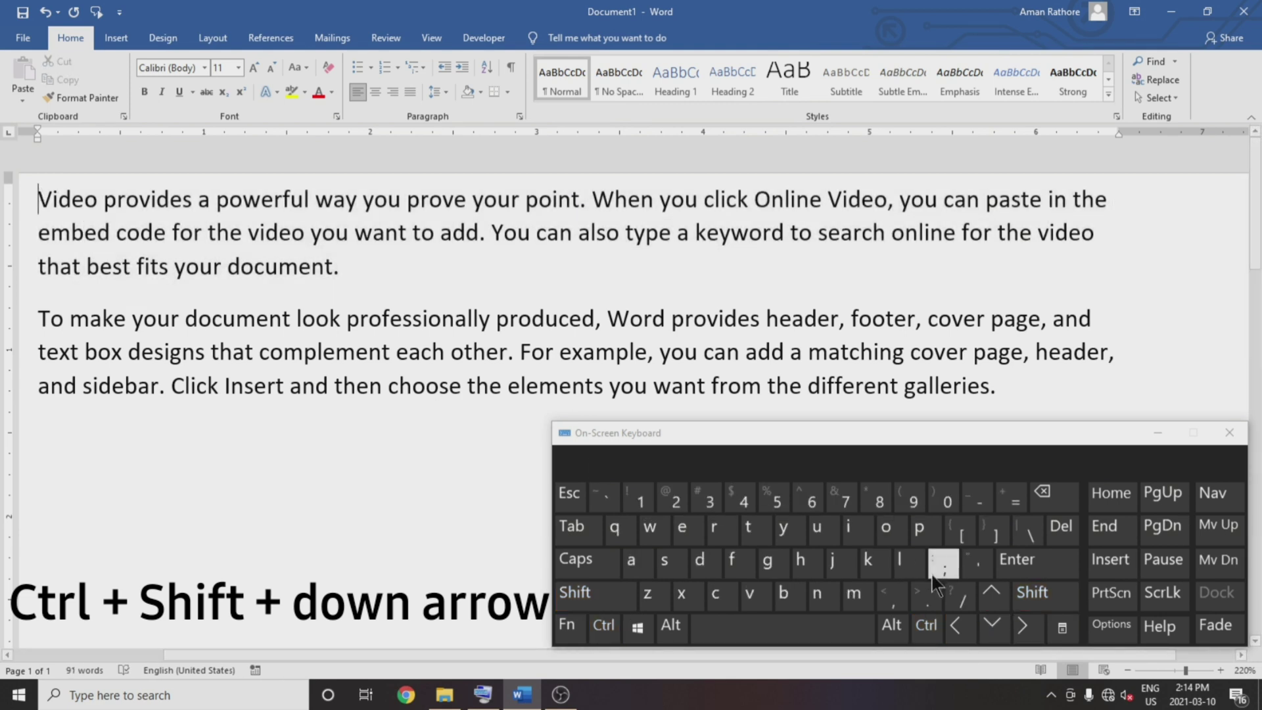
left_click(926, 626)
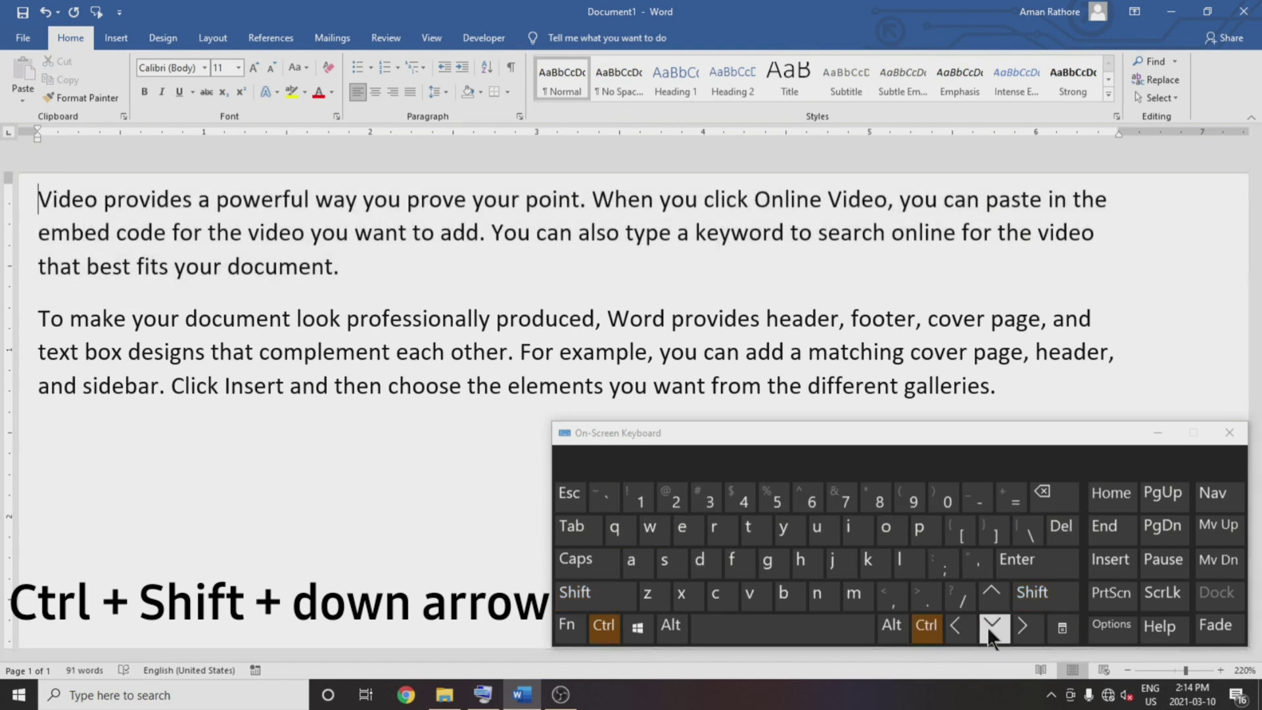
left_click(991, 626)
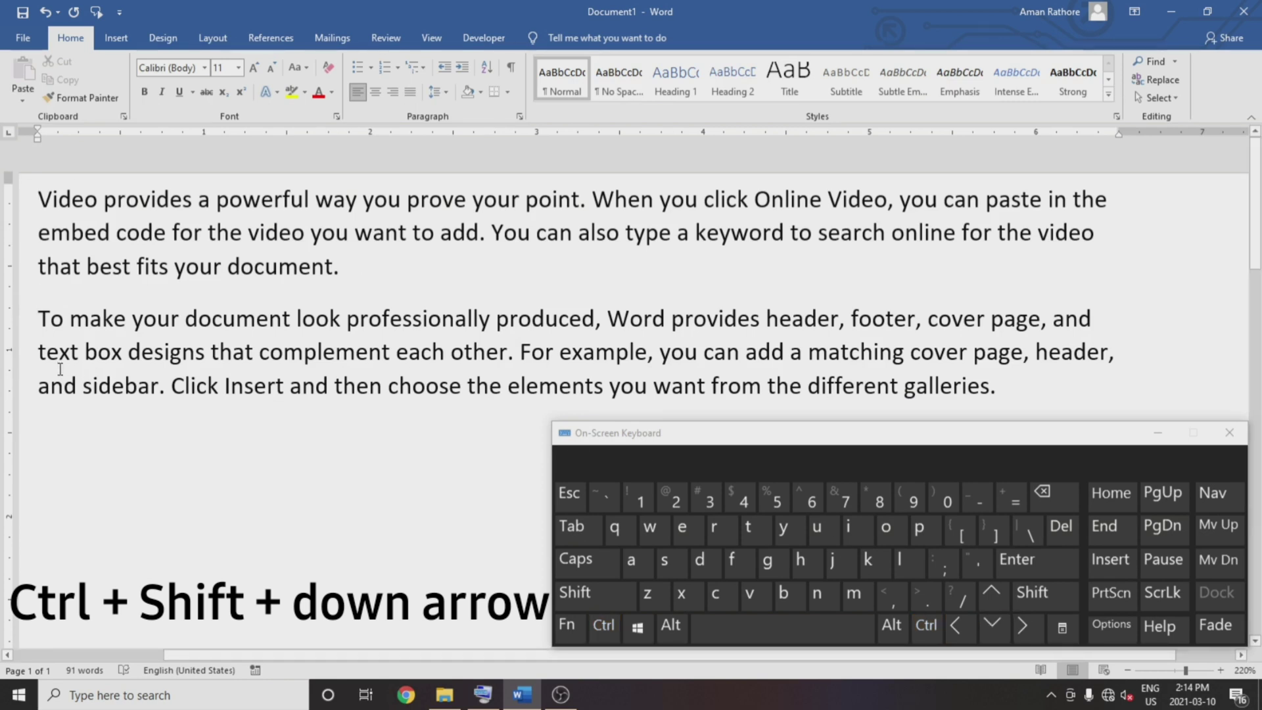
- Put the text cursor back at the document start and select the first paragraph forward again
left_click(40, 197)
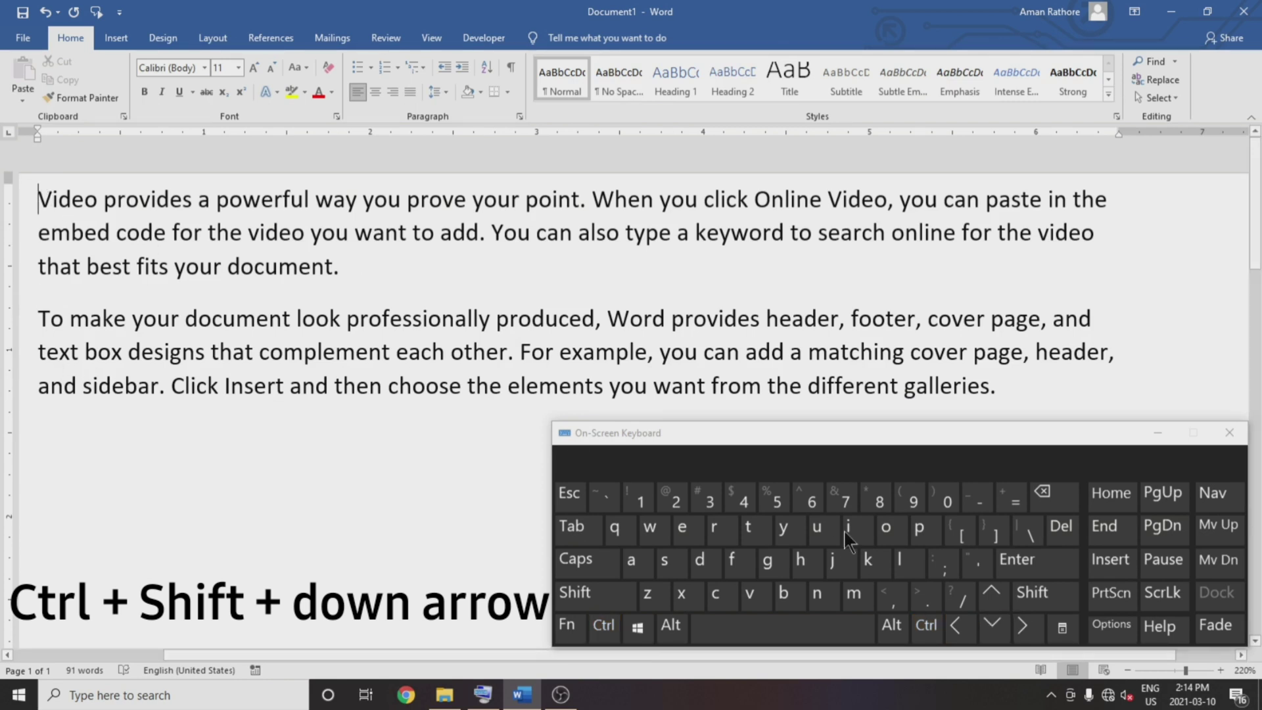
left_click(938, 626)
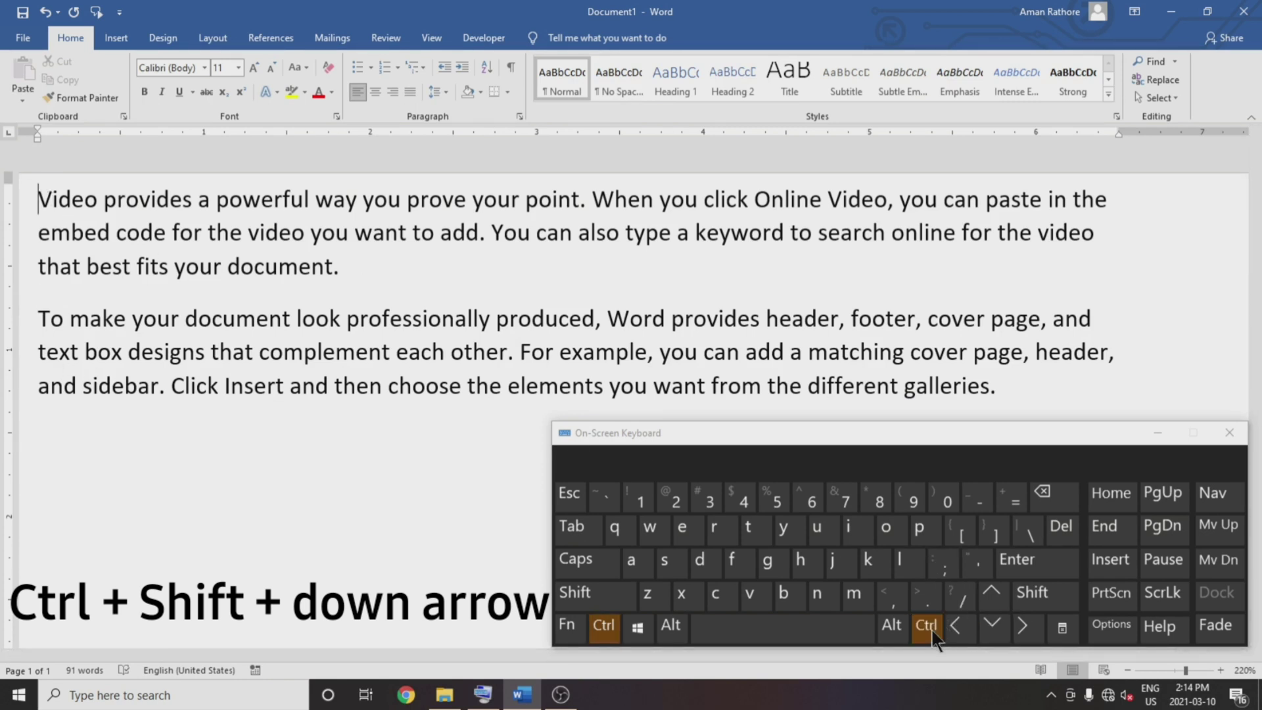
left_click(1035, 598)
left_click(995, 628)
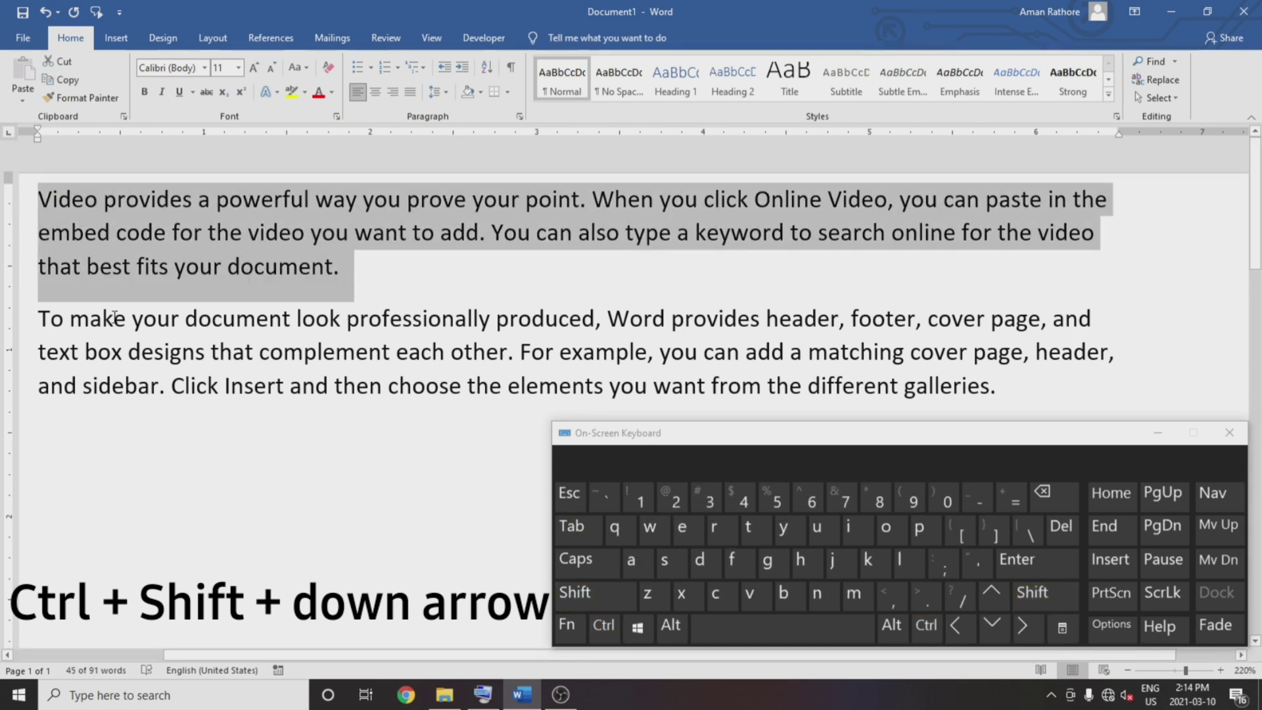
- Place the text cursor before "To" in the second paragraph and select the preceding paragraph in one backward extension
left_click(43, 319)
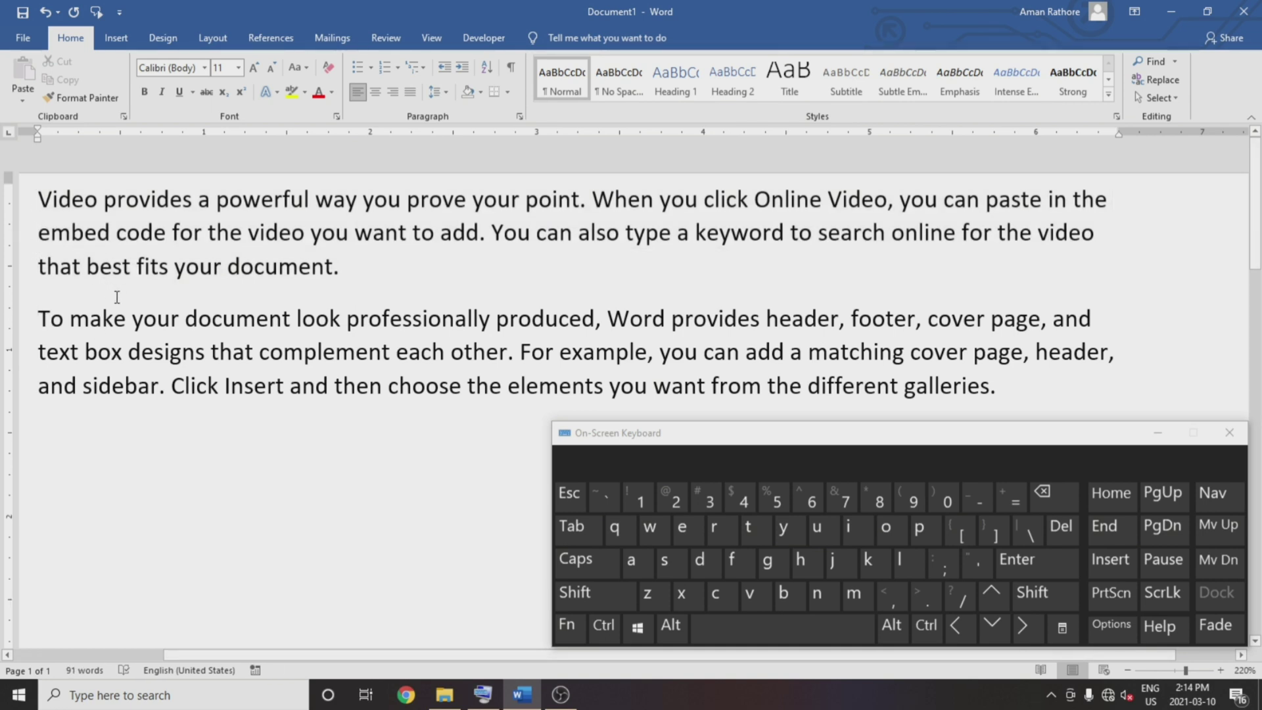
left_click(927, 625)
left_click(1032, 593)
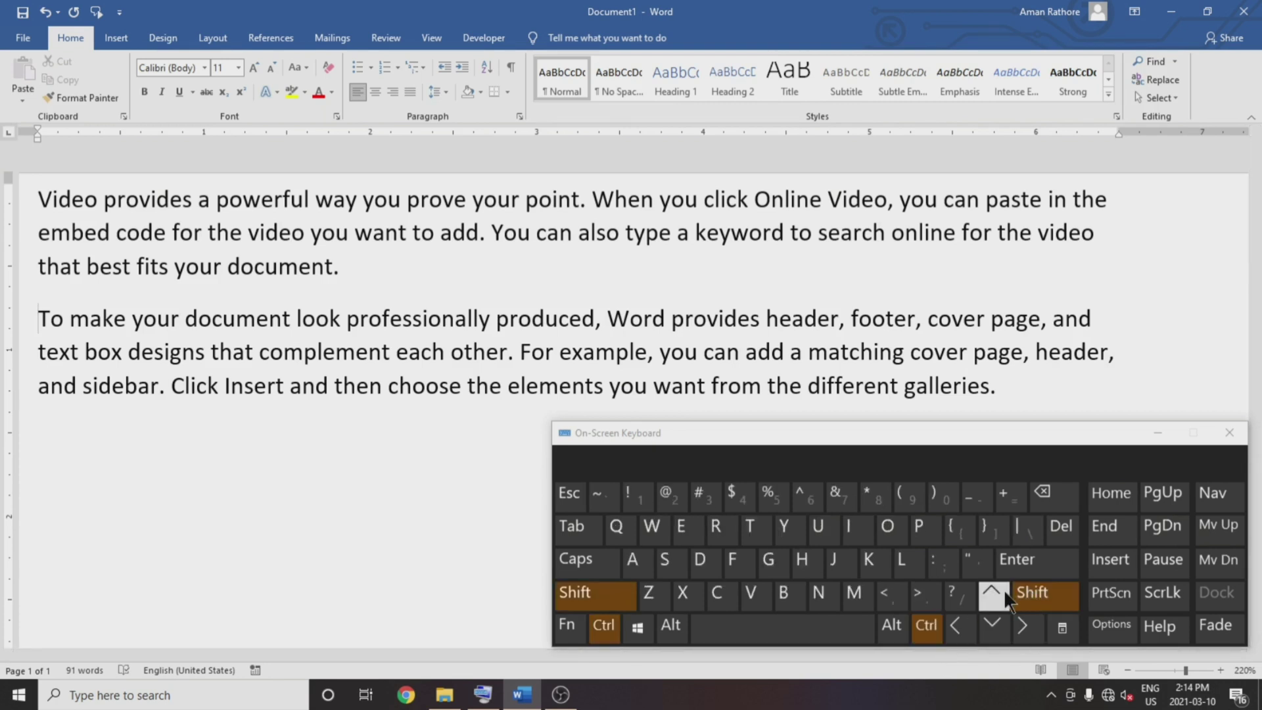
left_click(993, 591)
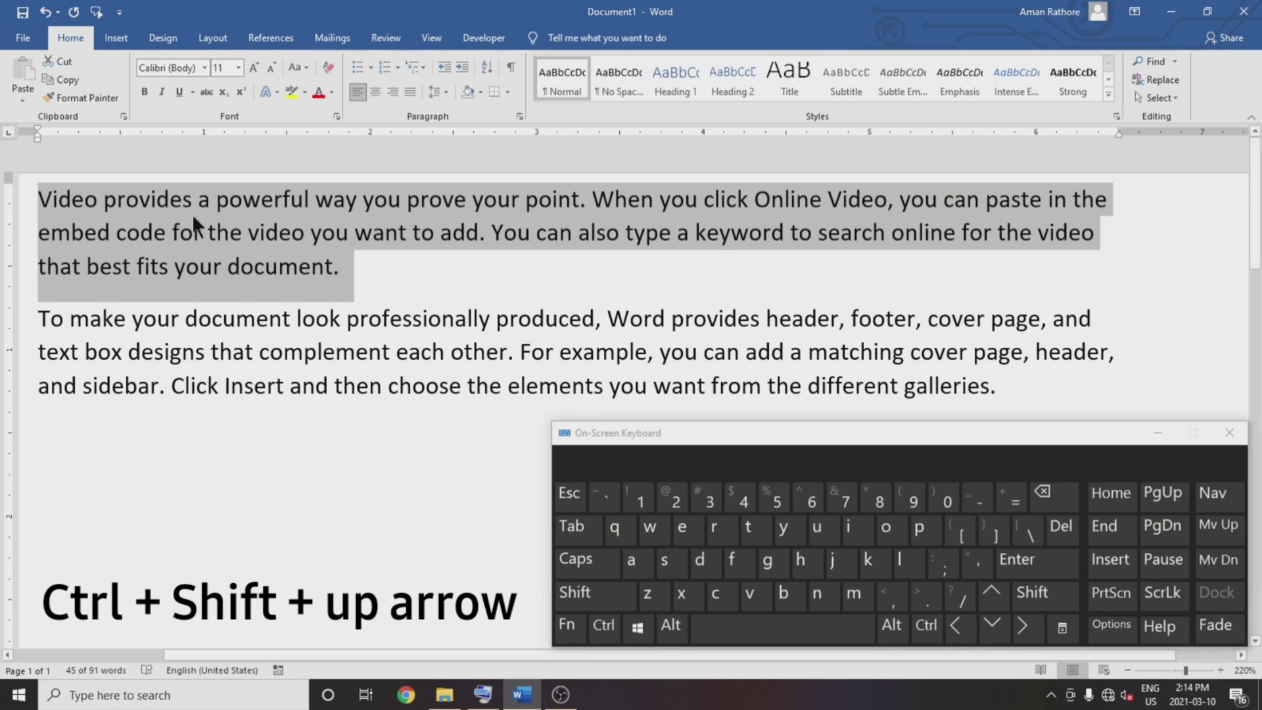
- Clear the selection, return the text cursor to the document start, and select the entire document
left_click(364, 255)
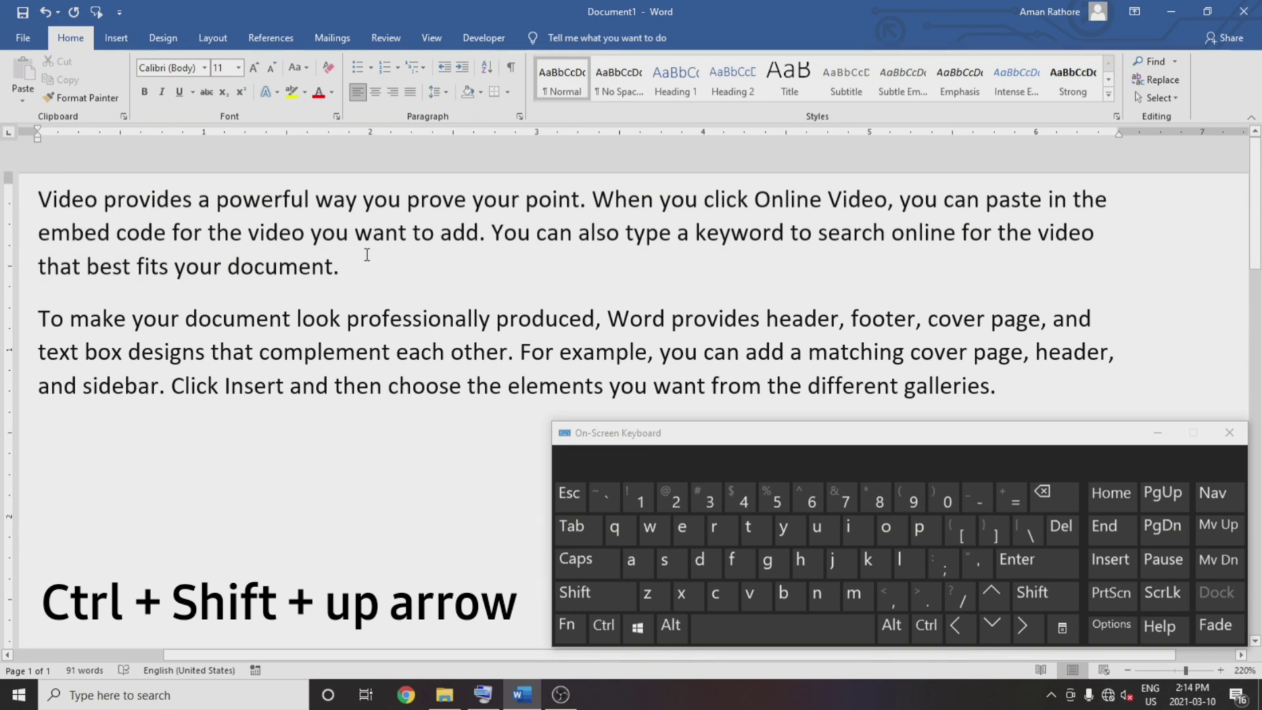
left_click(52, 199)
left_click(39, 200)
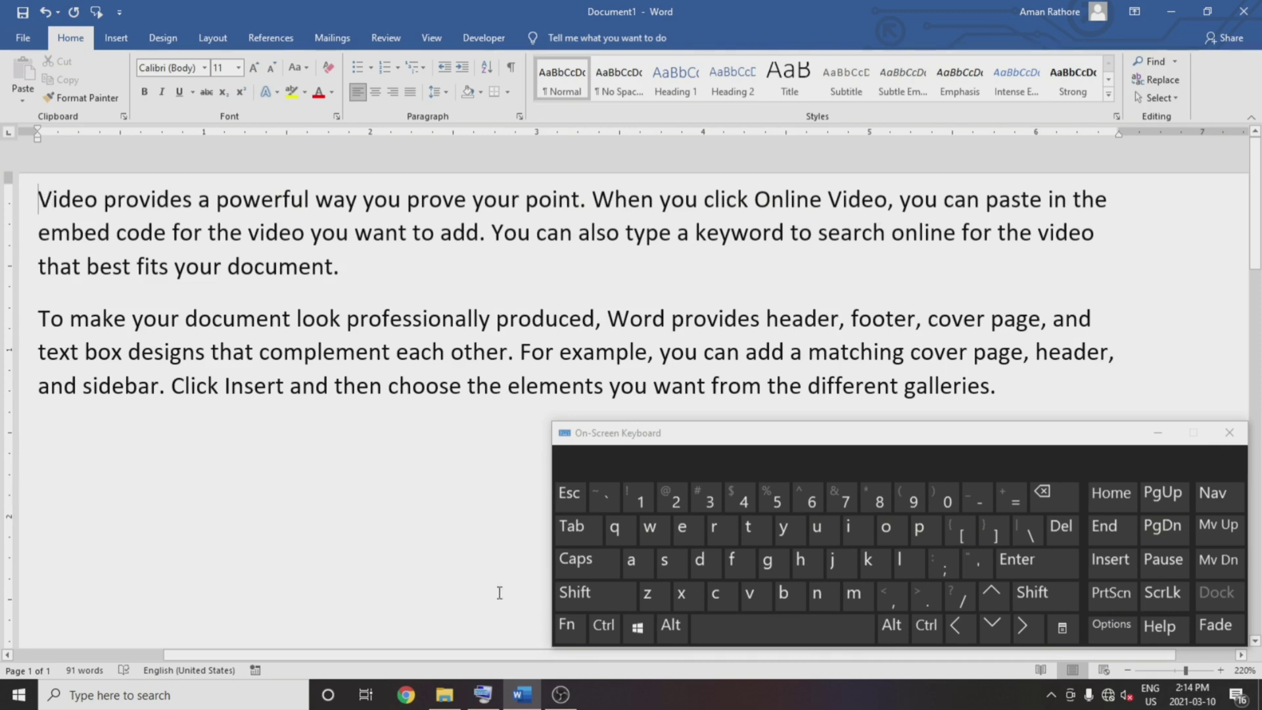
left_click(603, 625)
left_click(630, 562)
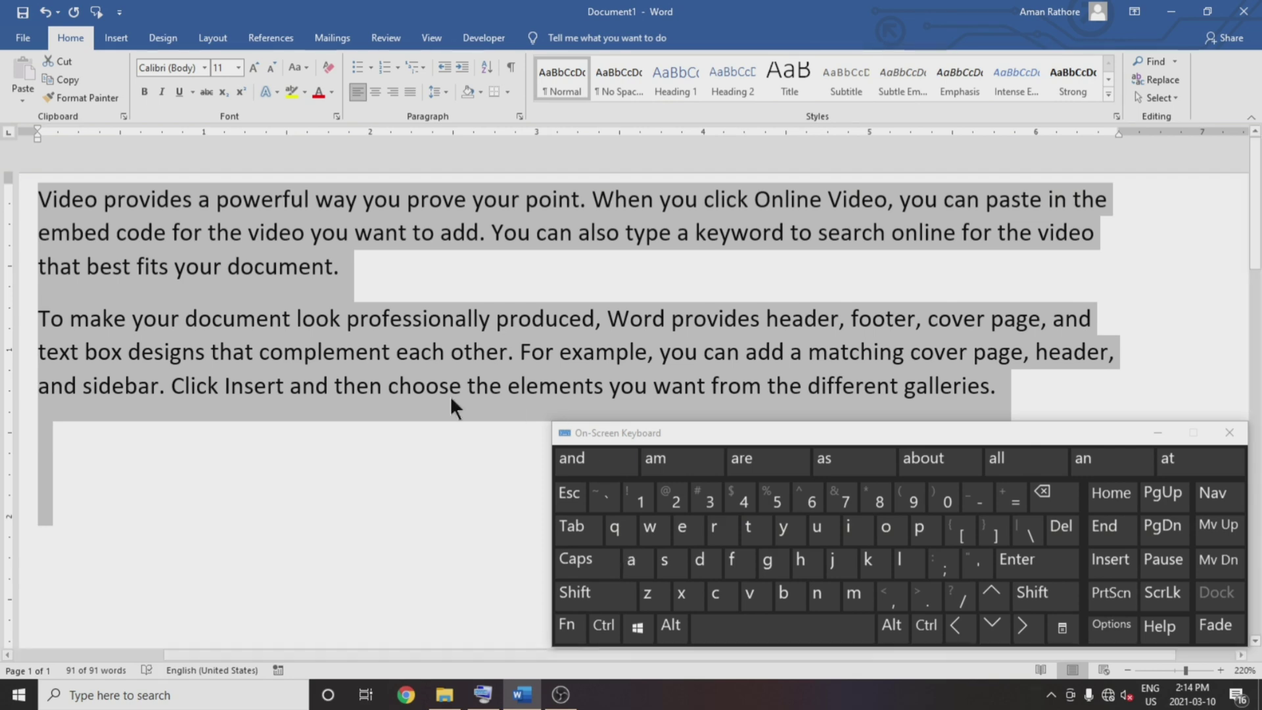
- Clear the whole-document selection and extend a new selection one screen down from the text cursor
left_click(373, 401)
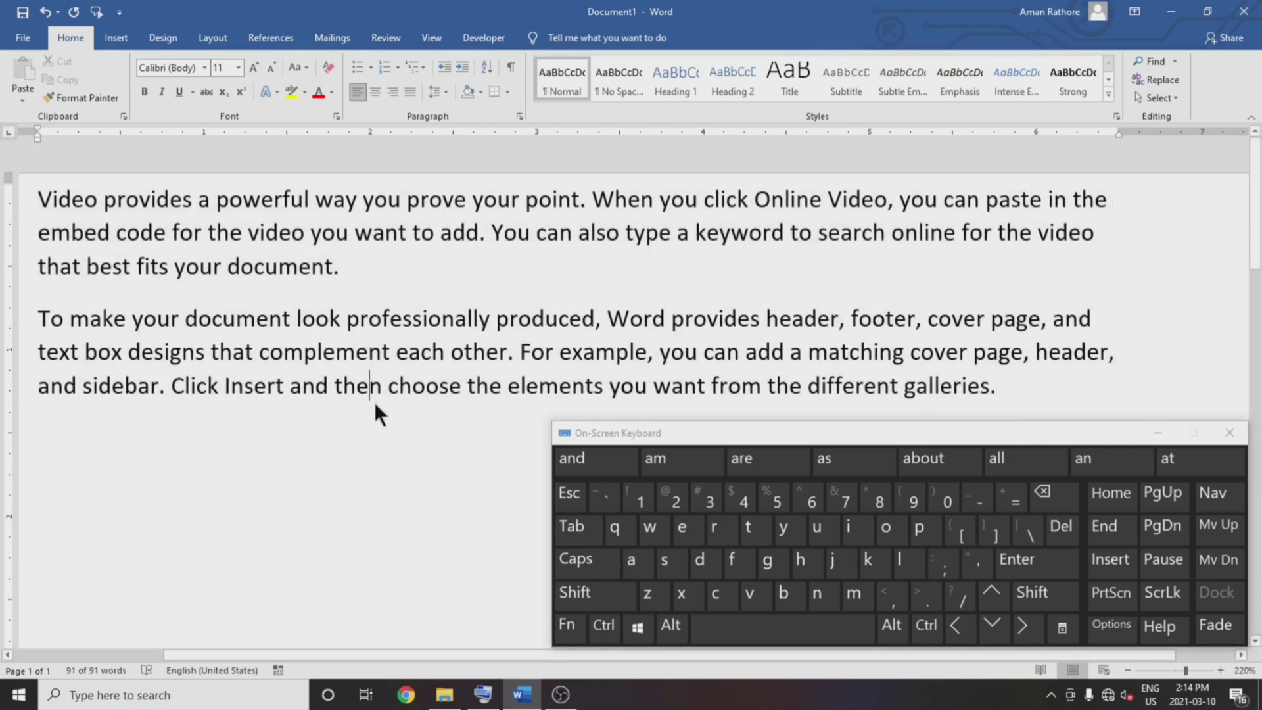
left_click(1031, 592)
left_click(1169, 524)
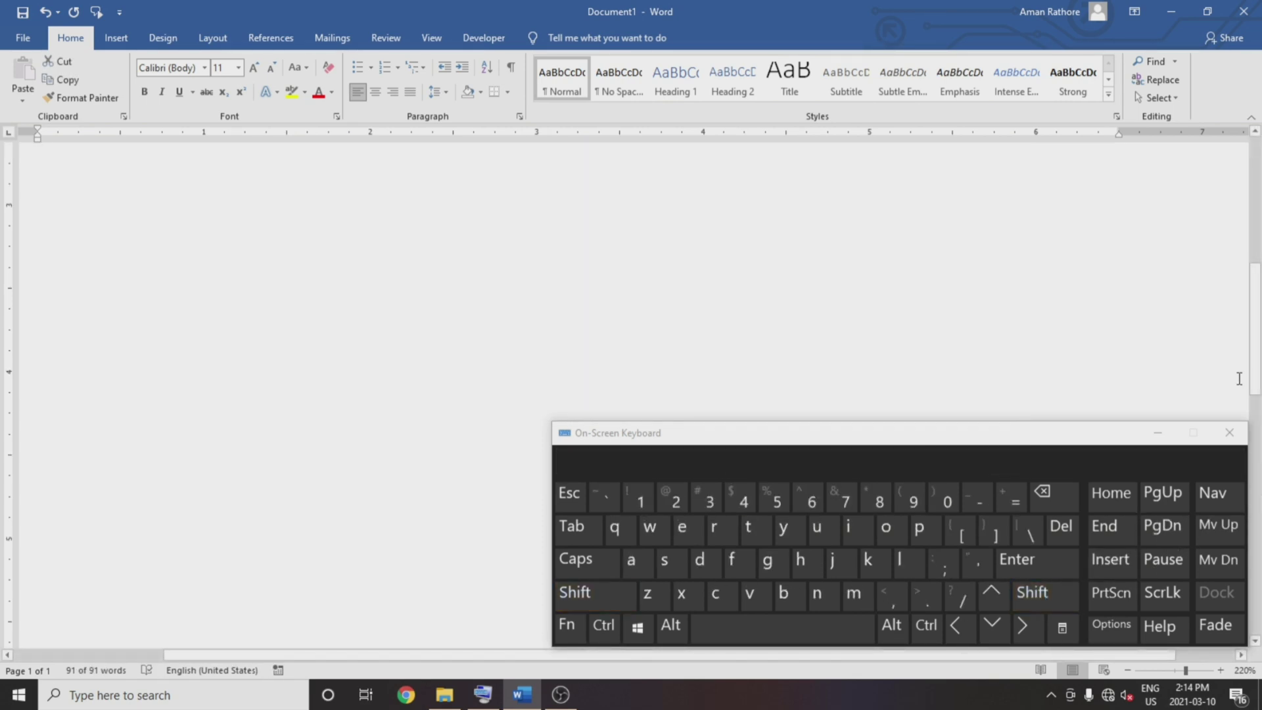
- Return the view to the start of the document and clear the one-screen selection
left_click_drag(1250, 355, 1250, 217)
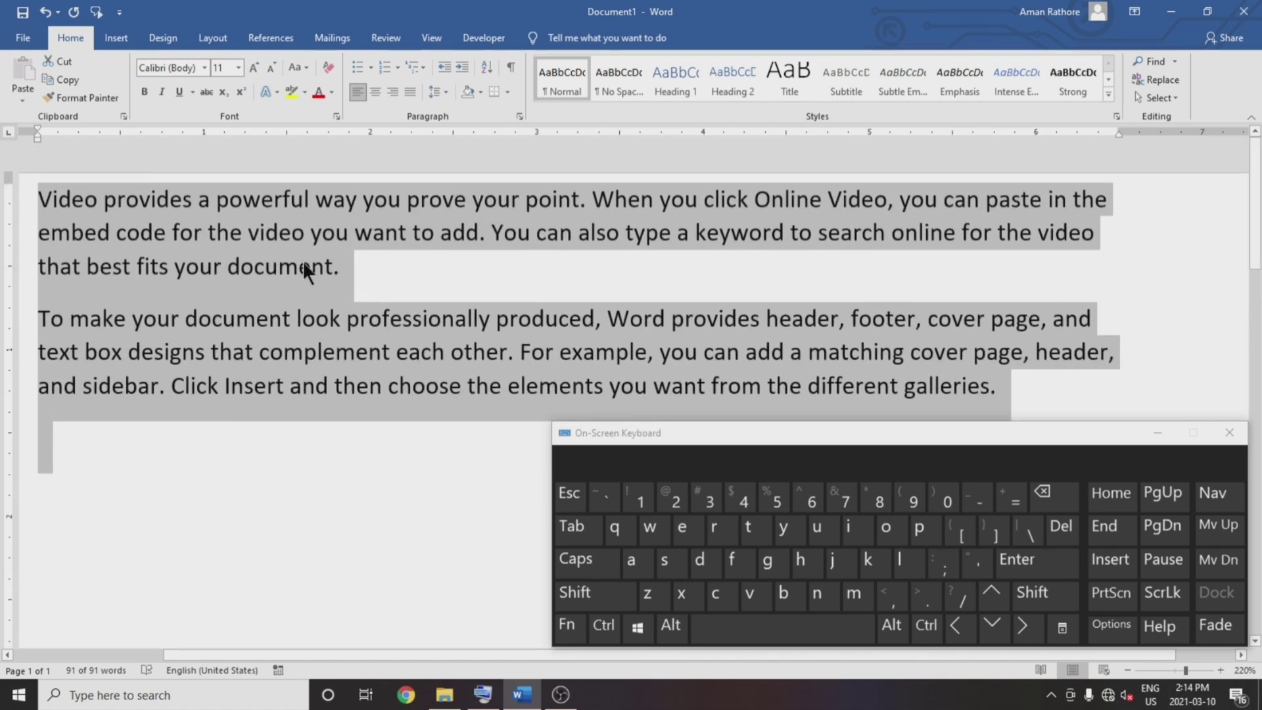
left_click(297, 301)
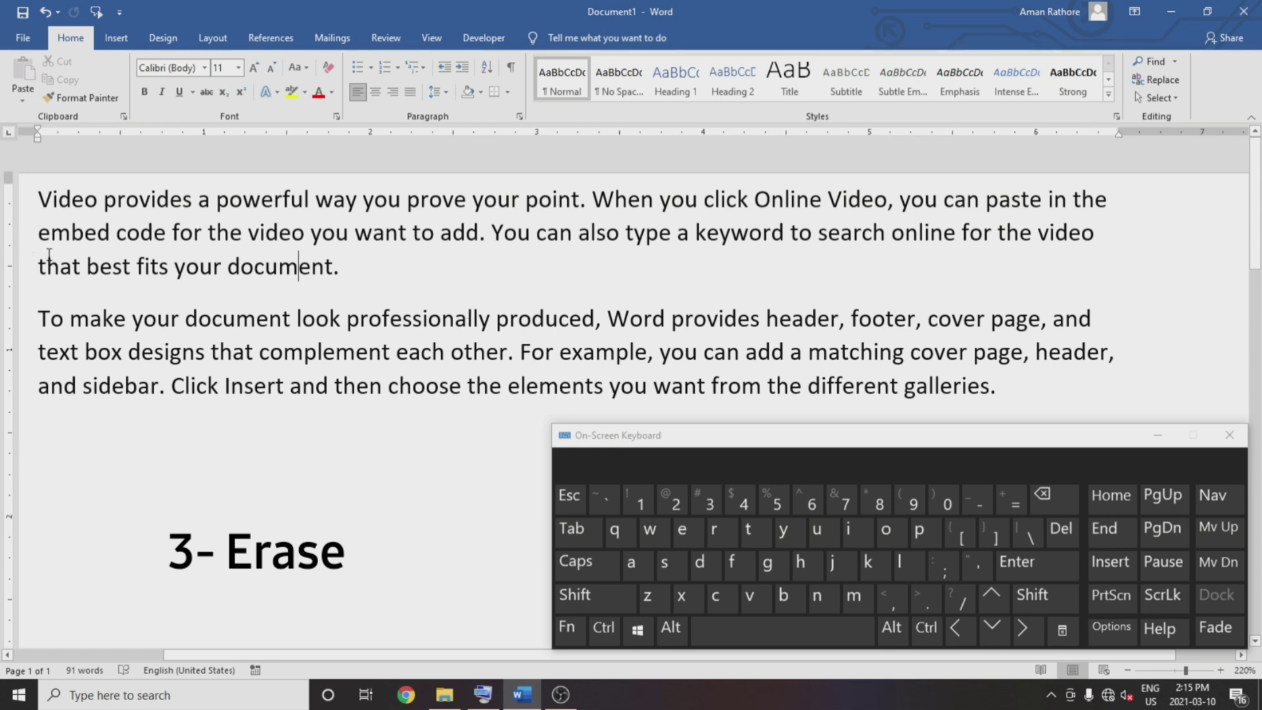
- Erase "best fits your document." from the end of the first paragraph backward, one character at a time
left_click(366, 271)
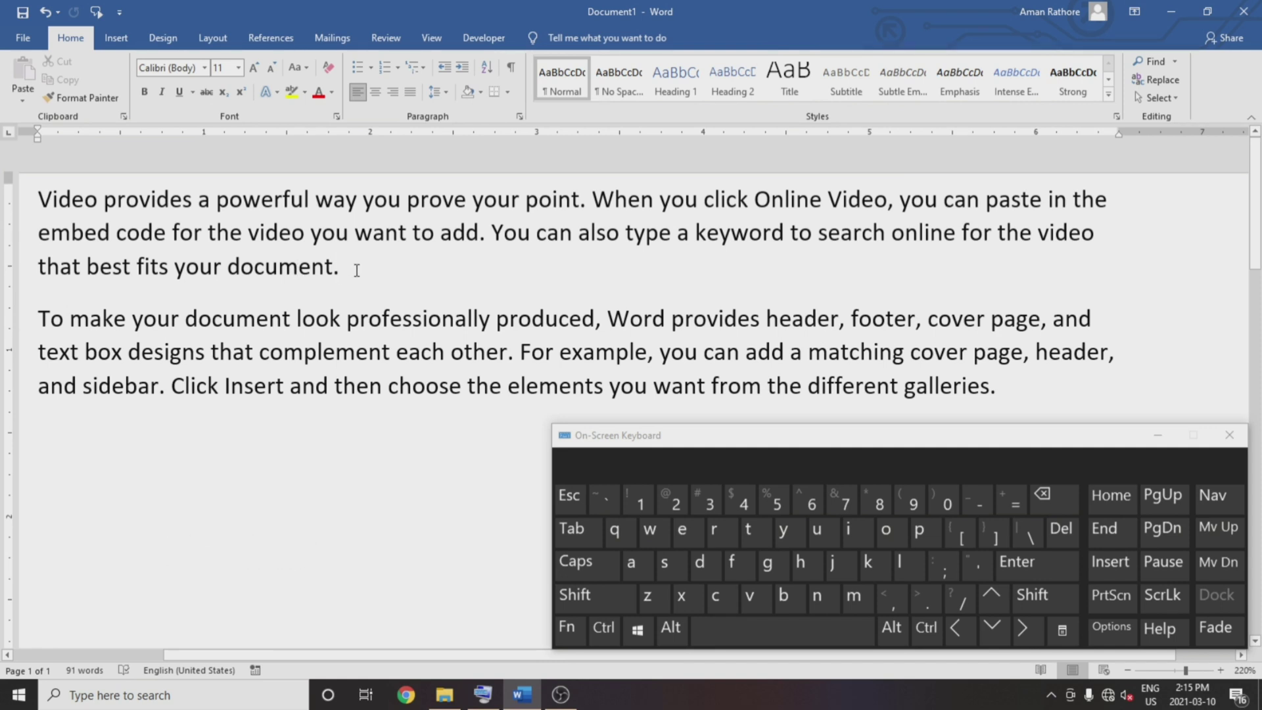
left_click(1047, 504)
left_click(1048, 504)
left_click(1048, 505)
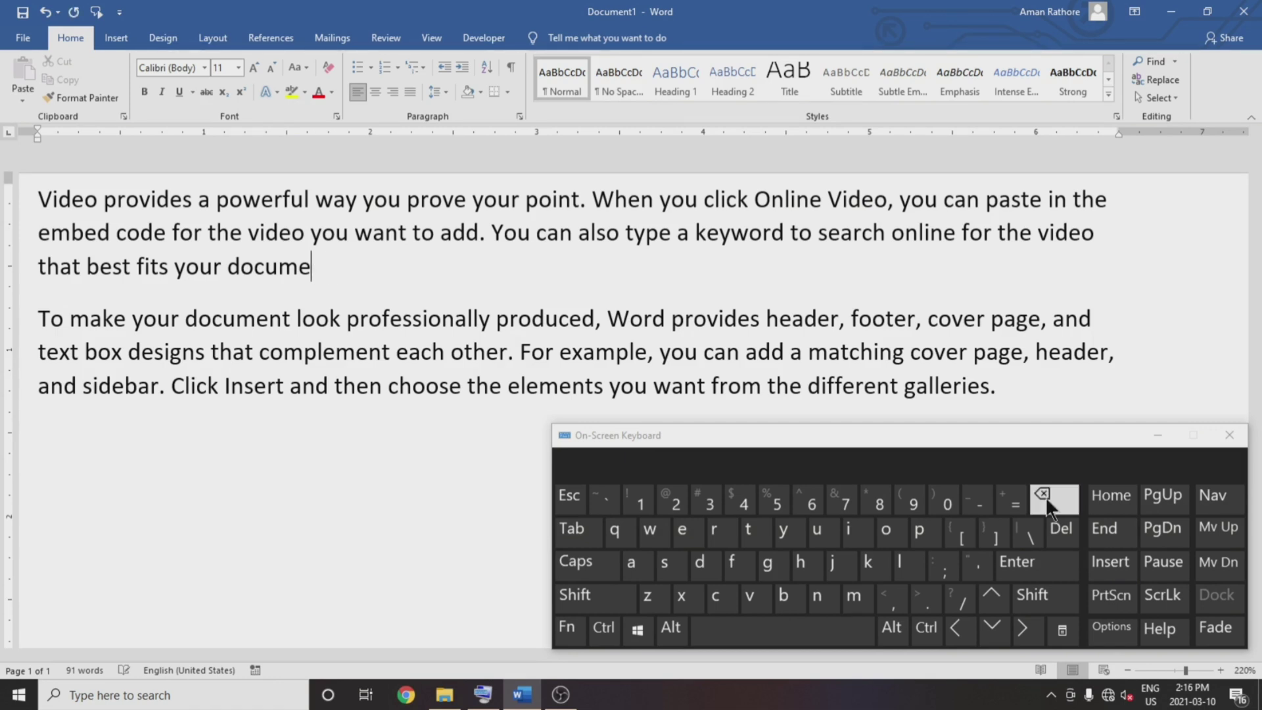
left_click(1046, 498)
left_click(1046, 499)
left_click(1045, 498)
left_click(1044, 496)
left_click(1043, 495)
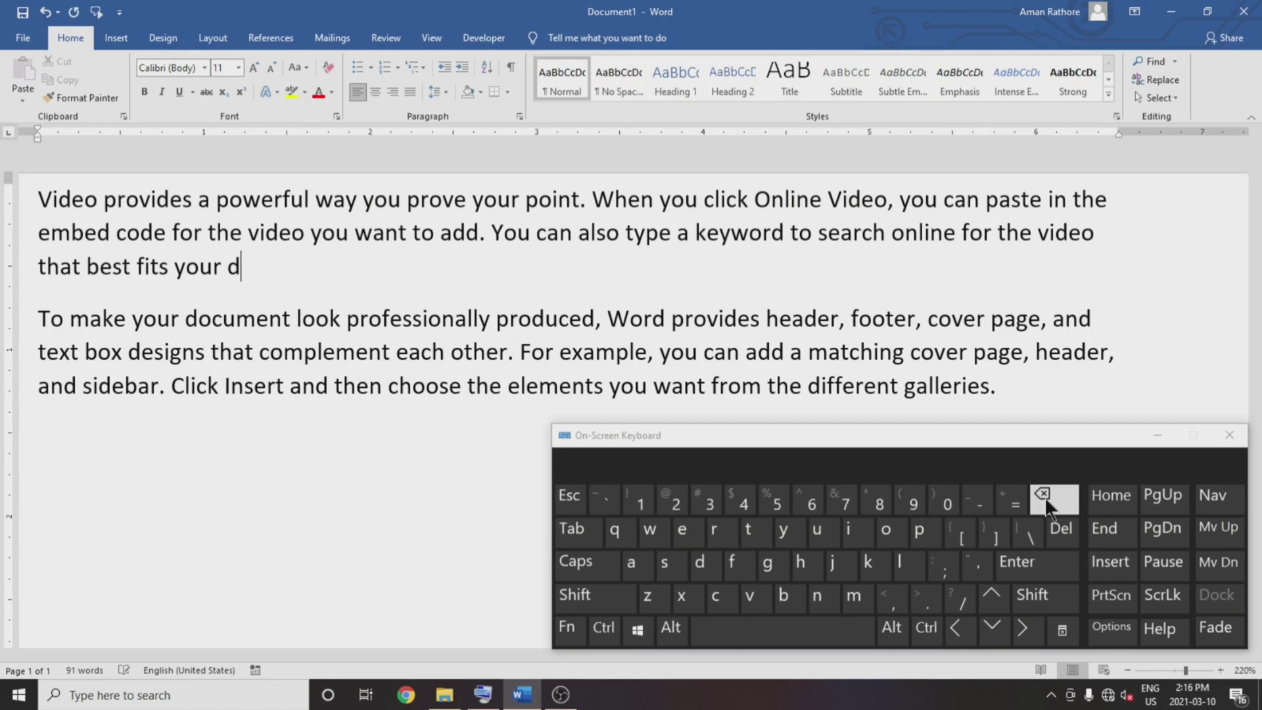
left_click(1043, 495)
left_click(1044, 495)
left_click(1043, 495)
left_click(1044, 495)
left_click(1044, 496)
left_click(1043, 496)
left_click(1044, 495)
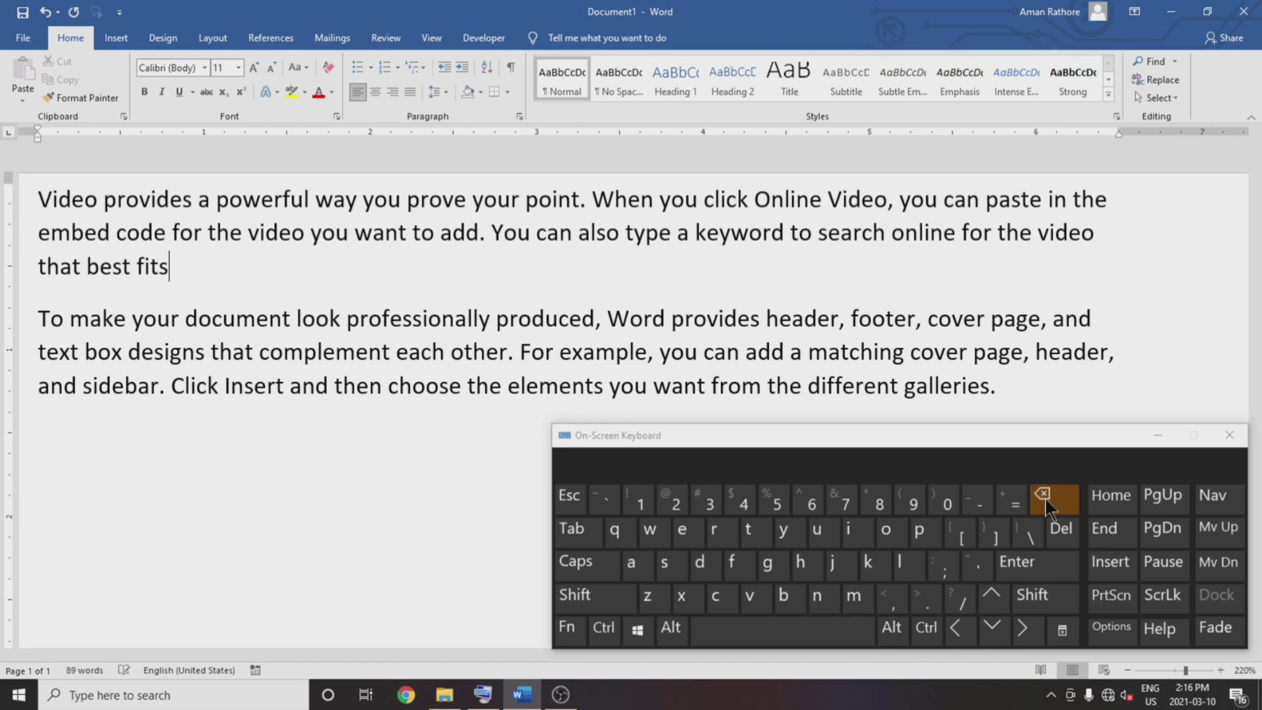
left_click(1043, 495)
left_click(1043, 495)
left_click(1044, 496)
left_click(1044, 495)
left_click(1043, 496)
left_click(1043, 495)
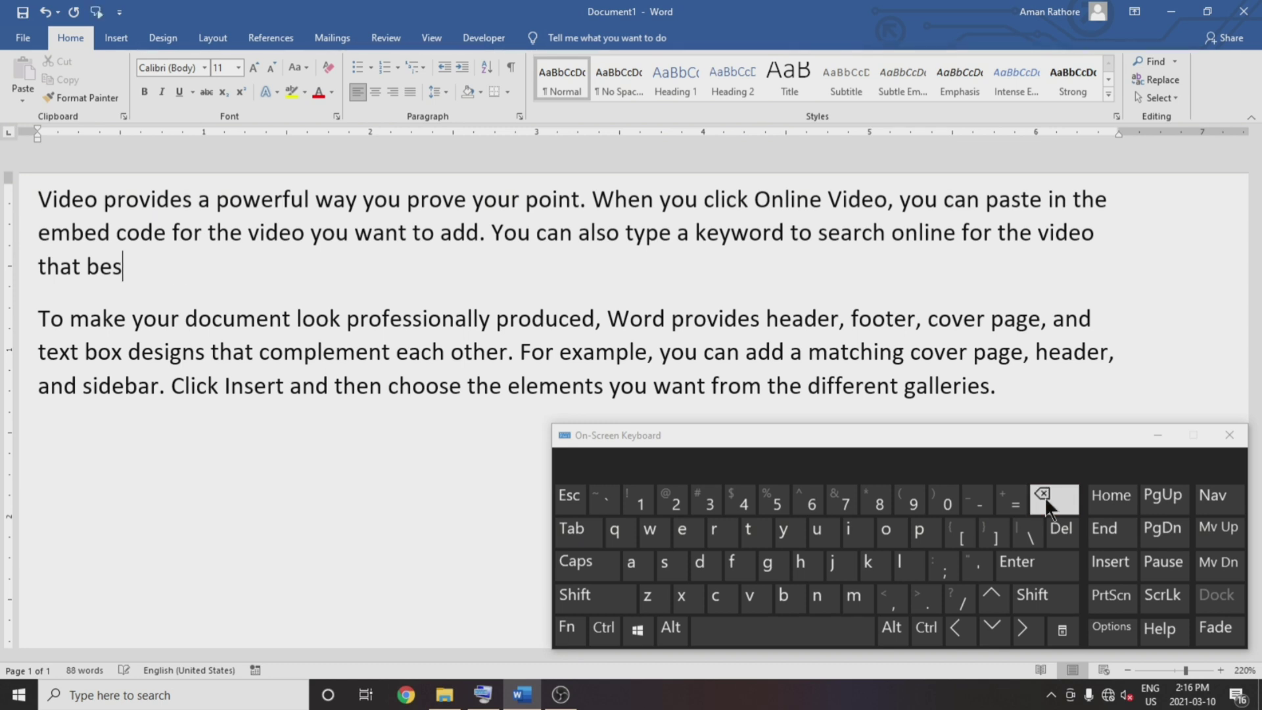
left_click(1044, 495)
left_click(1044, 496)
left_click(1043, 495)
left_click(1044, 495)
- Place the text cursor after "video" at the end of the second line and erase that whole word backward
left_click(1110, 233)
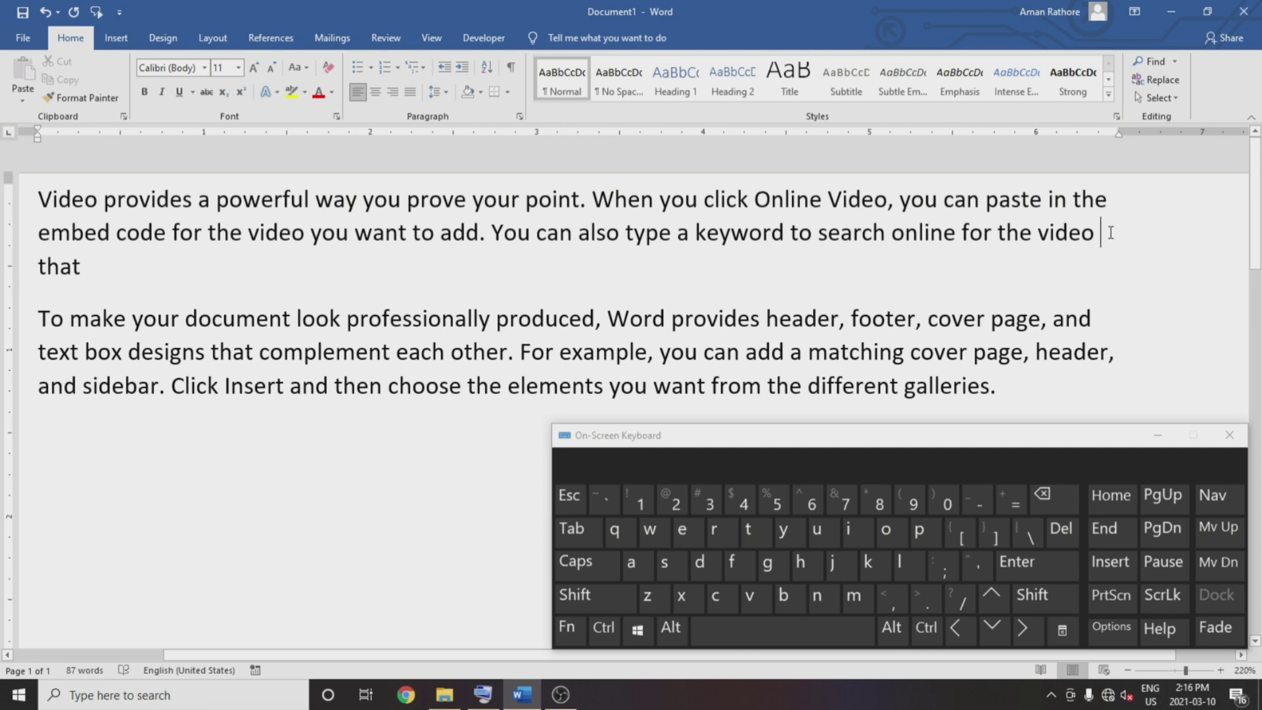
left_click(925, 626)
left_click(1040, 495)
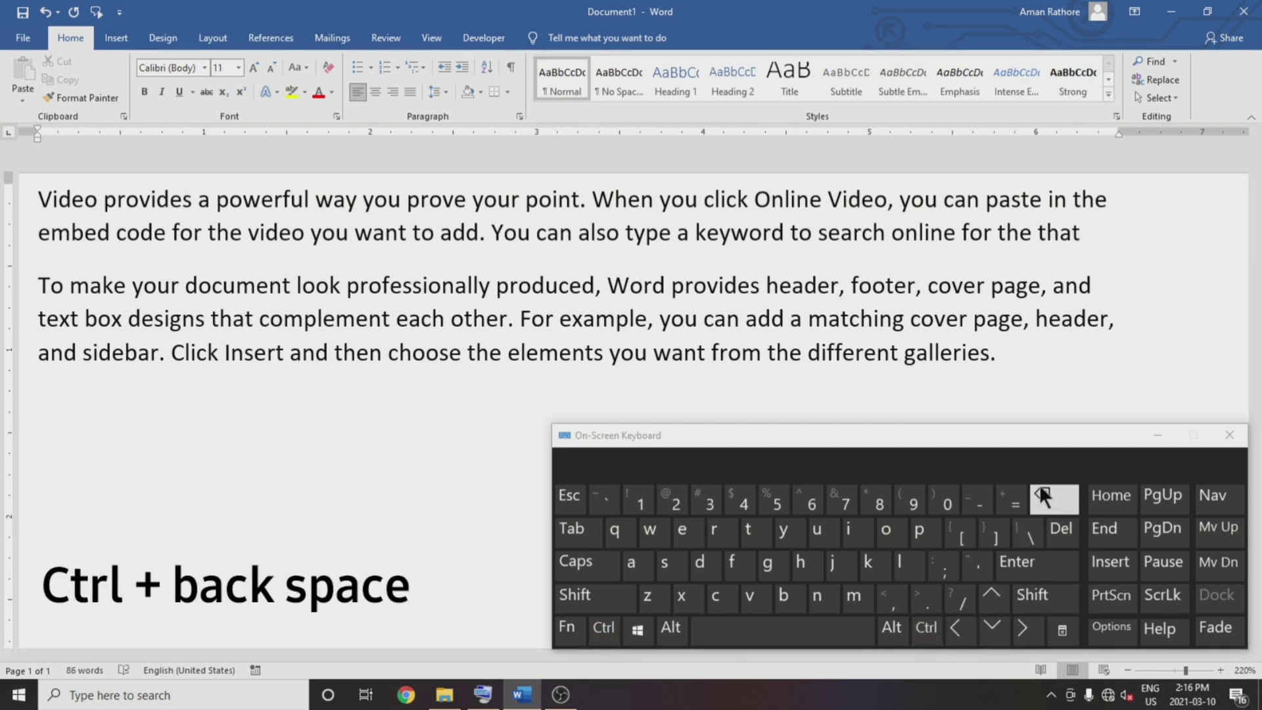
- Erase "search online for the that" backward from the end of the first paragraph, one whole word at a time
left_click(1104, 231)
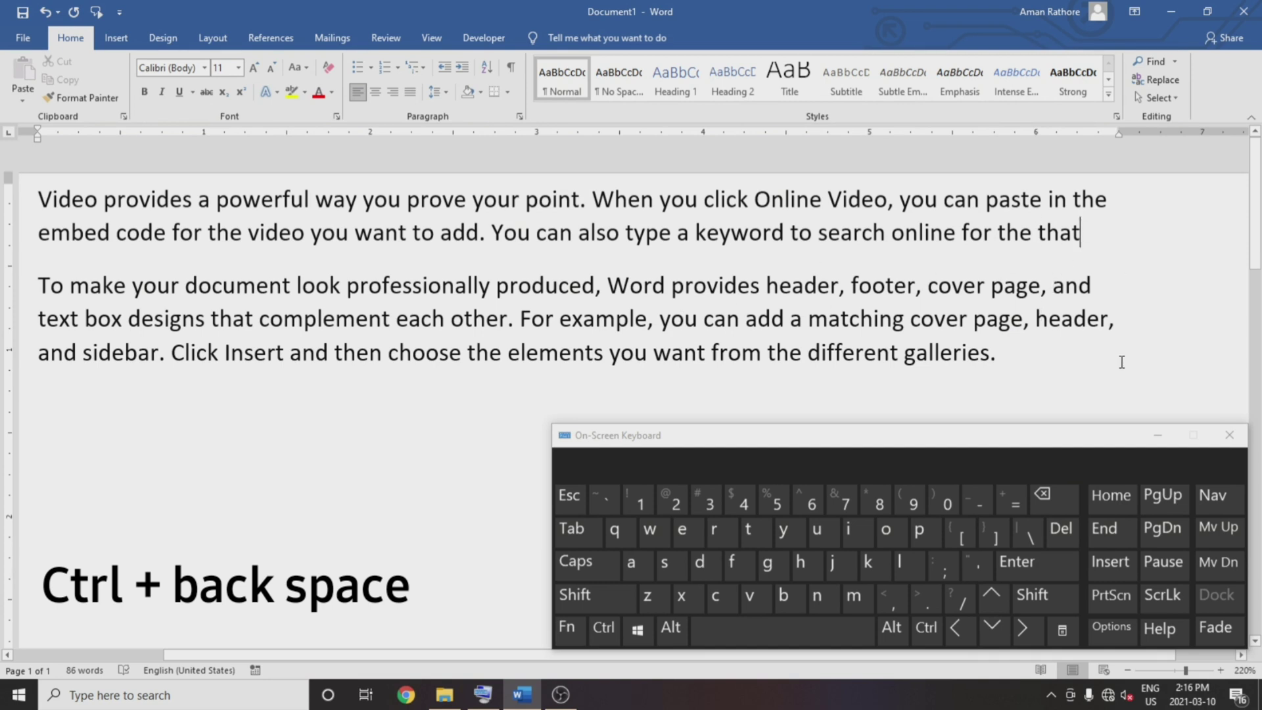
left_click(926, 626)
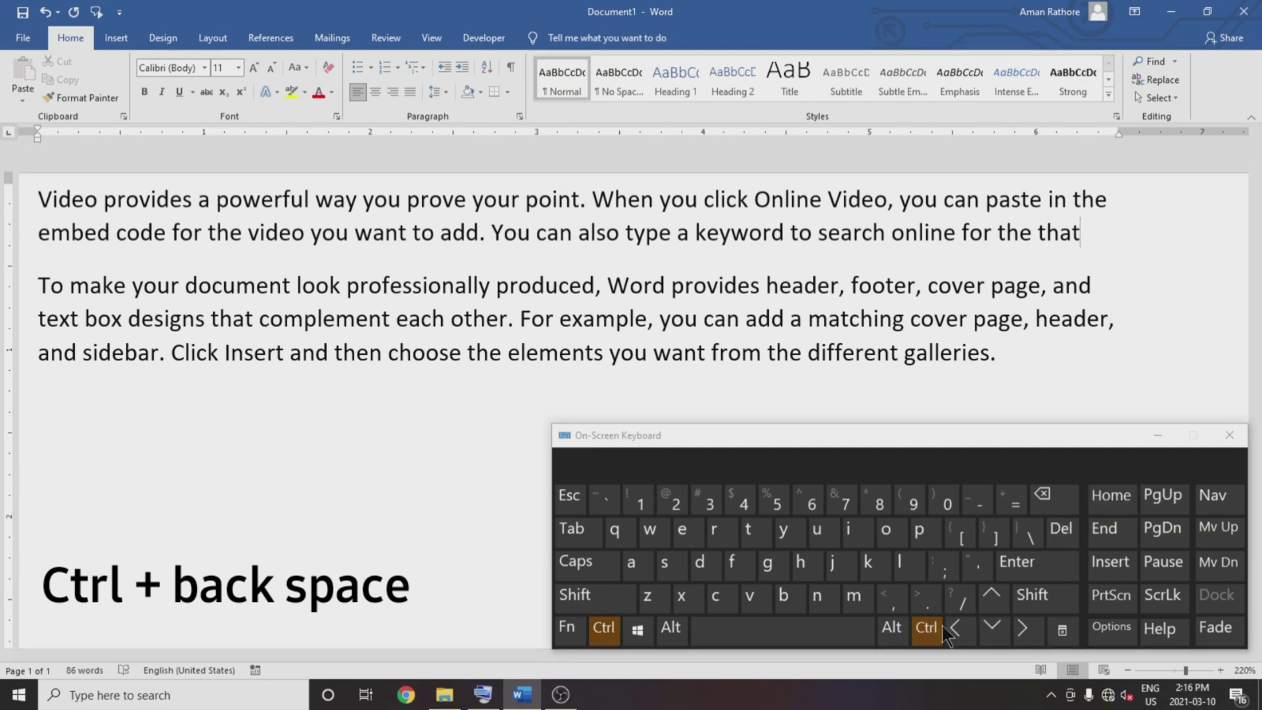
left_click(1059, 498)
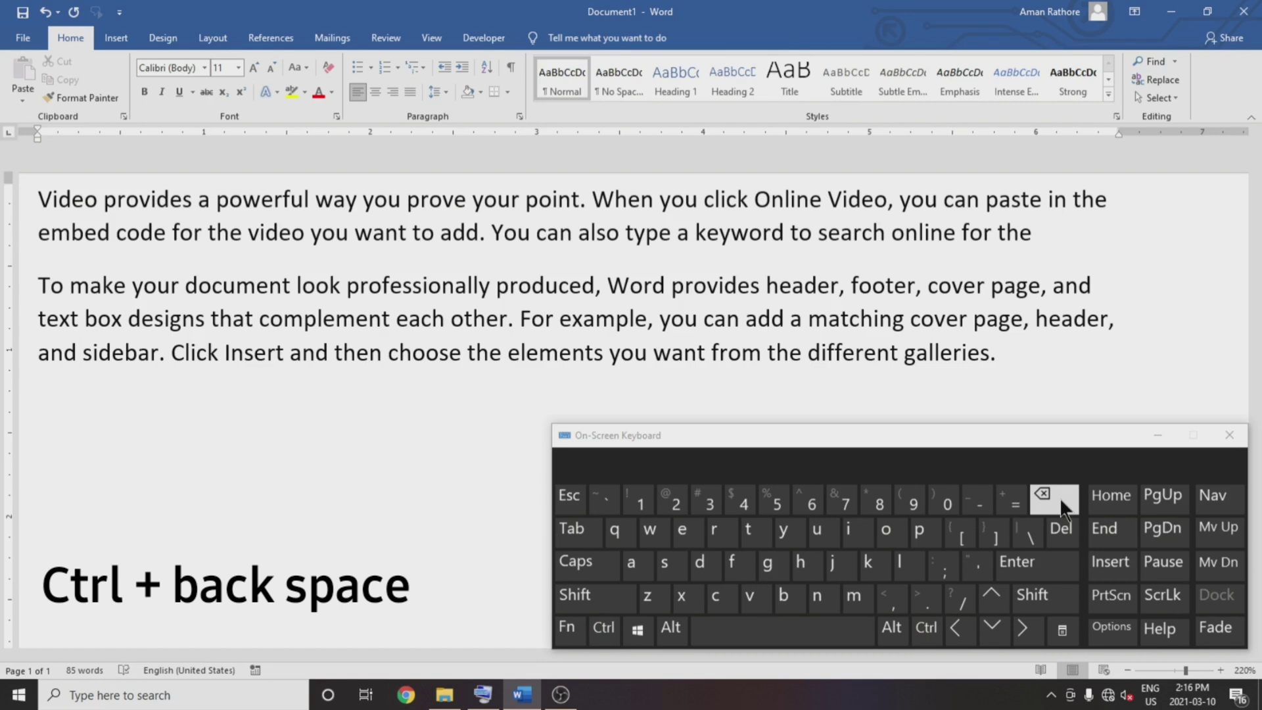
left_click(1059, 498)
left_click(1059, 497)
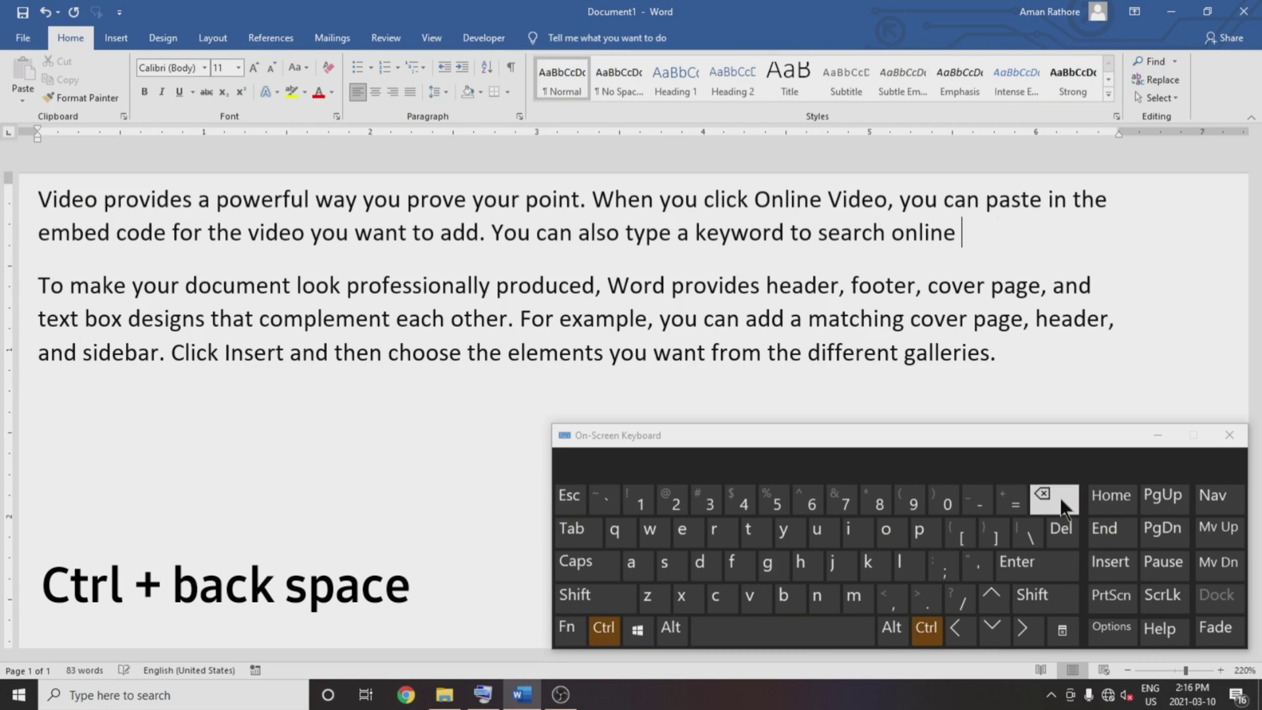
left_click(1060, 495)
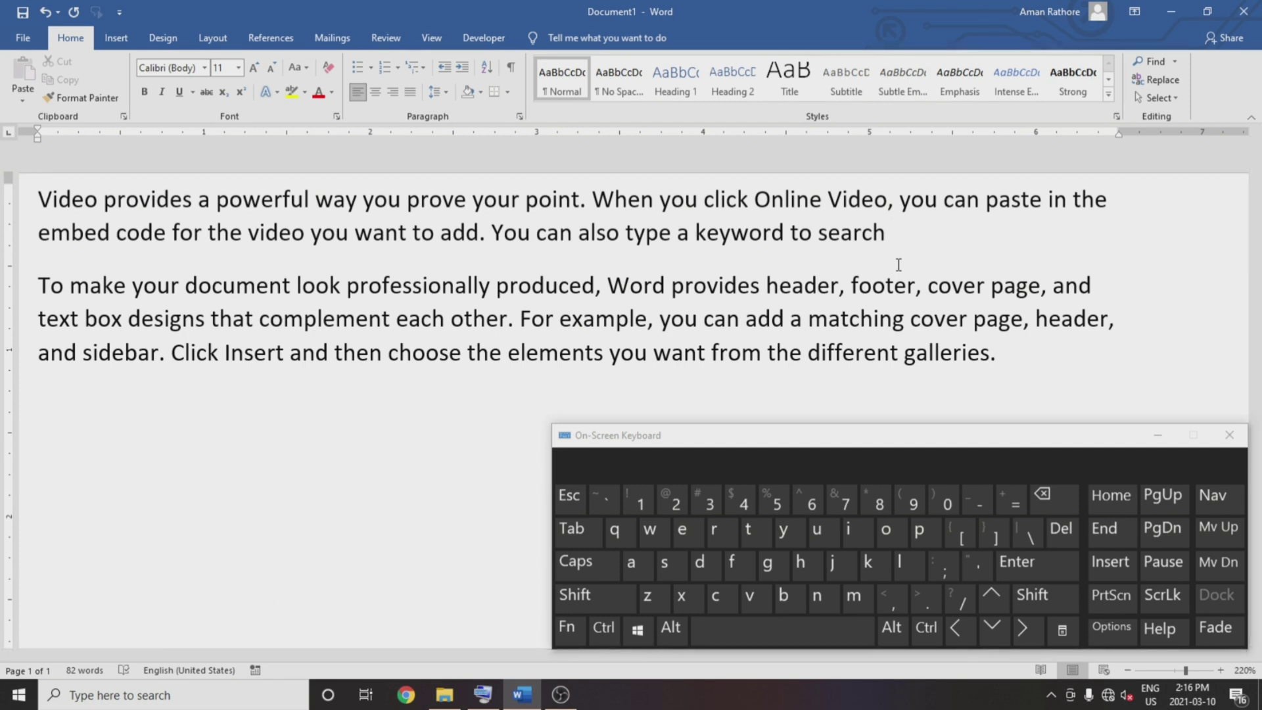
left_click(604, 628)
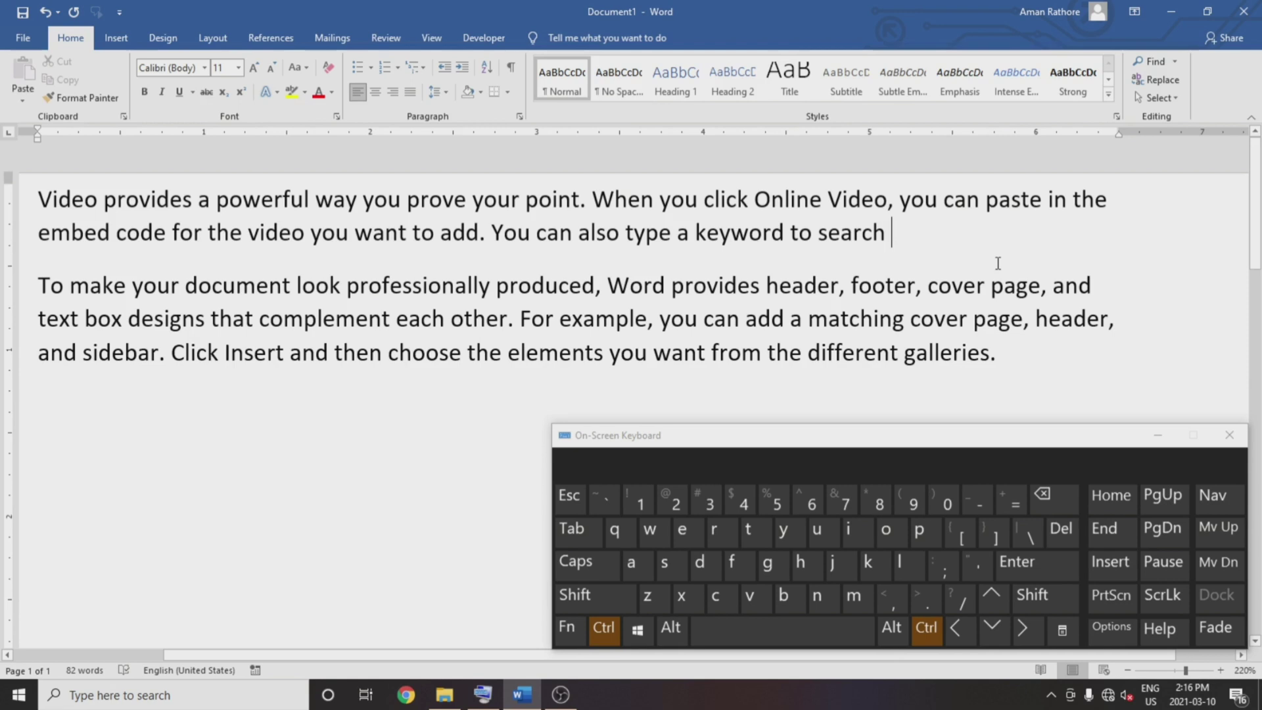
left_click(1047, 497)
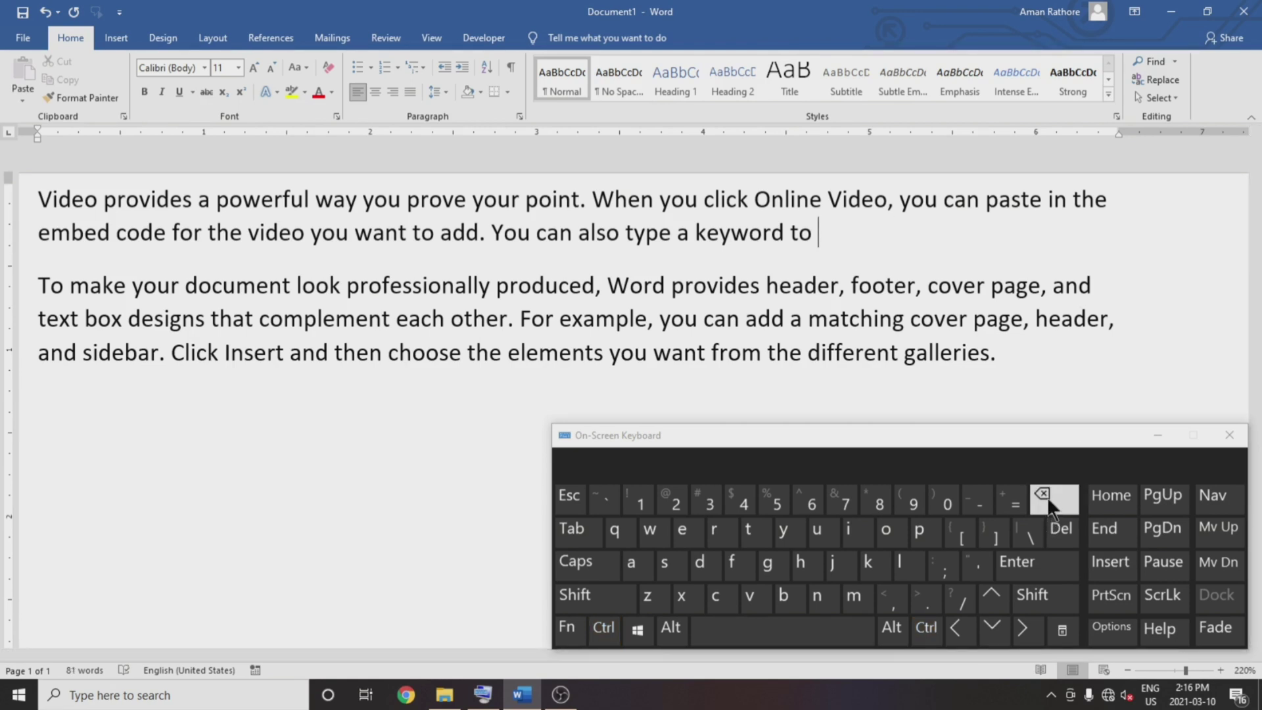
- Place the text cursor at the document start and delete "Video" and "provides" forward as whole words
left_click(41, 207)
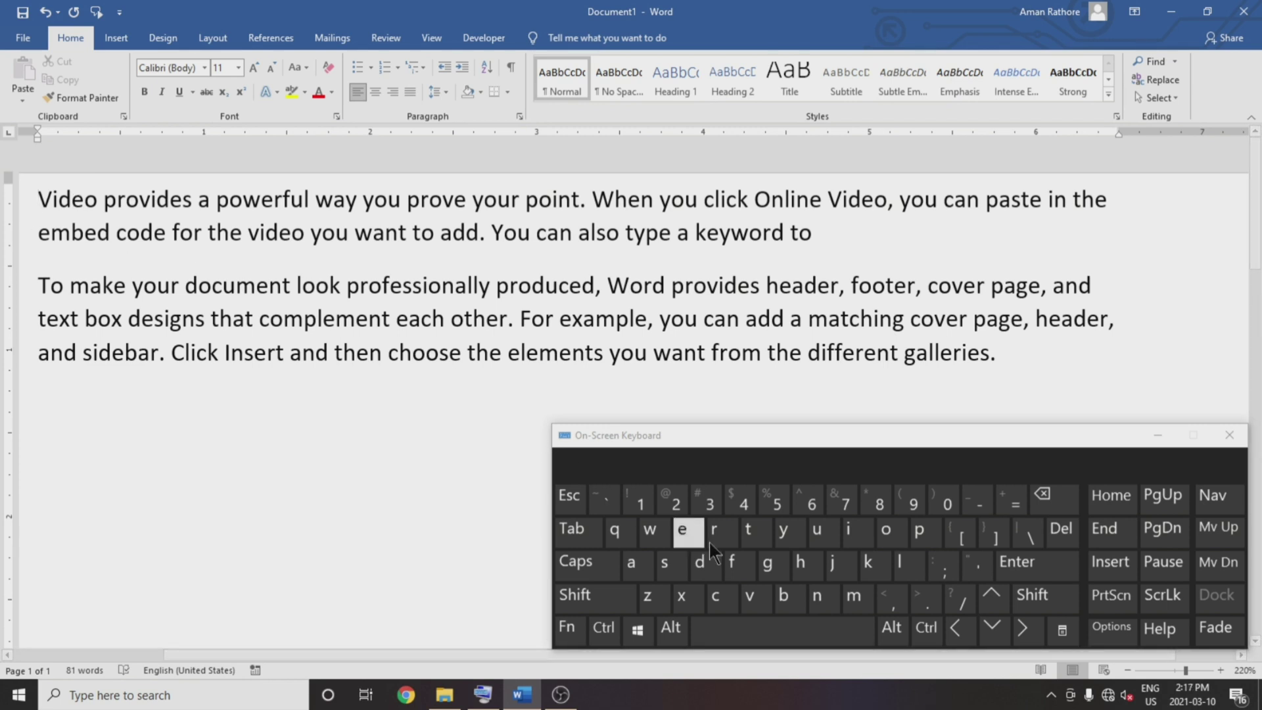
left_click(928, 629)
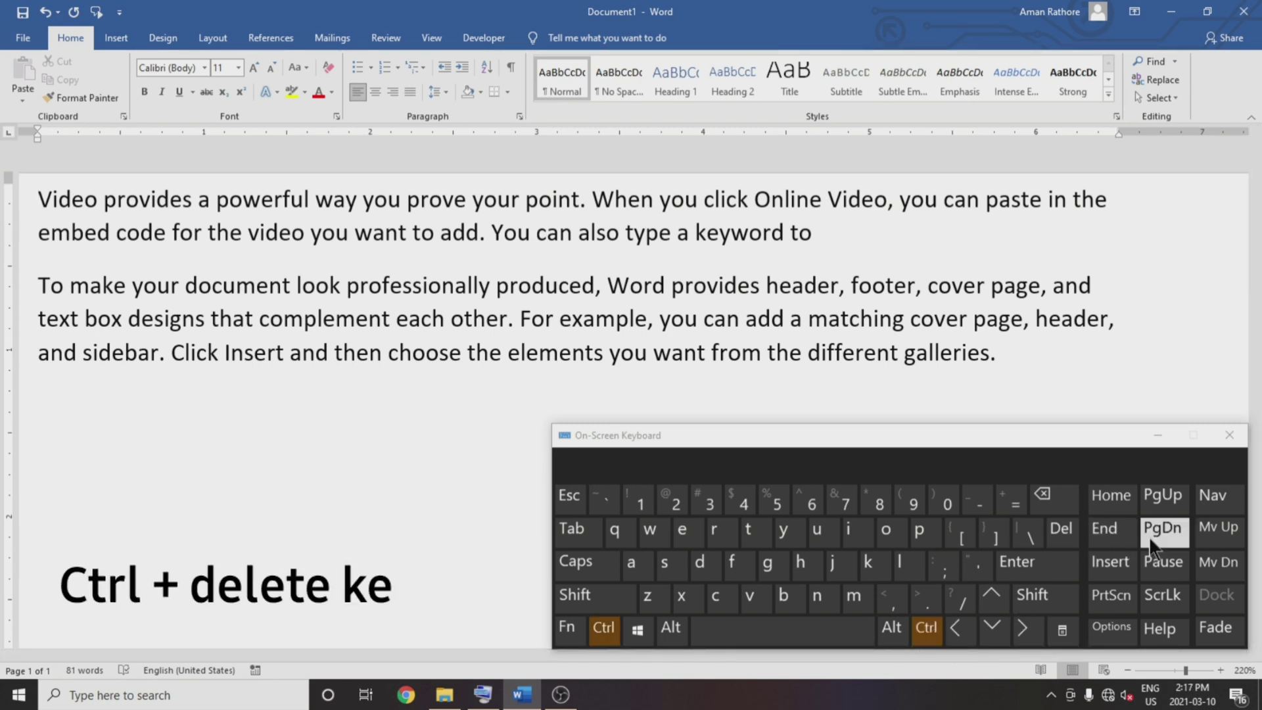
left_click(1055, 541)
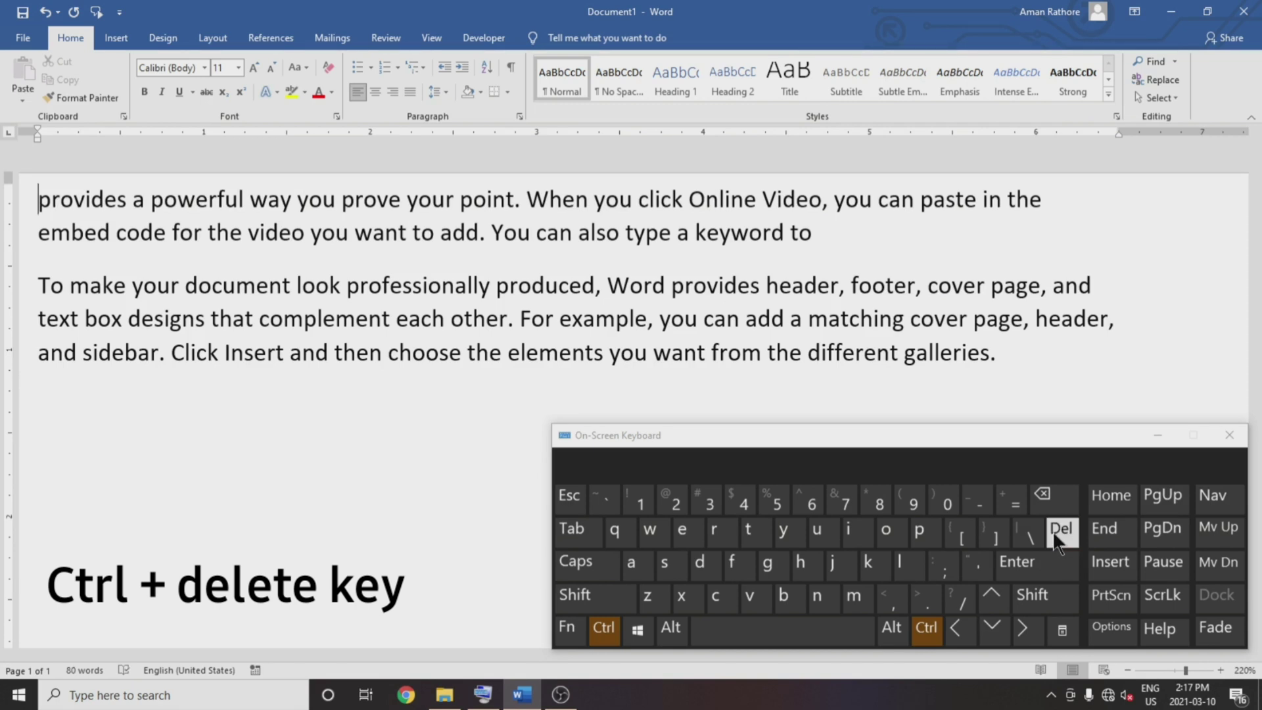
left_click(1052, 532)
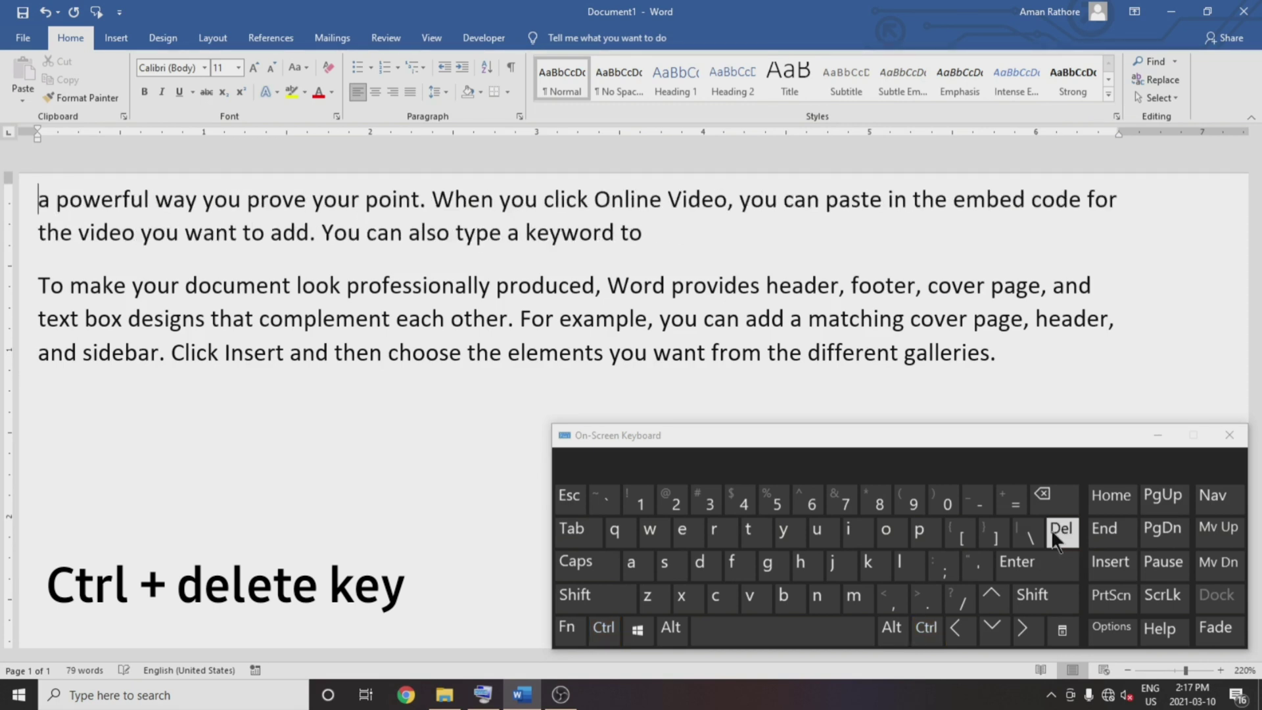
- Delete the characters "a pow" forward from the document start, one at a time
left_click(1052, 531)
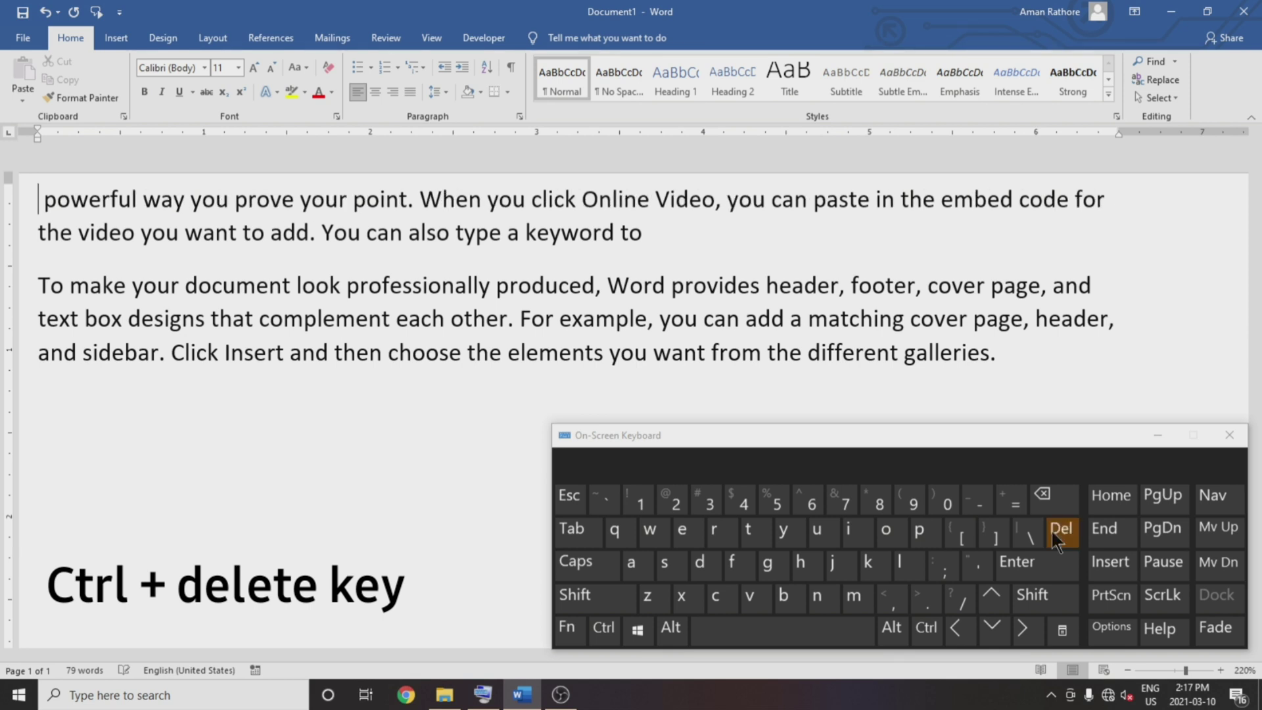
left_click(1051, 530)
left_click(1051, 529)
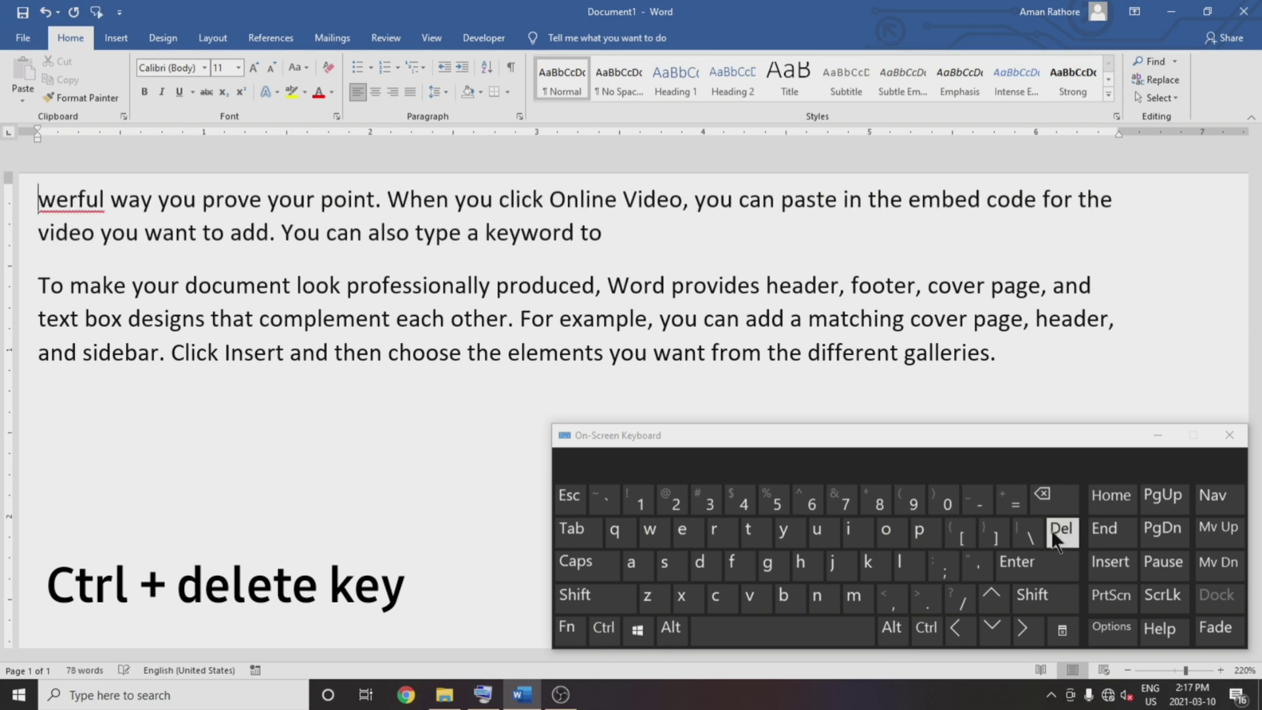
left_click(1051, 530)
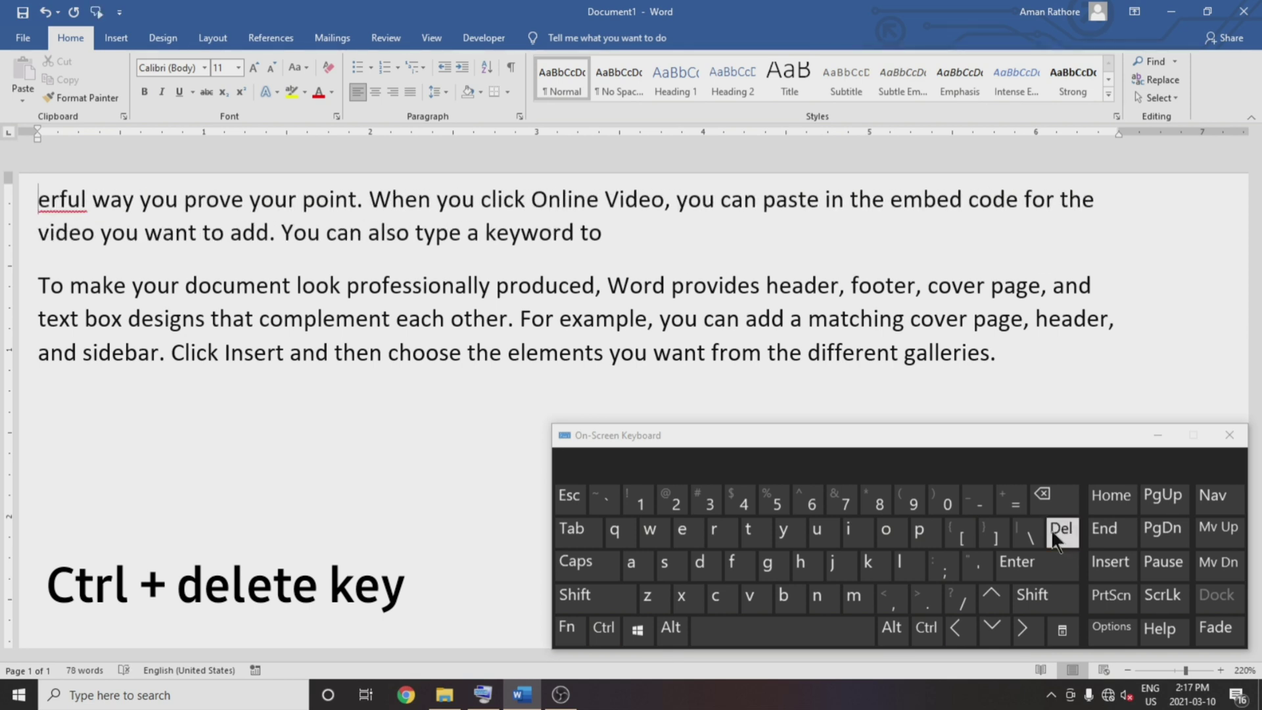
- Delete "erful way you prove your" forward from the document start, one whole word at a time
key("ctrl")
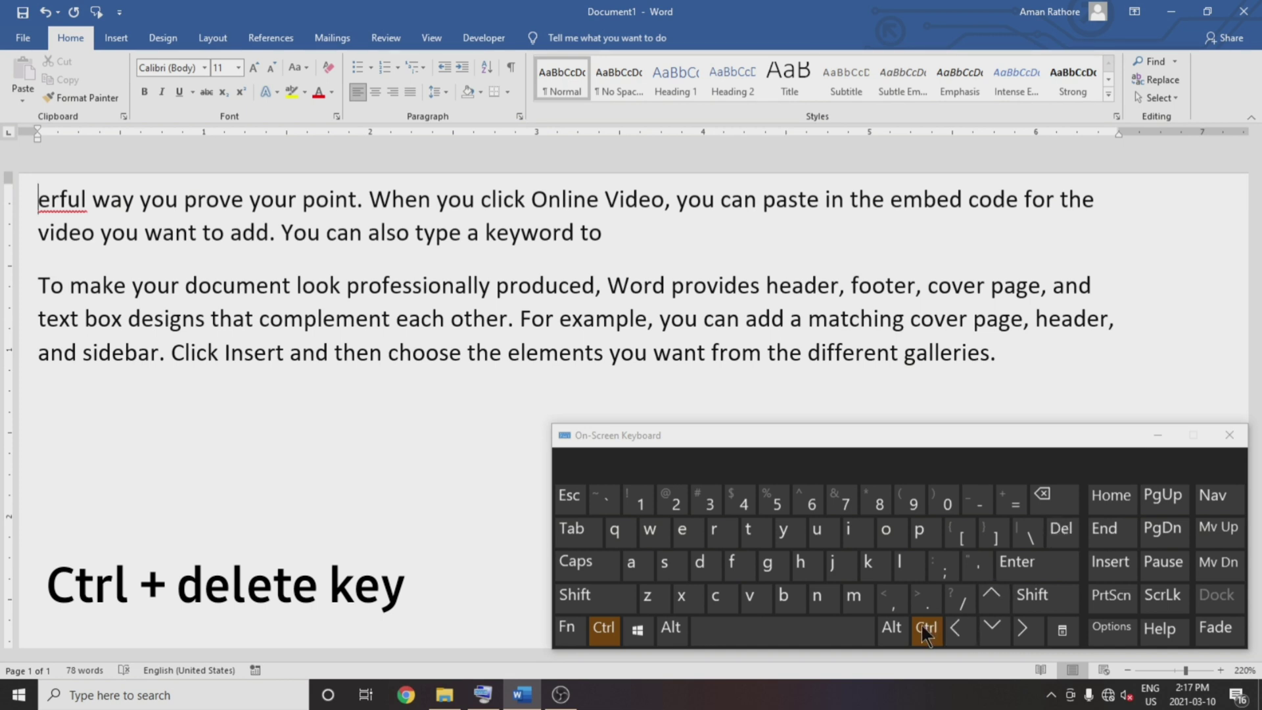
left_click(1053, 531)
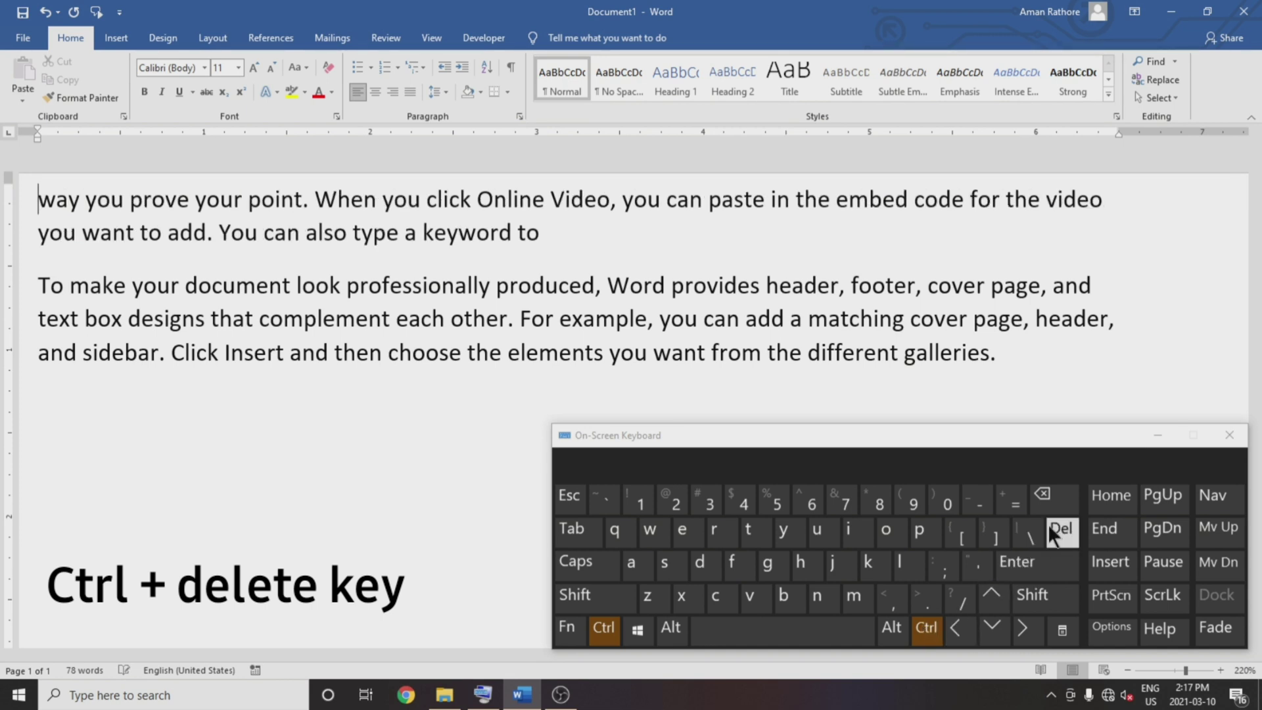
left_click(1053, 531)
left_click(1059, 530)
left_click(1059, 529)
left_click(1059, 529)
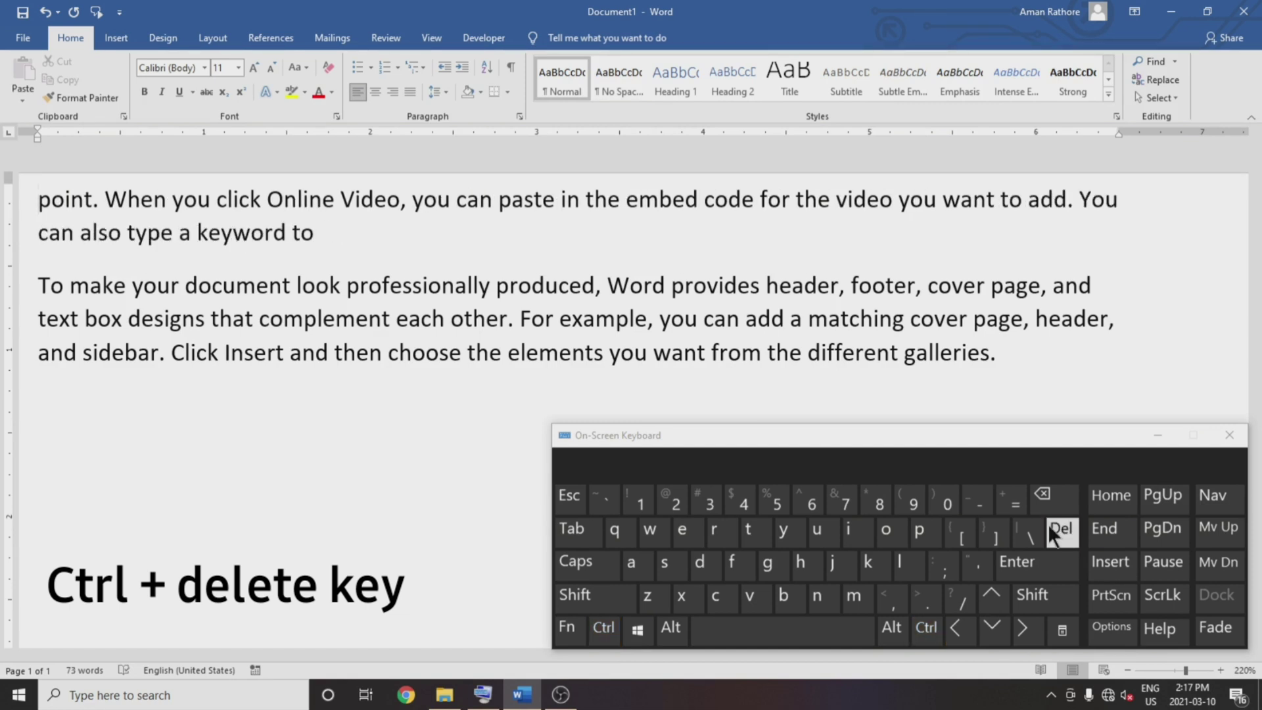
- Nudge the on-screen keyboard slightly upward and place the text cursor at the end of the second paragraph
left_click_drag(1005, 435, 1004, 429)
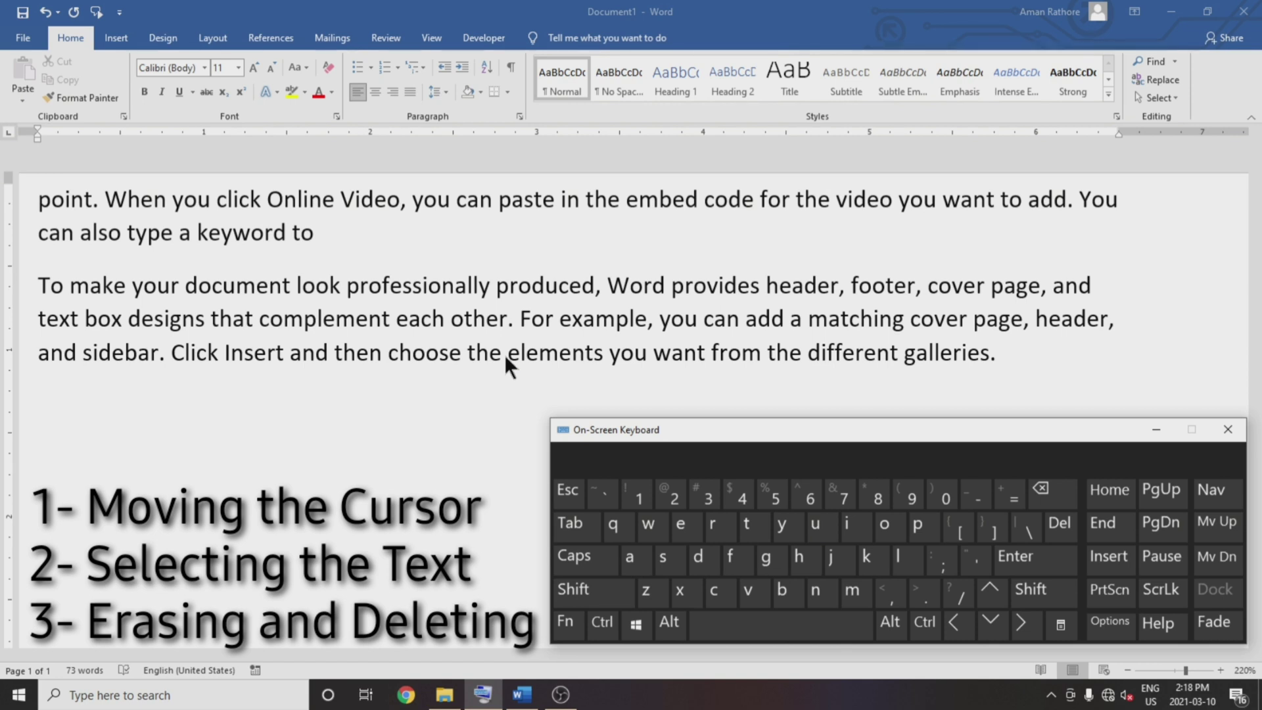
left_click(1004, 342)
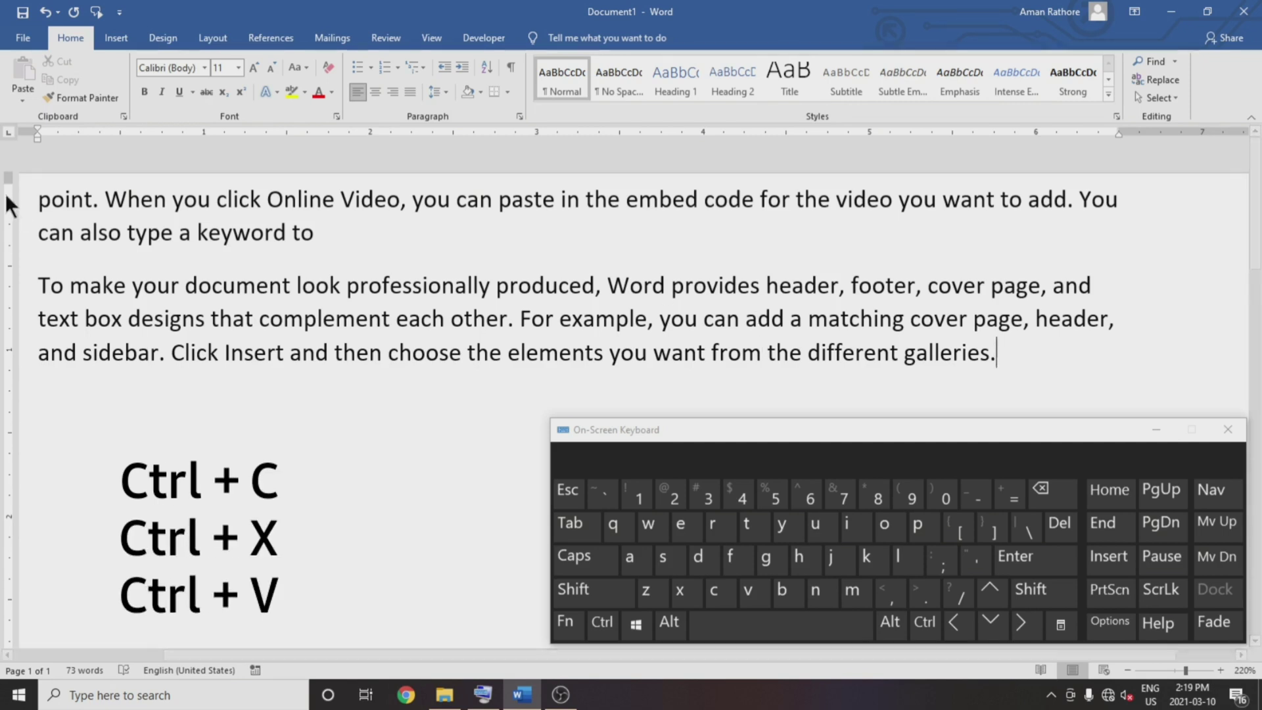
- Select "When you click Online Video, you can paste in the embed code" in the first paragraph and copy it
left_click(104, 199)
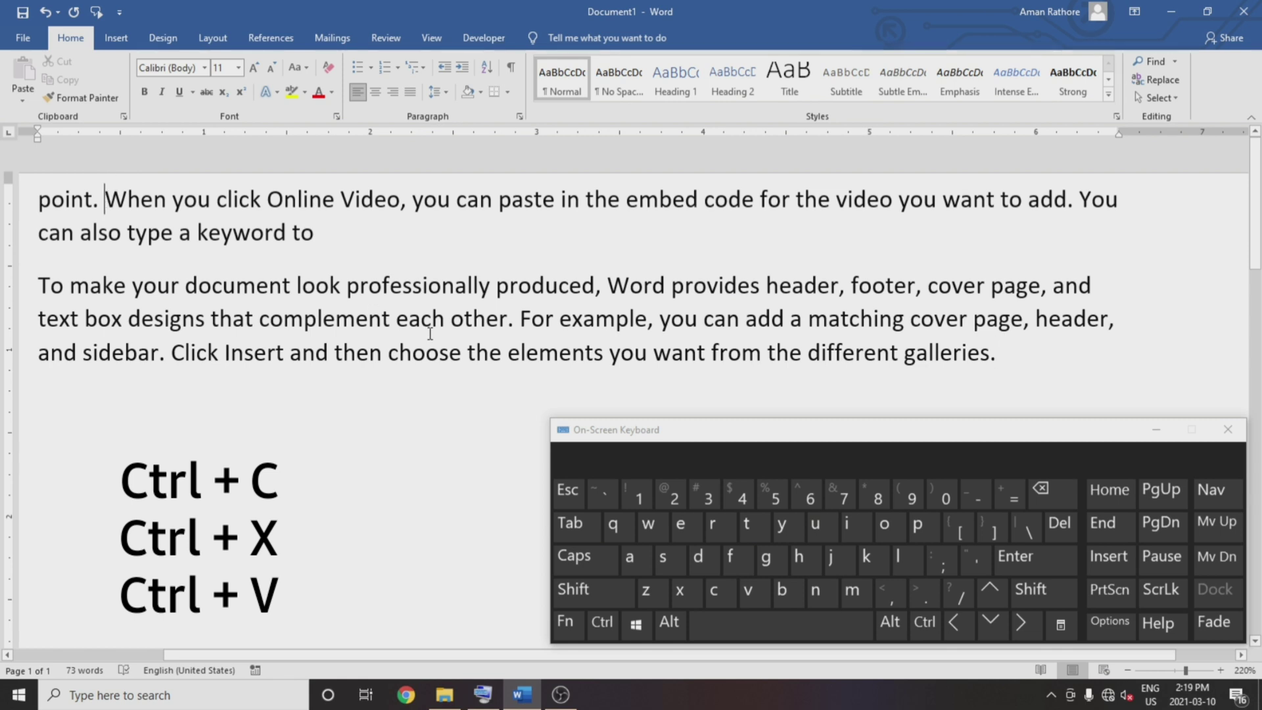
key("shift")
key("shift")
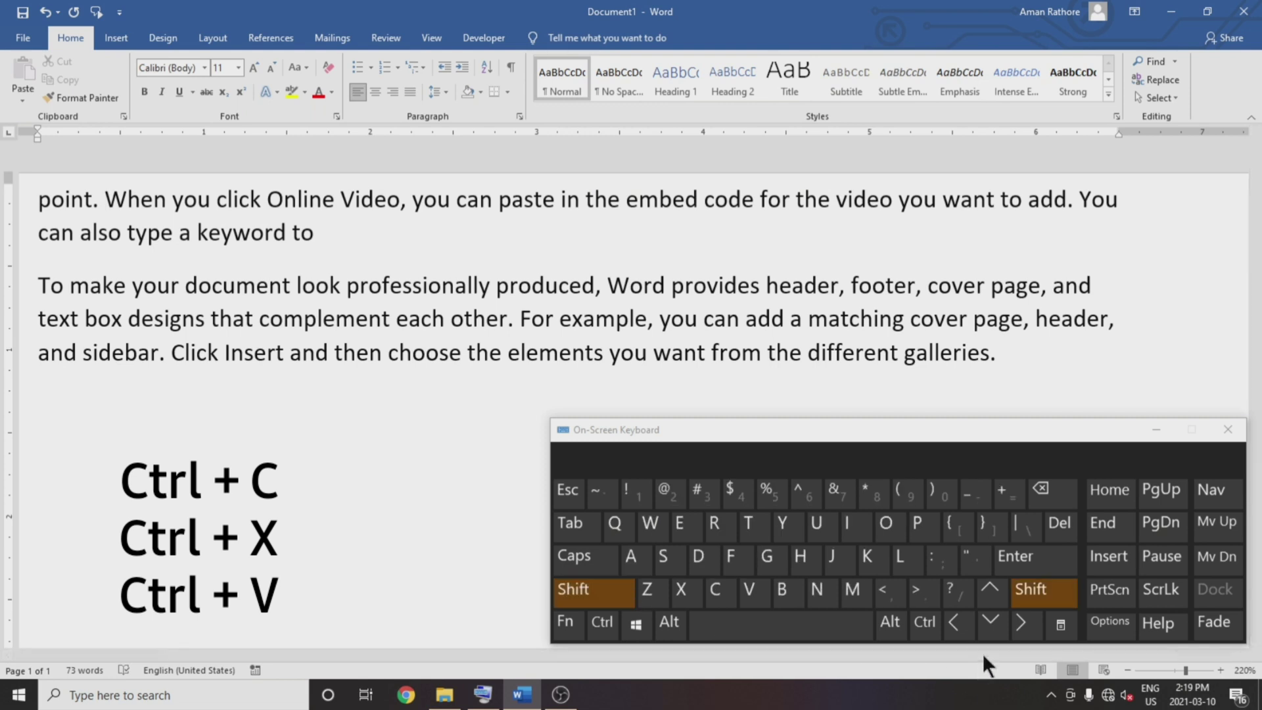
left_click(1035, 628)
left_click(1035, 628)
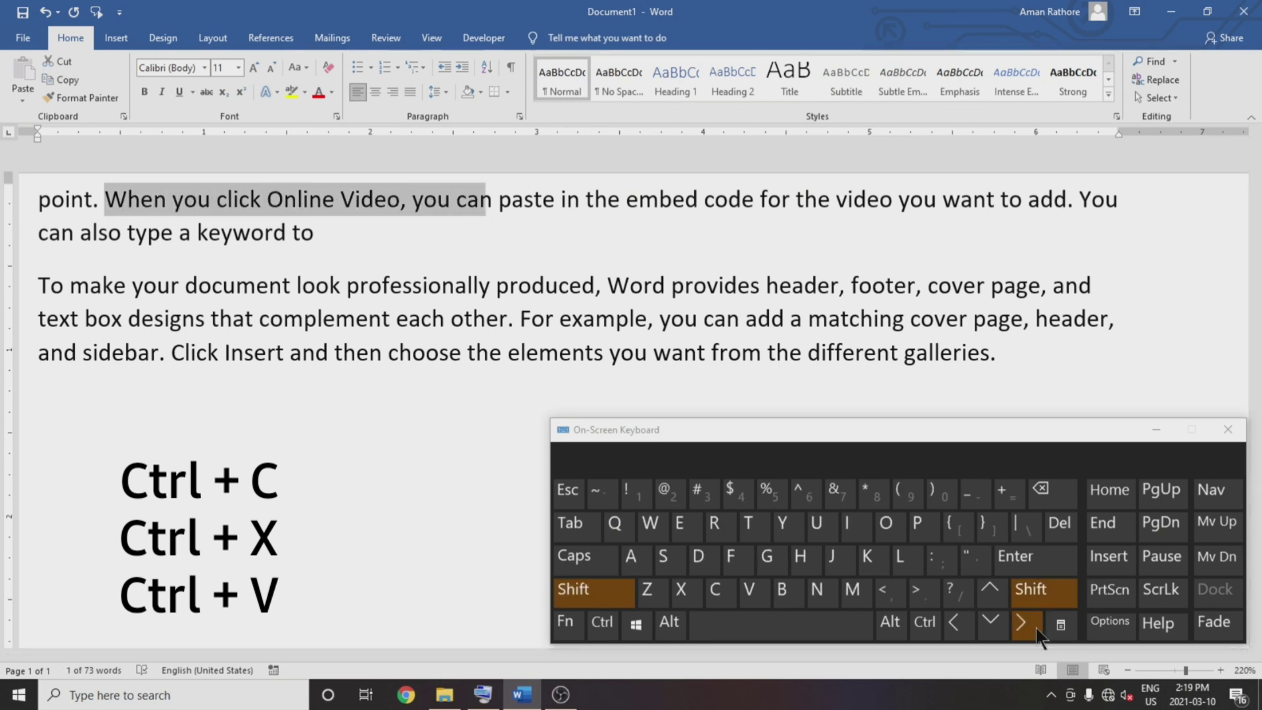
left_click(1037, 628)
key("ctrl+c")
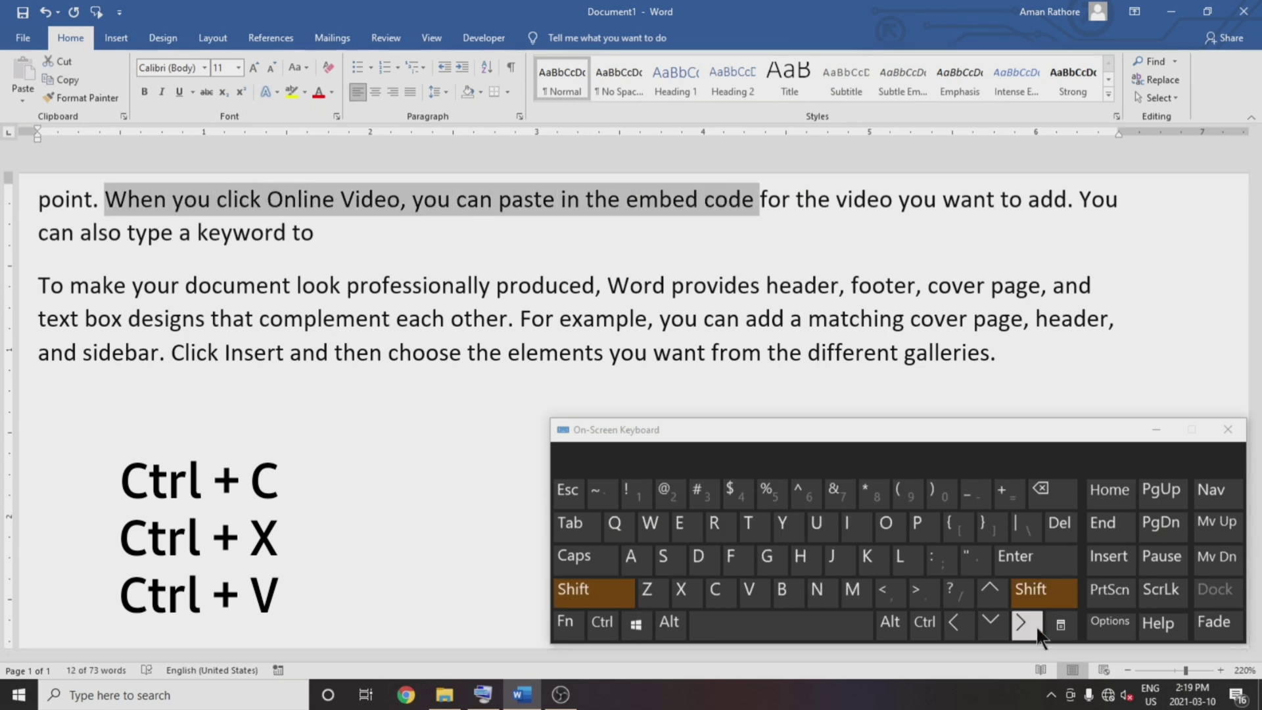
left_click(598, 624)
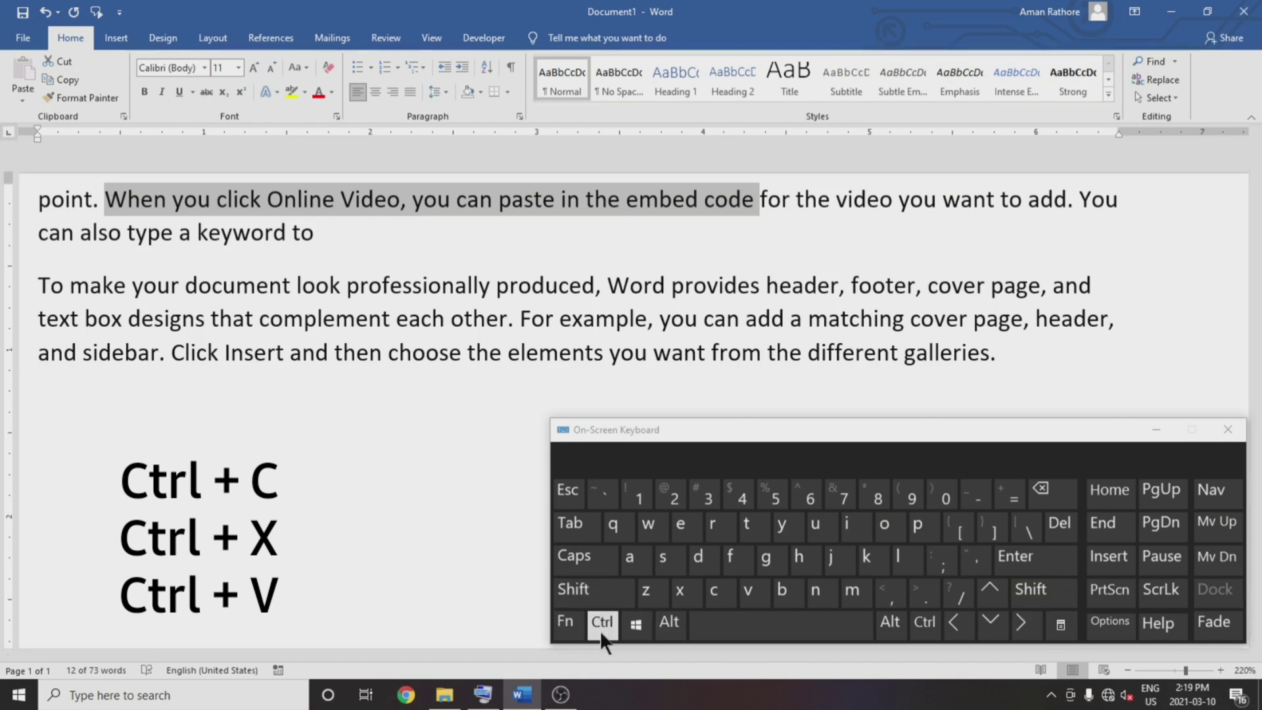
left_click(713, 590)
- Paste the copied text on the empty line below the second paragraph
left_click(75, 394)
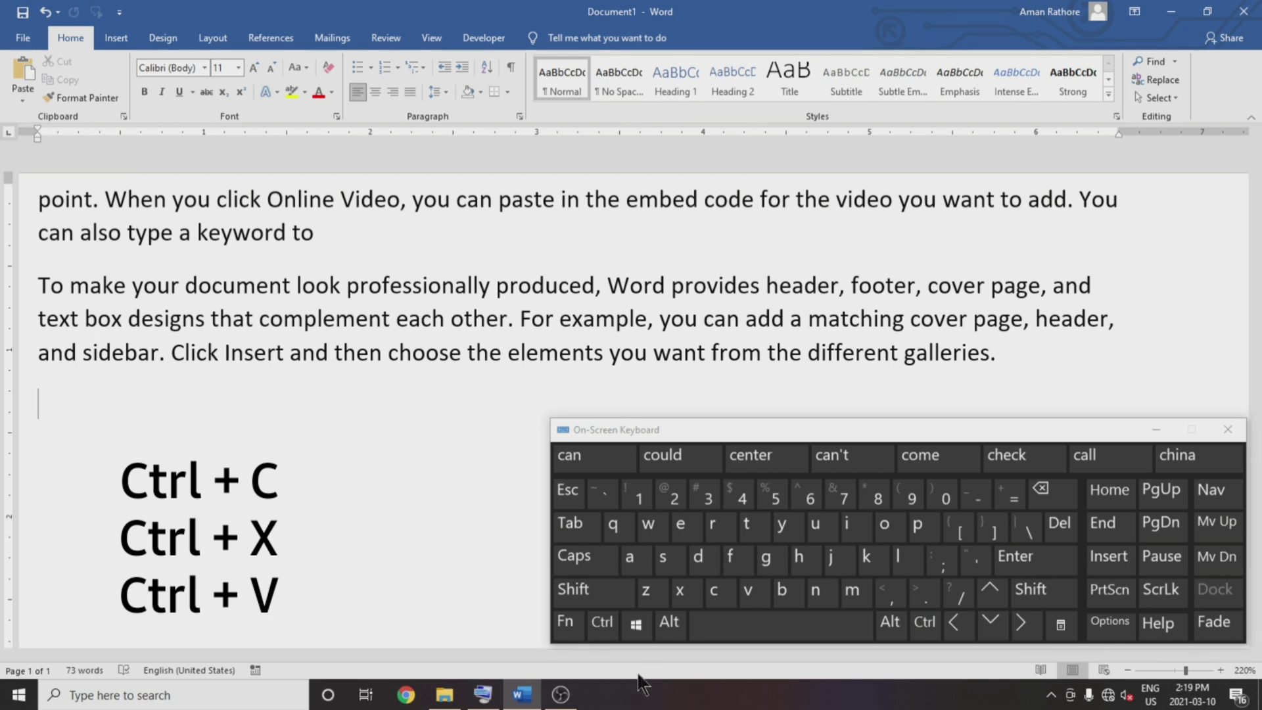
left_click(598, 624)
left_click(749, 591)
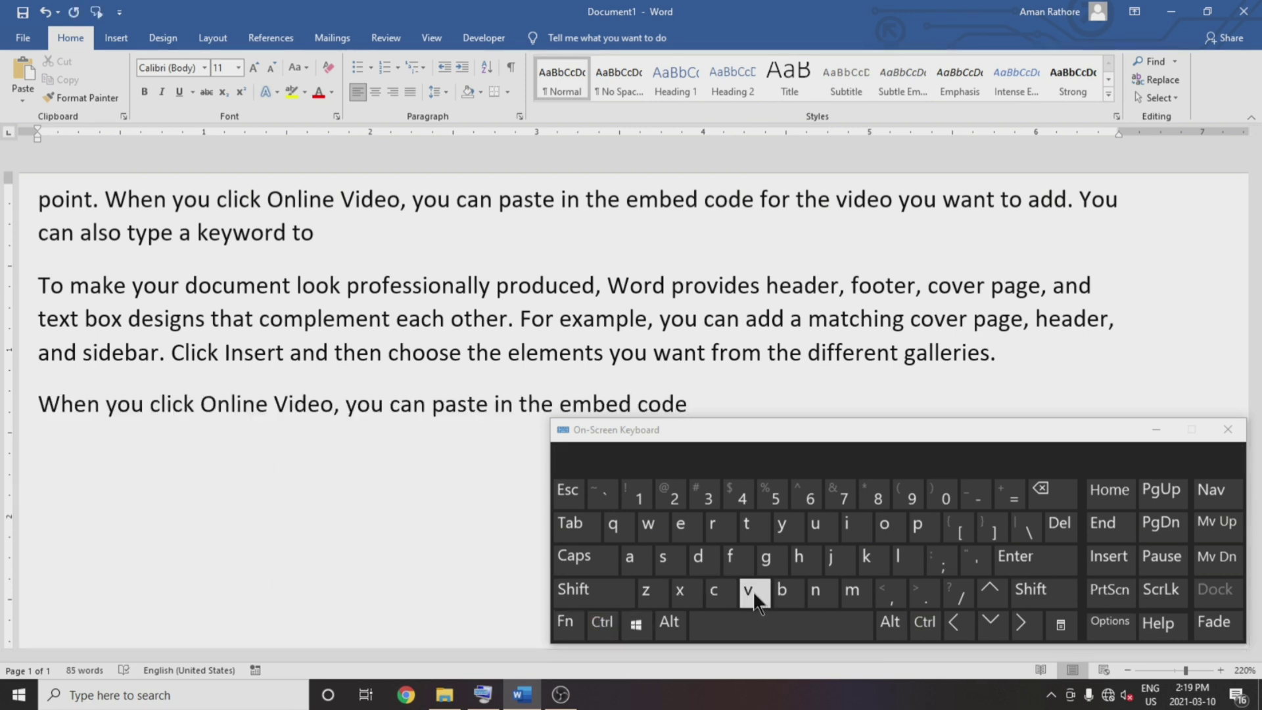